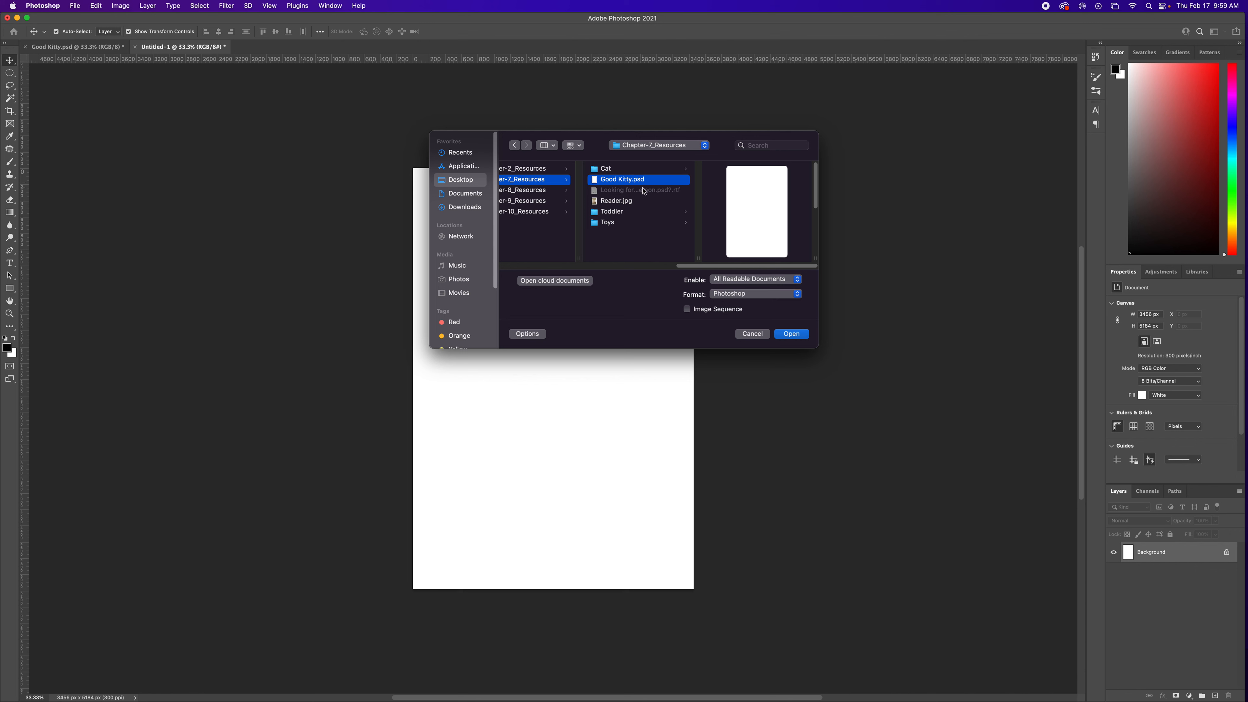
Step: Dismiss the file-opening dialog, fit the canvas to the window, and browse in Adobe Bridge to Chapter-7_Resources inside Master Class Files
left_click(759, 336)
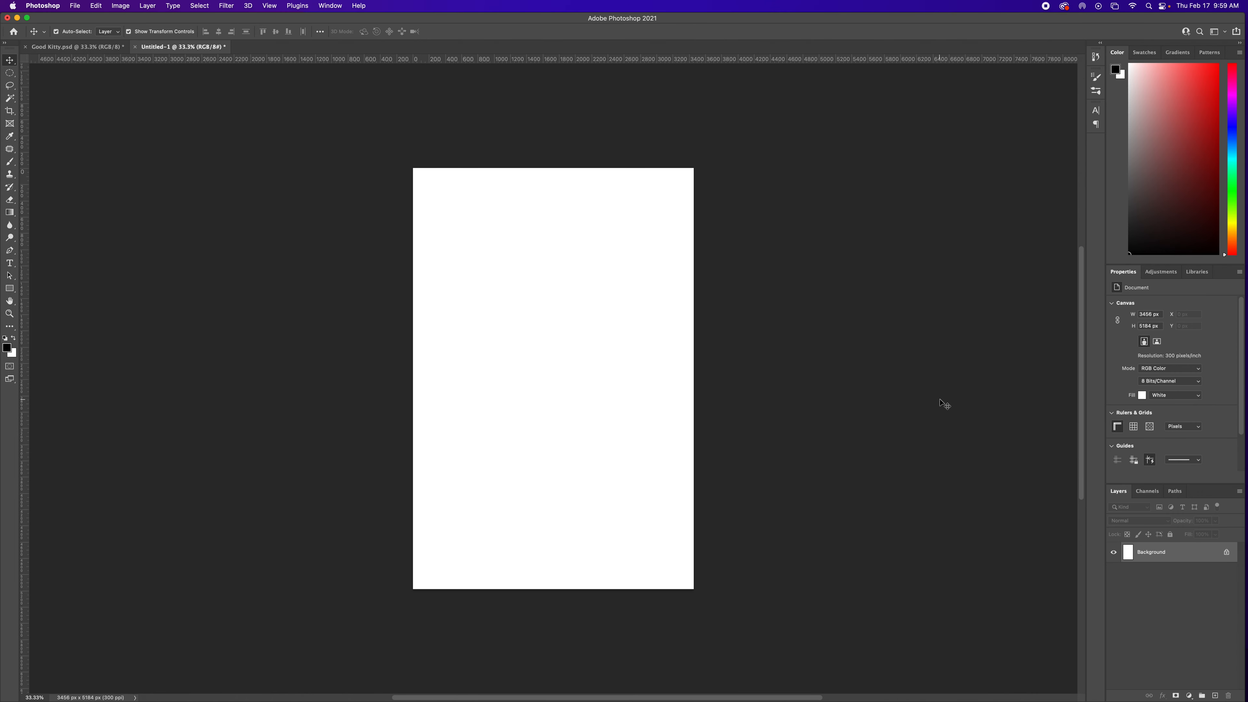
key("super+0")
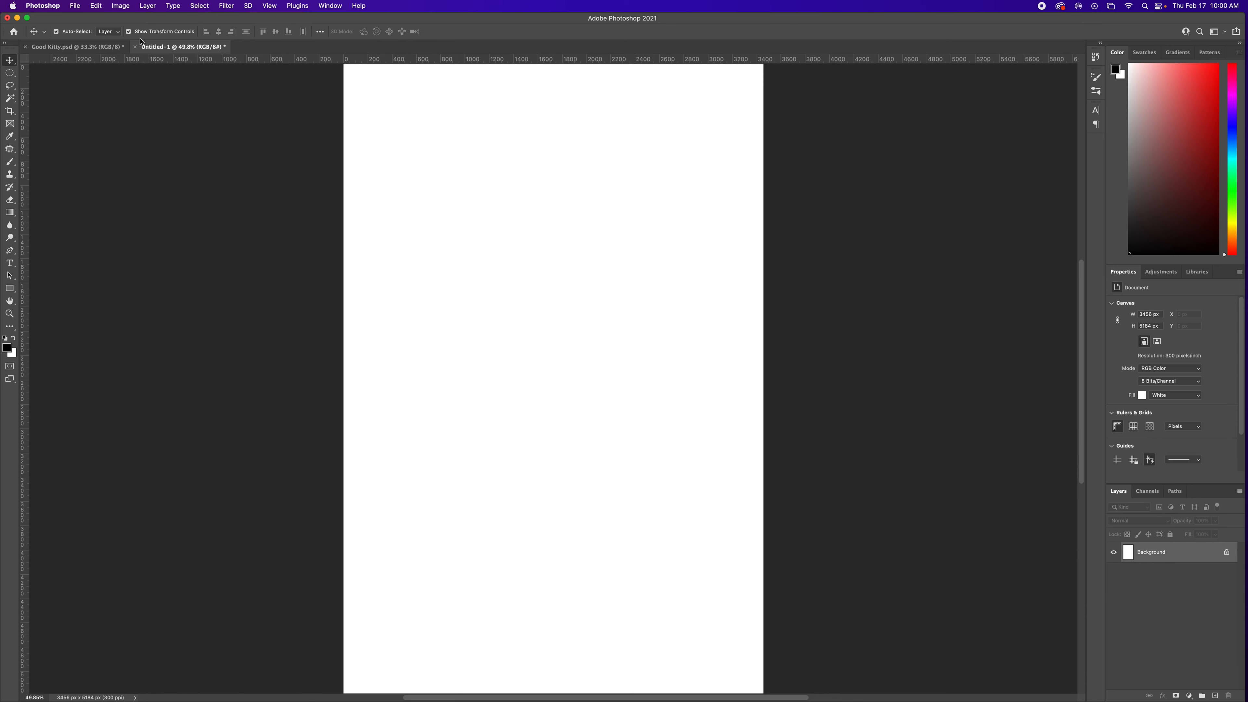
left_click(76, 7)
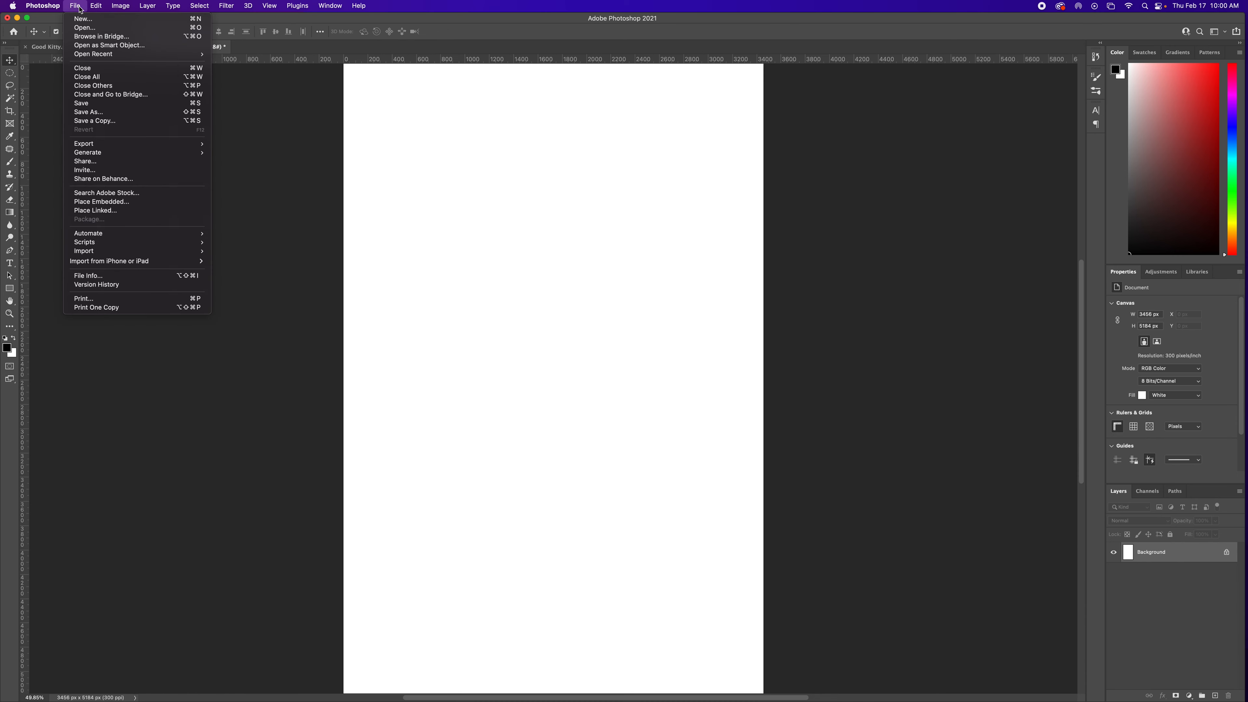
left_click(94, 37)
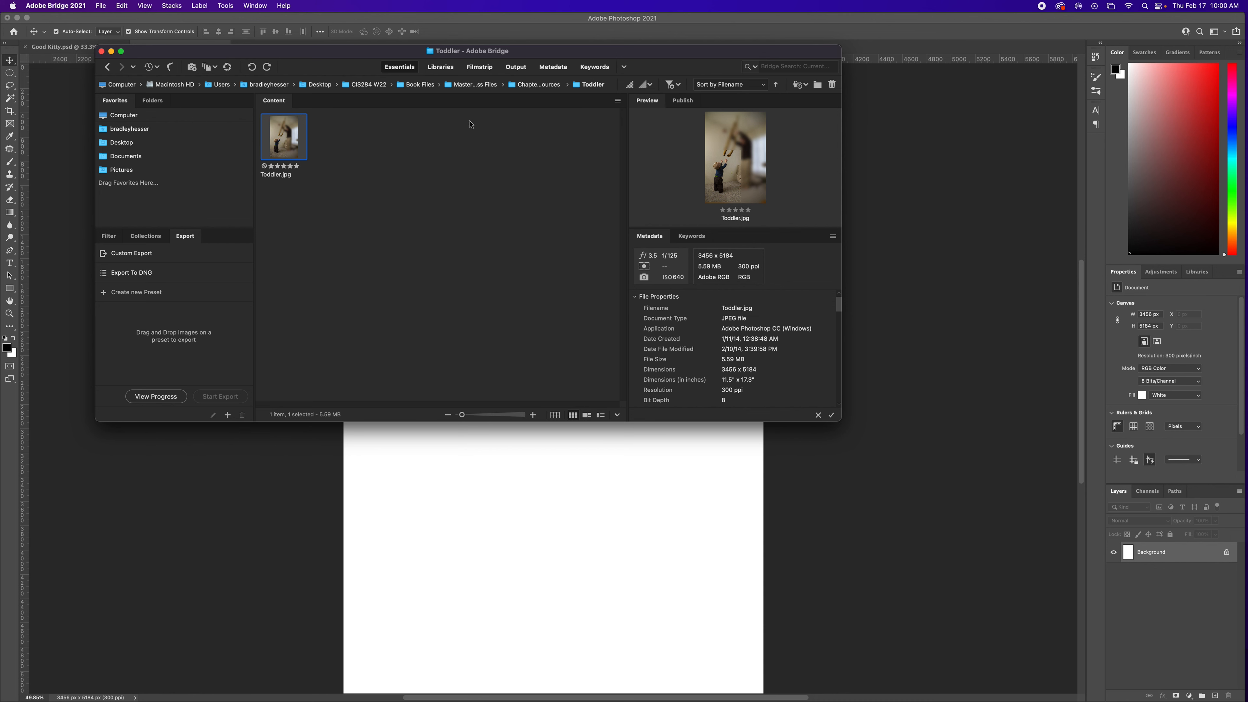
left_click(472, 87)
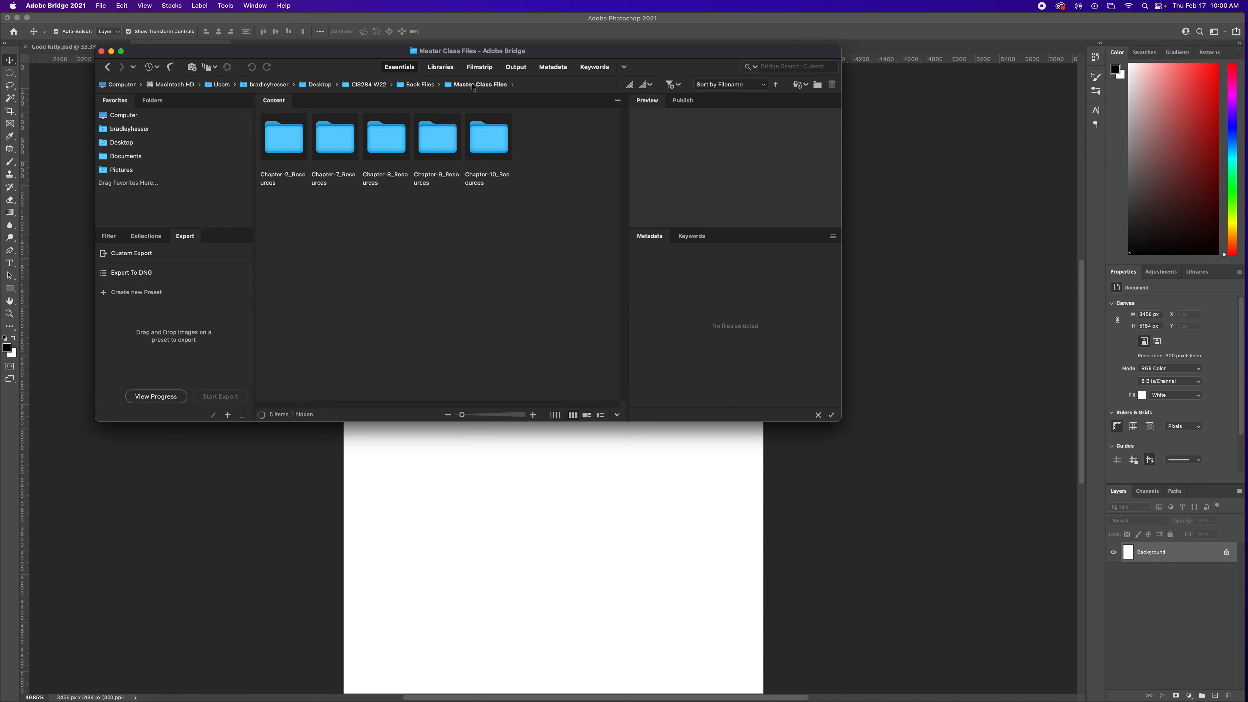
double_click(325, 150)
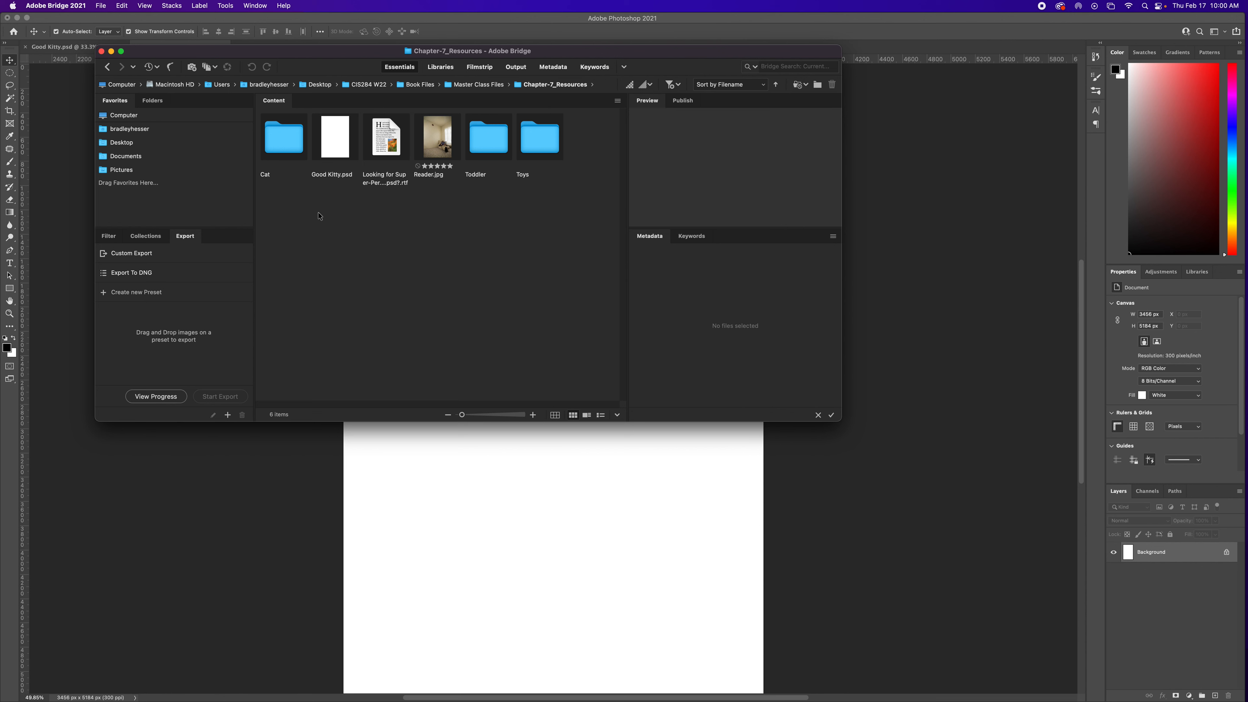
Step: Rate Reader.jpg five stars in the Chapter-7_Resources folder
left_click(437, 146)
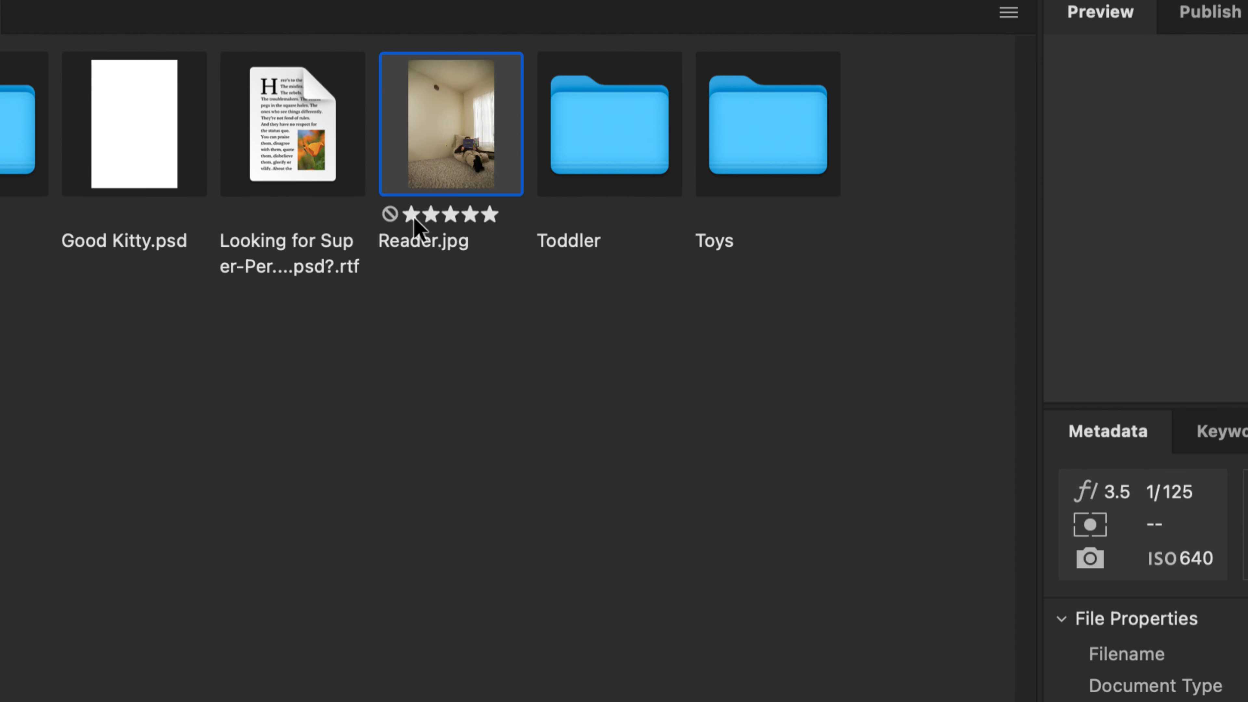
left_click(431, 218)
left_click(452, 218)
left_click(490, 214)
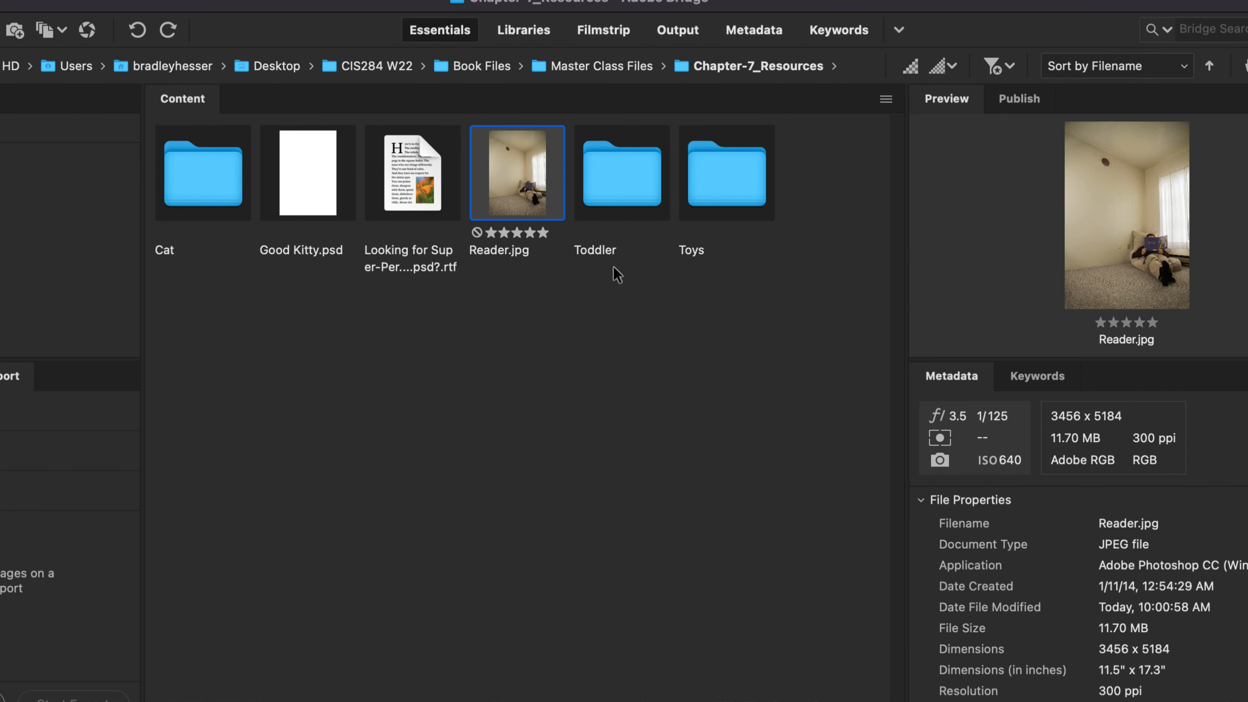
Step: Look through the images in the Toddler and Toys folders and return to Chapter-7_Resources
left_click(619, 160)
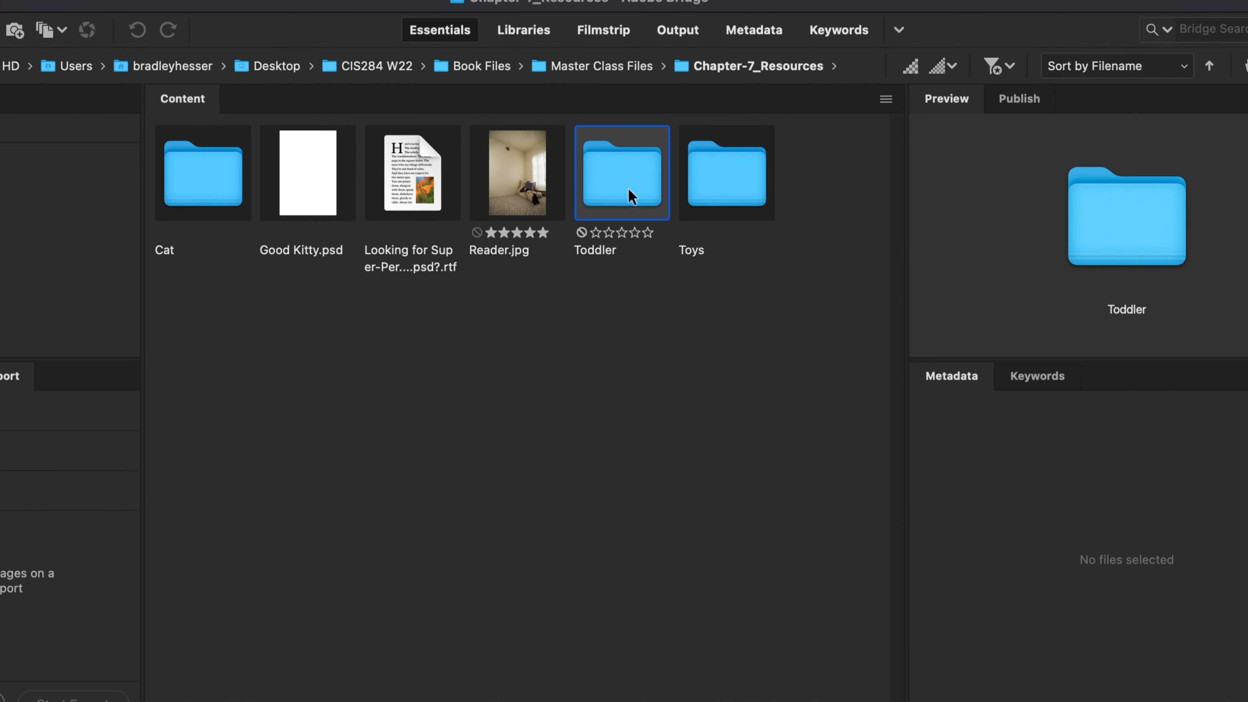
double_click(628, 196)
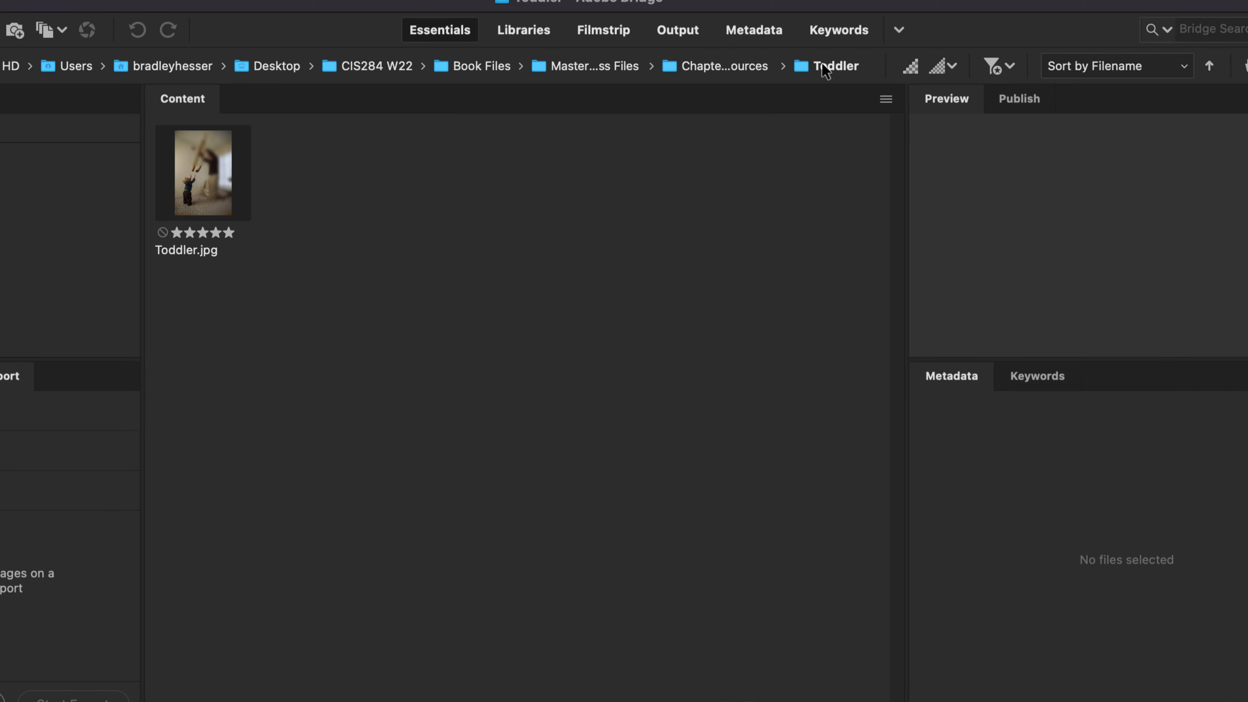
left_click(754, 67)
double_click(732, 202)
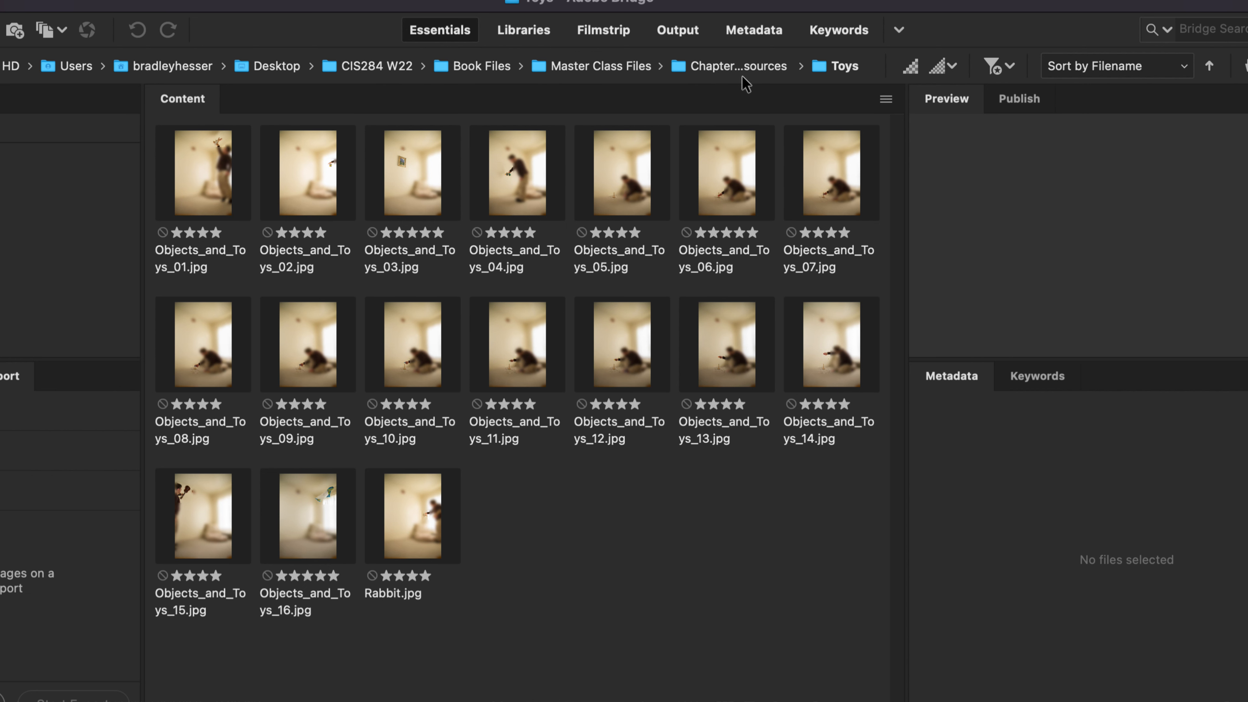
left_click(748, 64)
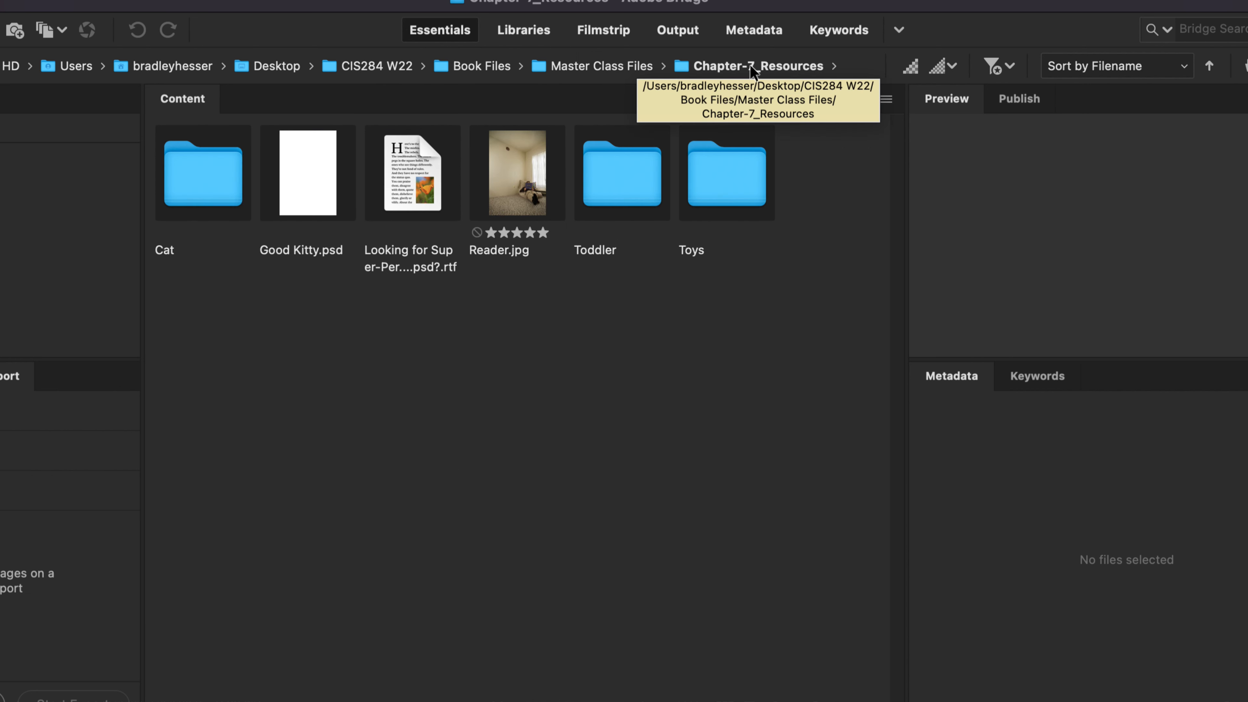
Step: Open the Cat folder and preview Cat2.jpg and Cat1.jpg, leaving Cat1.jpg selected
double_click(206, 184)
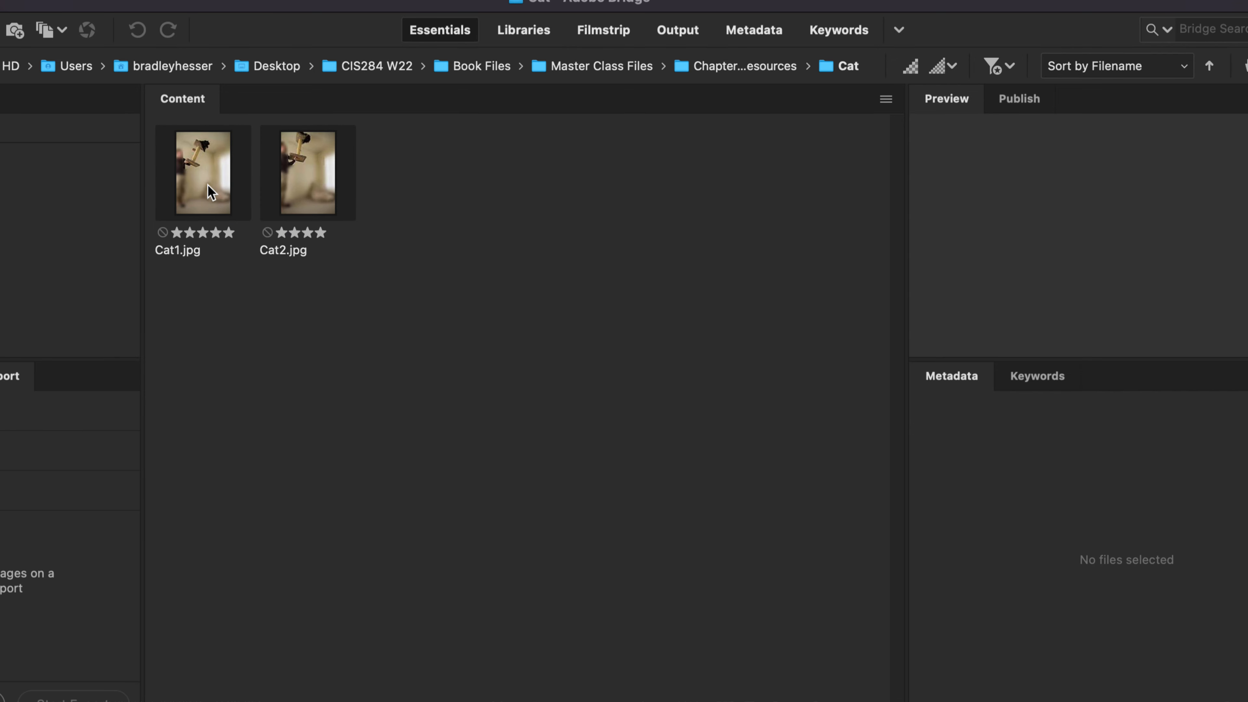
left_click(318, 167)
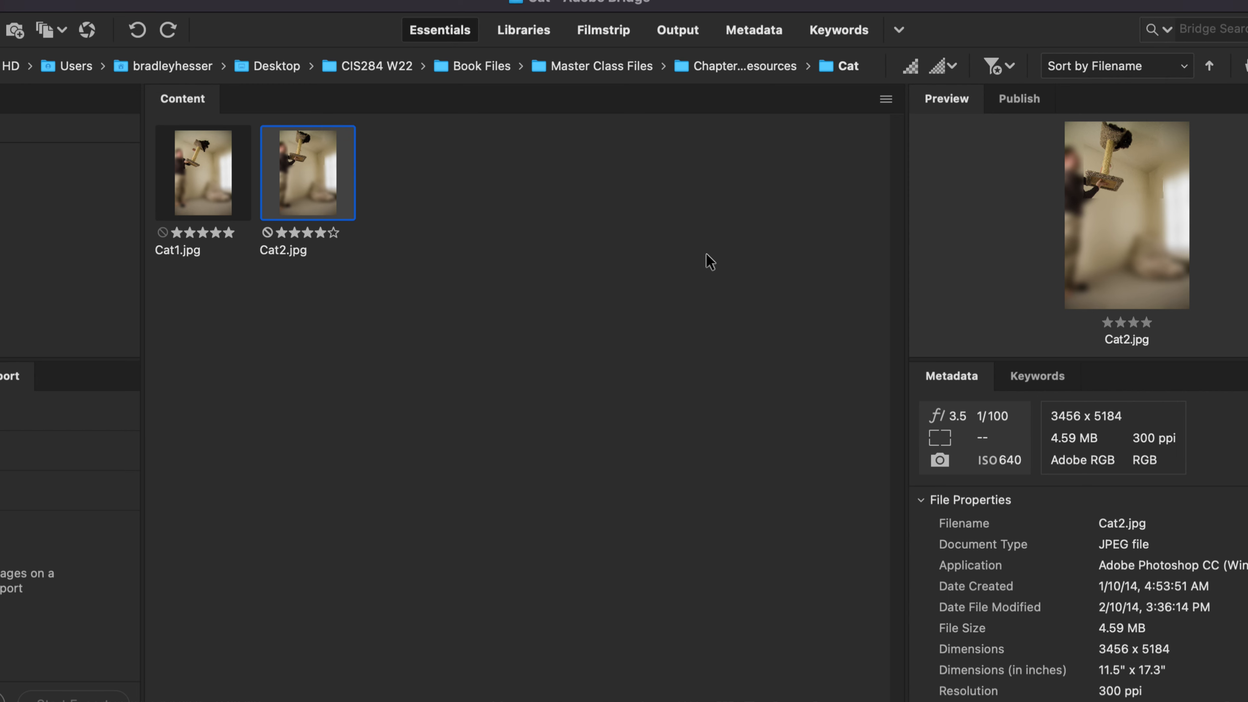
left_click(206, 181)
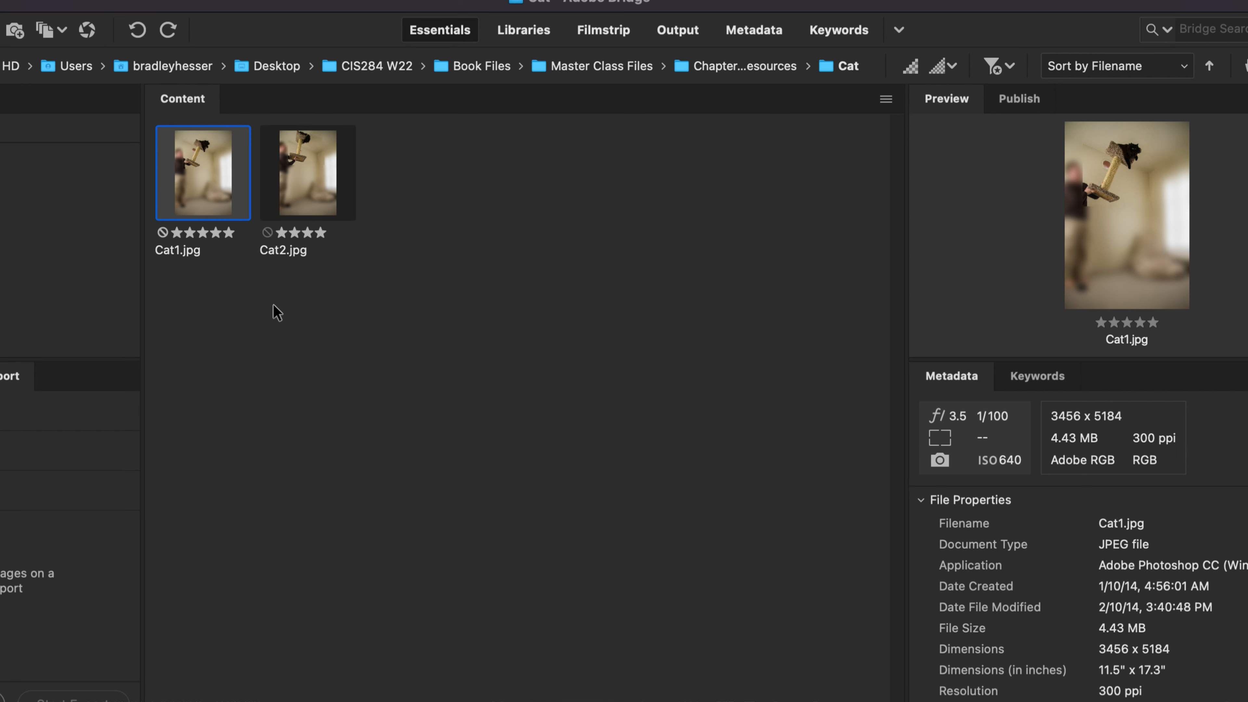
Step: Try to place Cat1.jpg from Bridge into the open Photoshop document
right_click(205, 175)
mouse_move(271, 199)
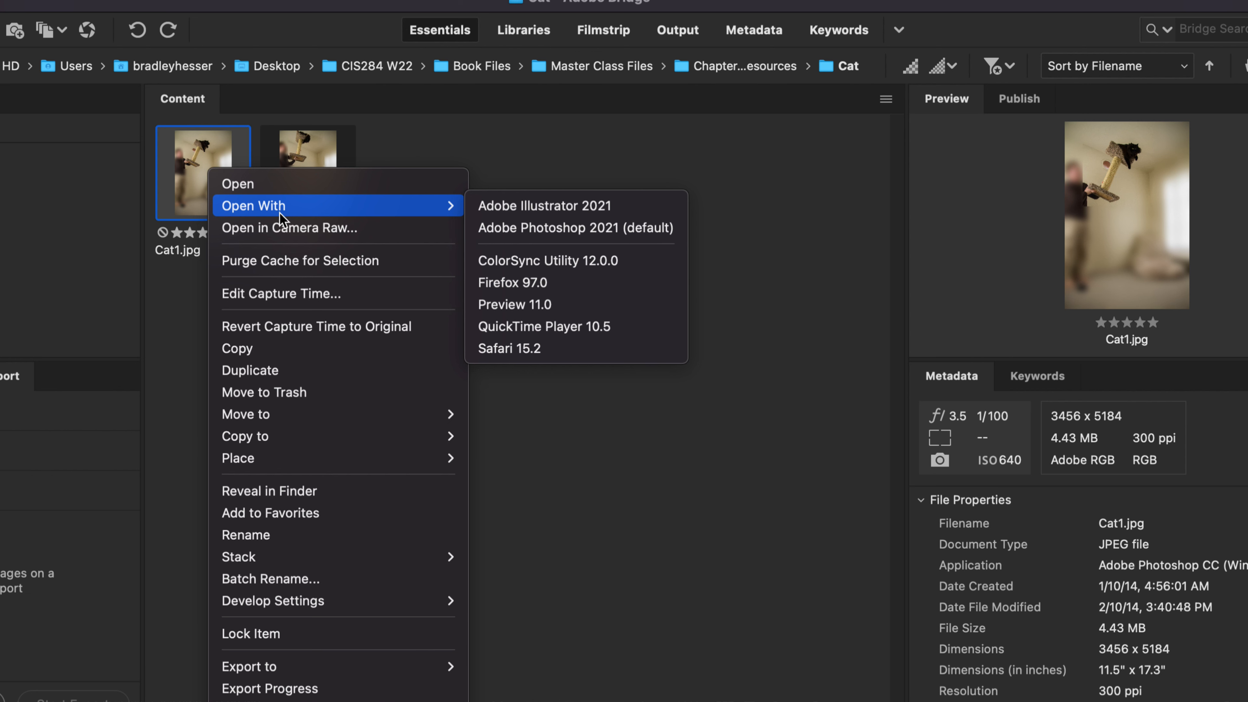
mouse_move(372, 458)
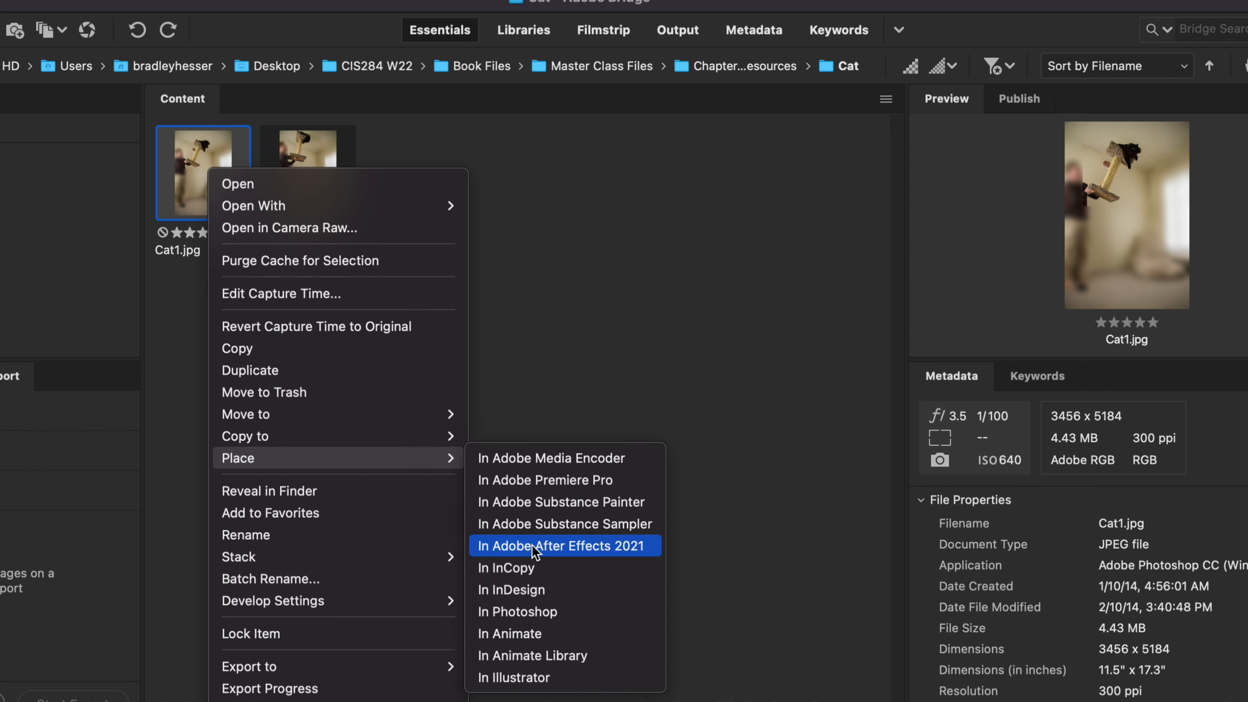
left_click(546, 611)
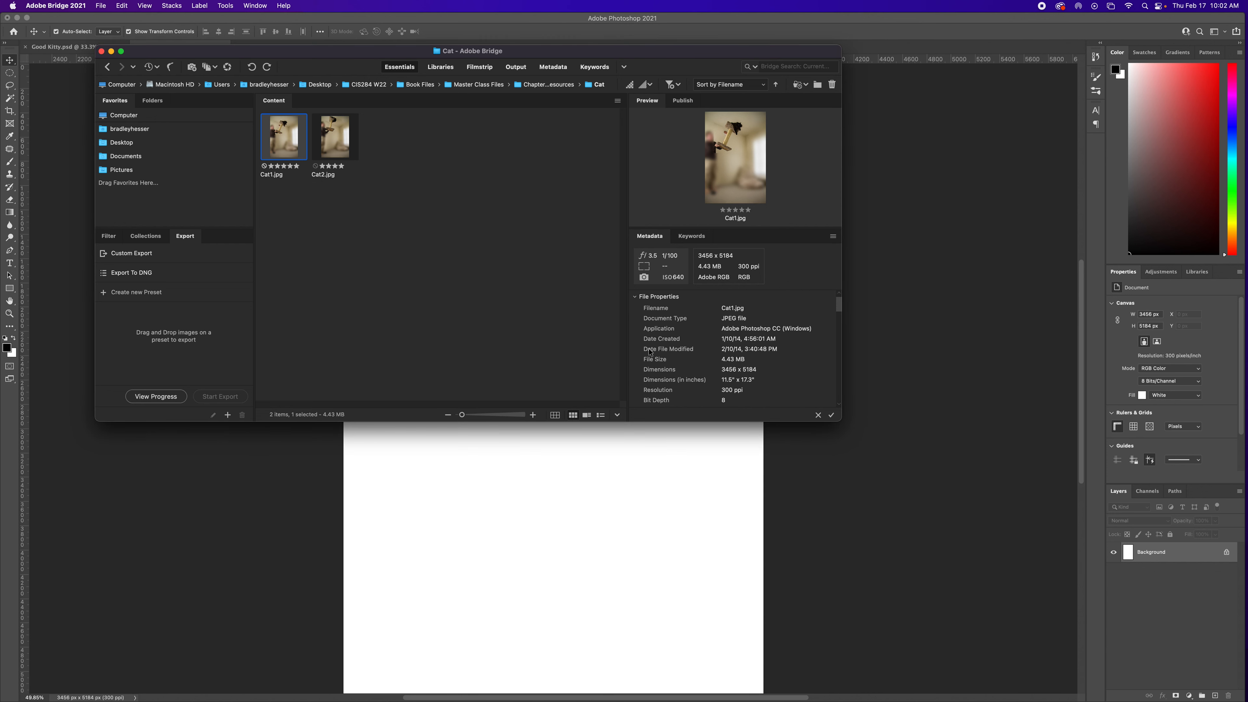
Step: Switch to Photoshop and save the blank document as Kitty.psd in Photoshop format in the Chapter-7_Resources folder
left_click(676, 468)
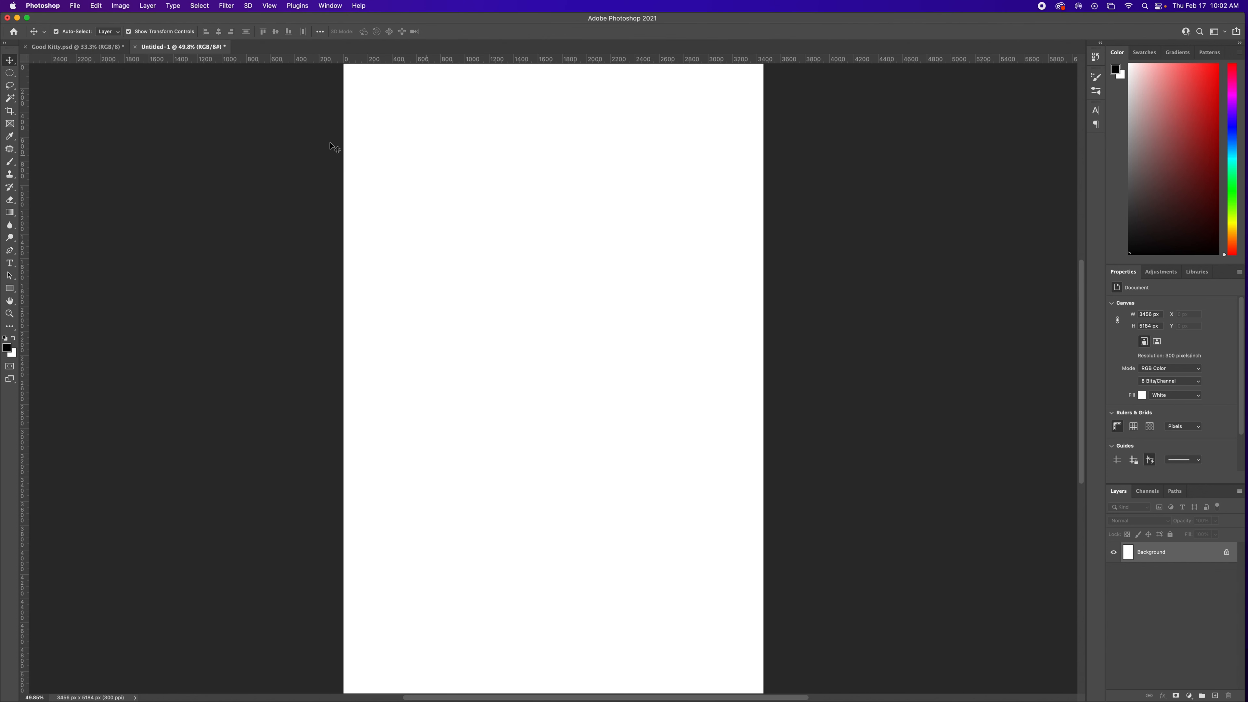
key("super+shift+s")
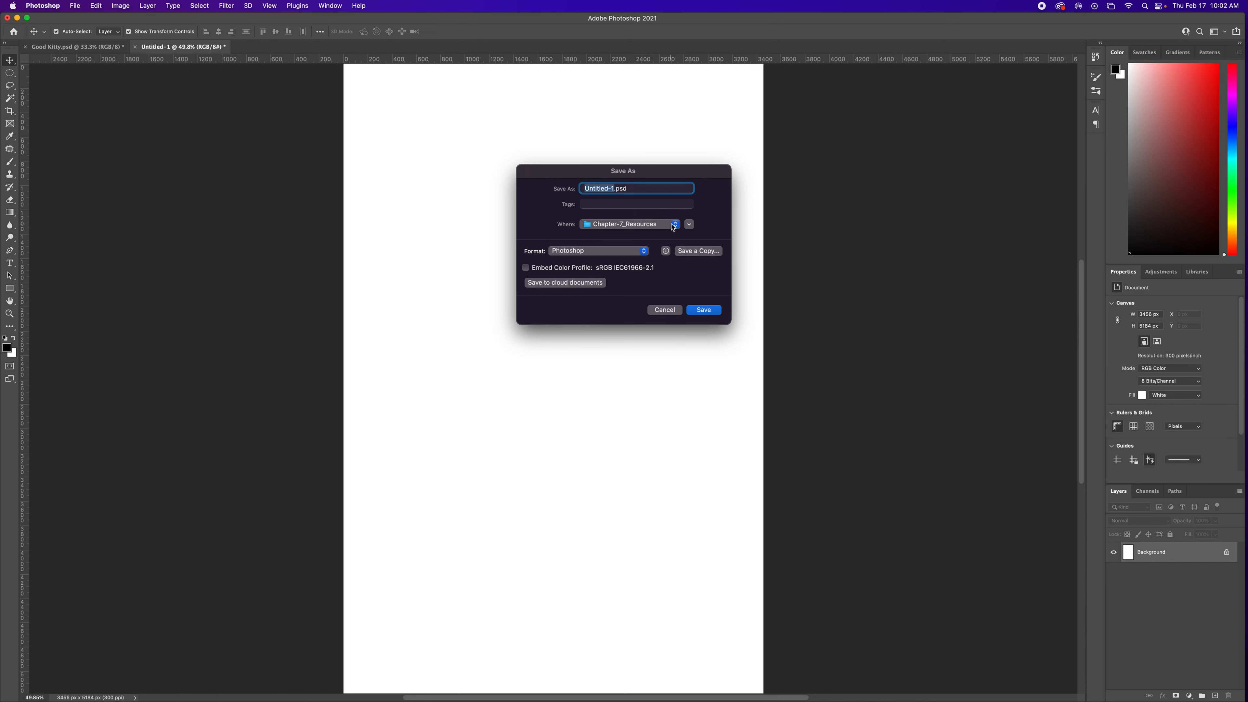
type("Kitty")
key("Return")
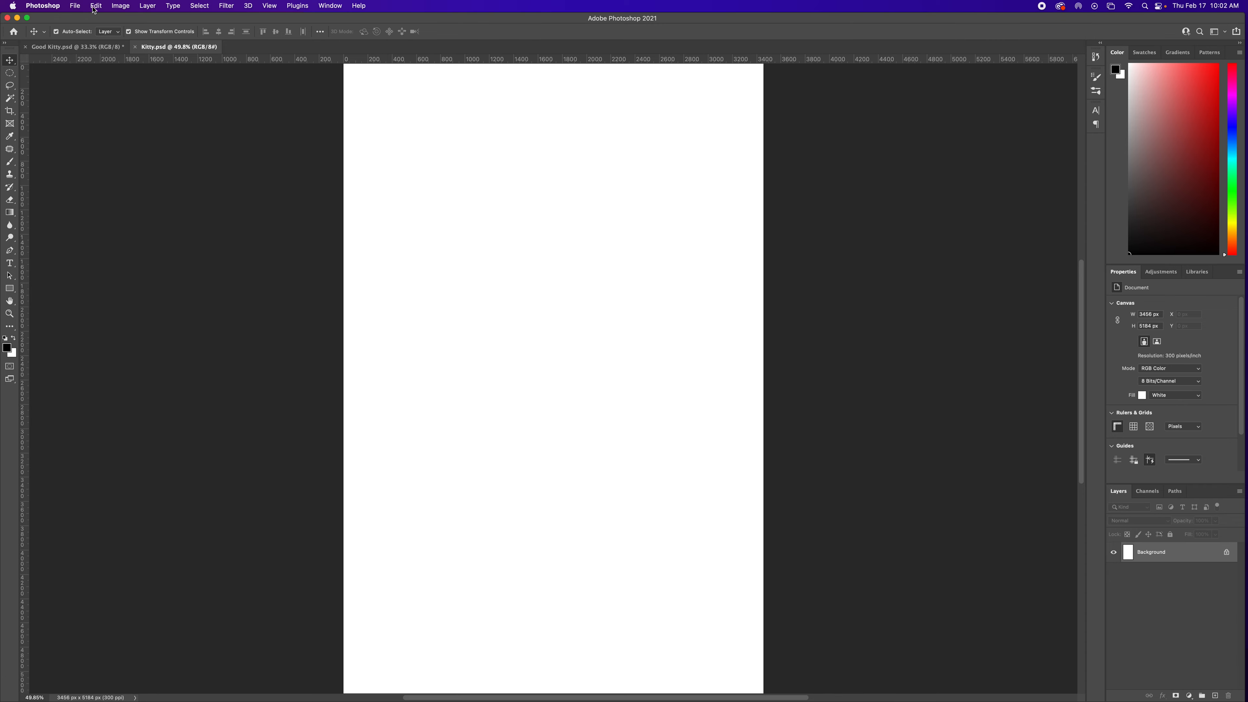
Step: Go back to Bridge, place Cat1.jpg in Photoshop as a full-canvas layer in Kitty.psd, and commit the placement
left_click(74, 6)
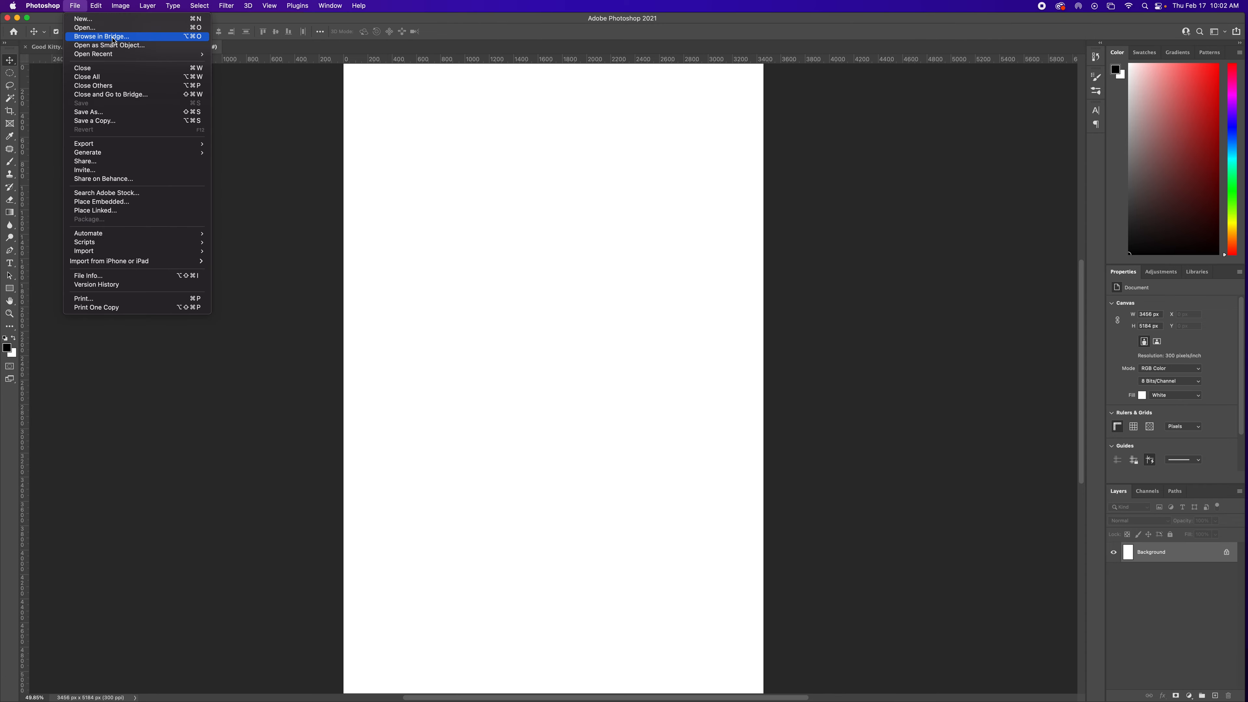
left_click(94, 36)
right_click(298, 150)
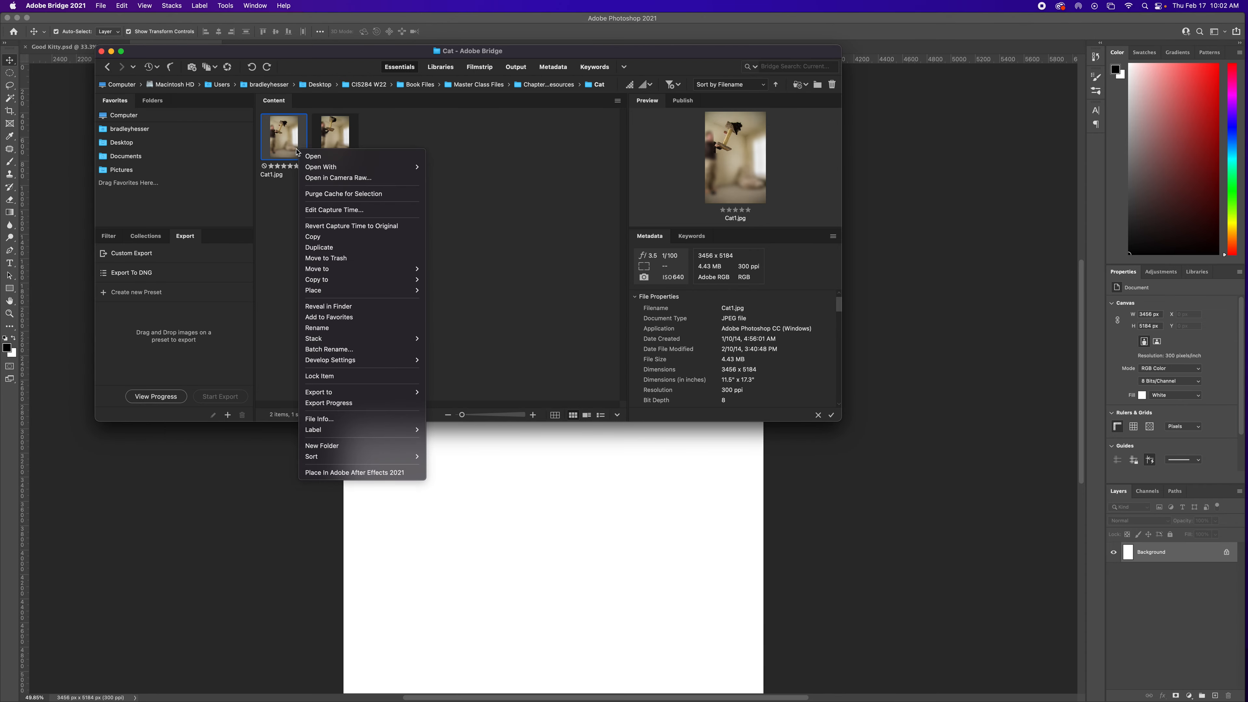
mouse_move(418, 291)
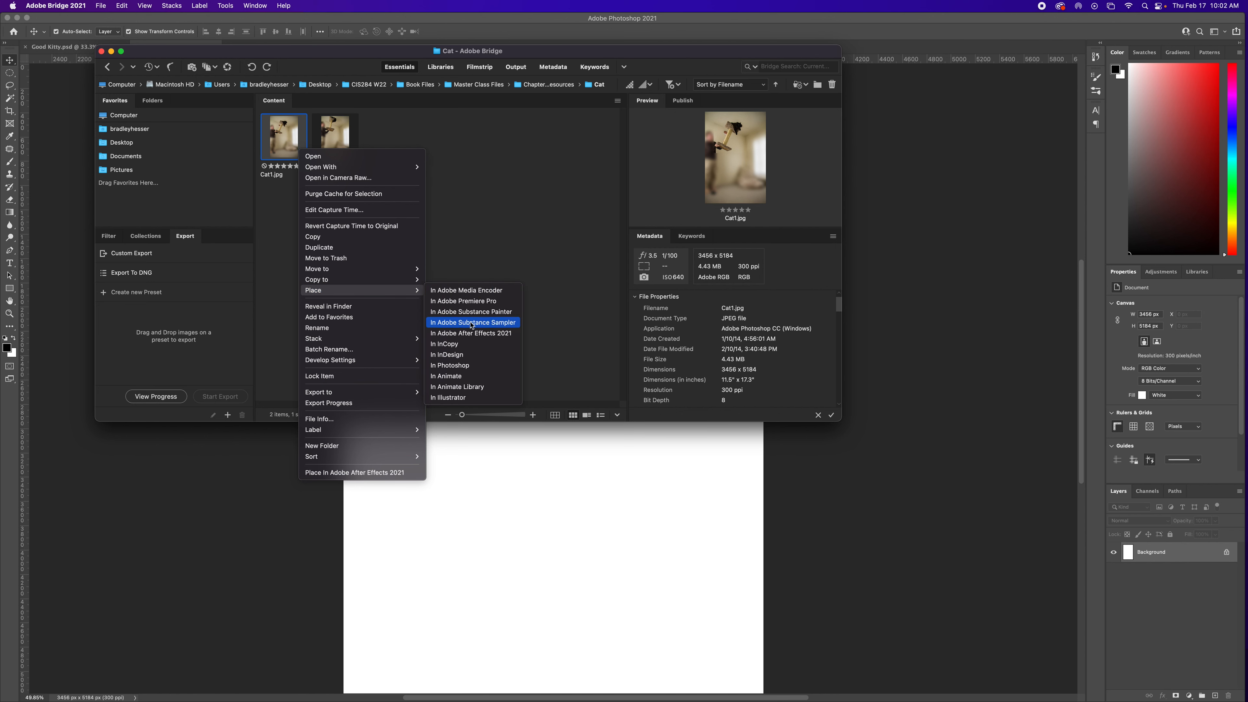
left_click(474, 365)
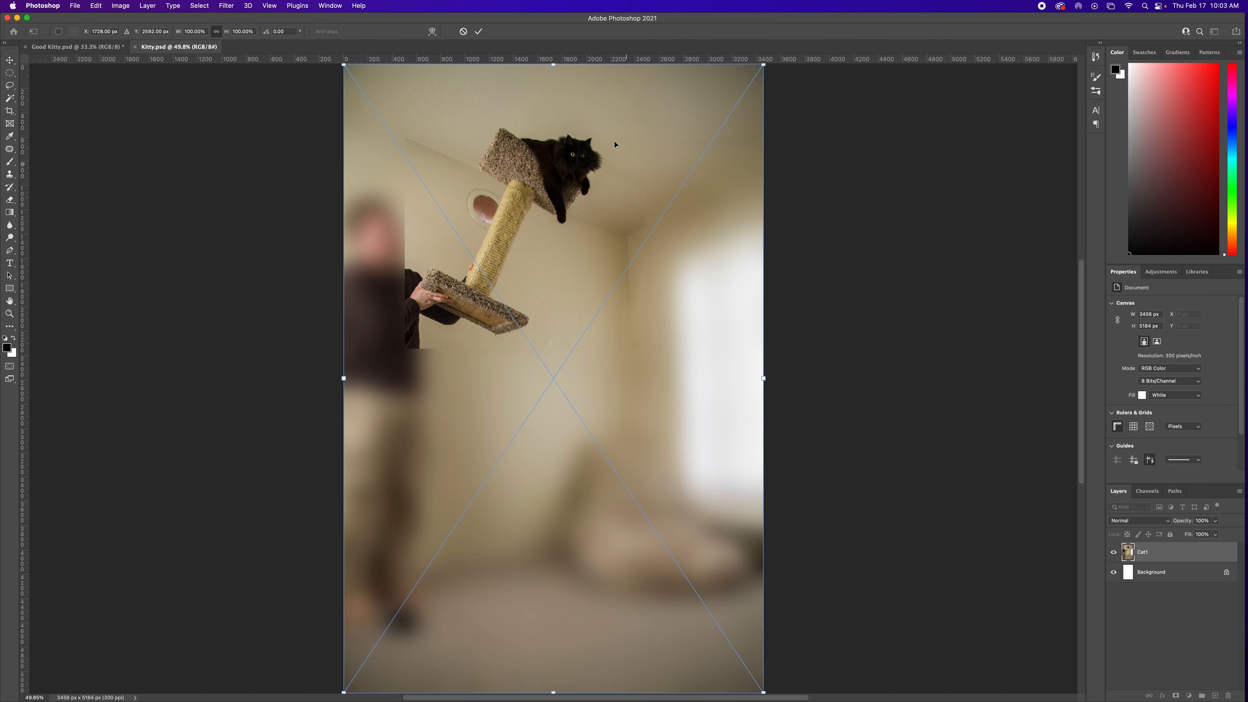
left_click(479, 32)
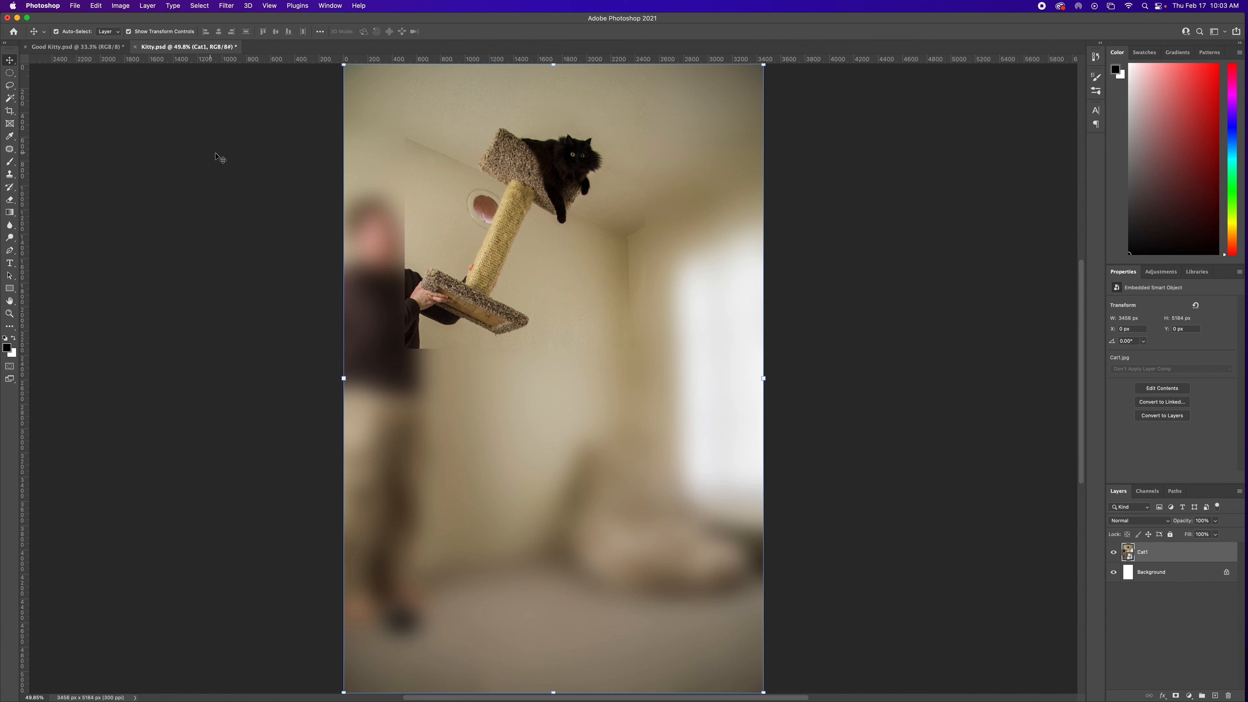
Step: Switch to Bridge, return to the Chapter-7_Resources folder, and select Reader.jpg
left_click(75, 5)
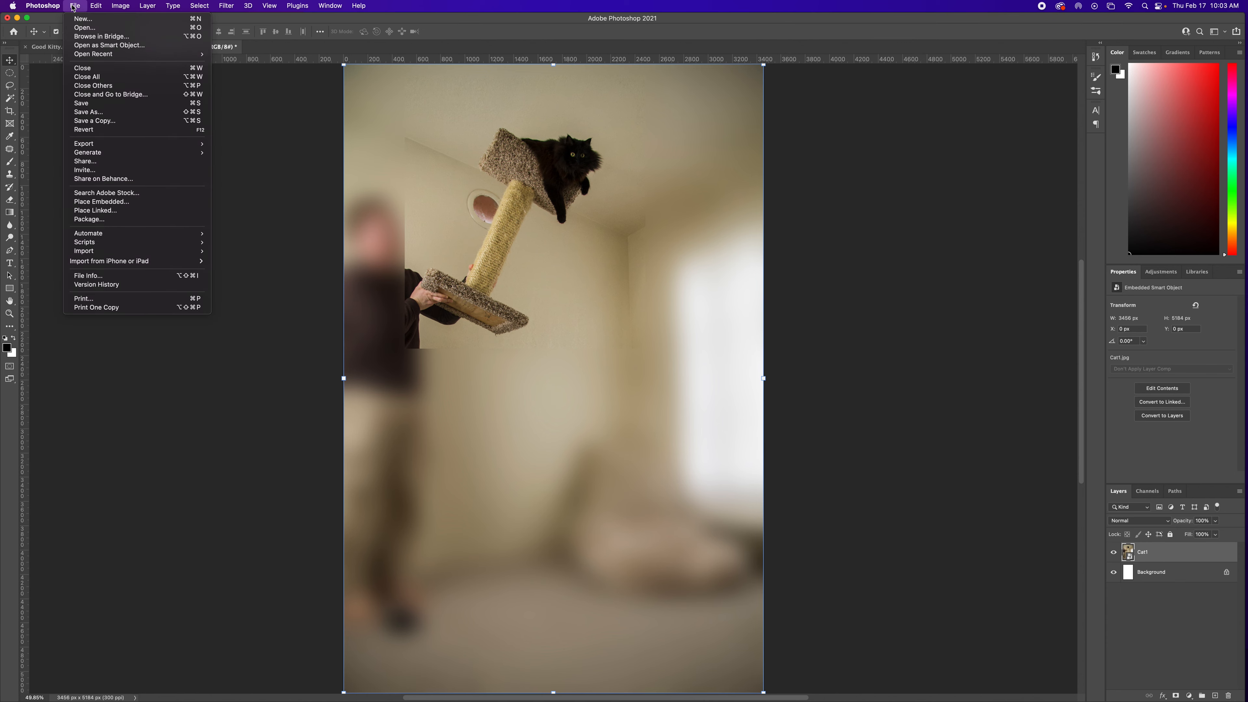
left_click(102, 37)
left_click(549, 86)
left_click(496, 157)
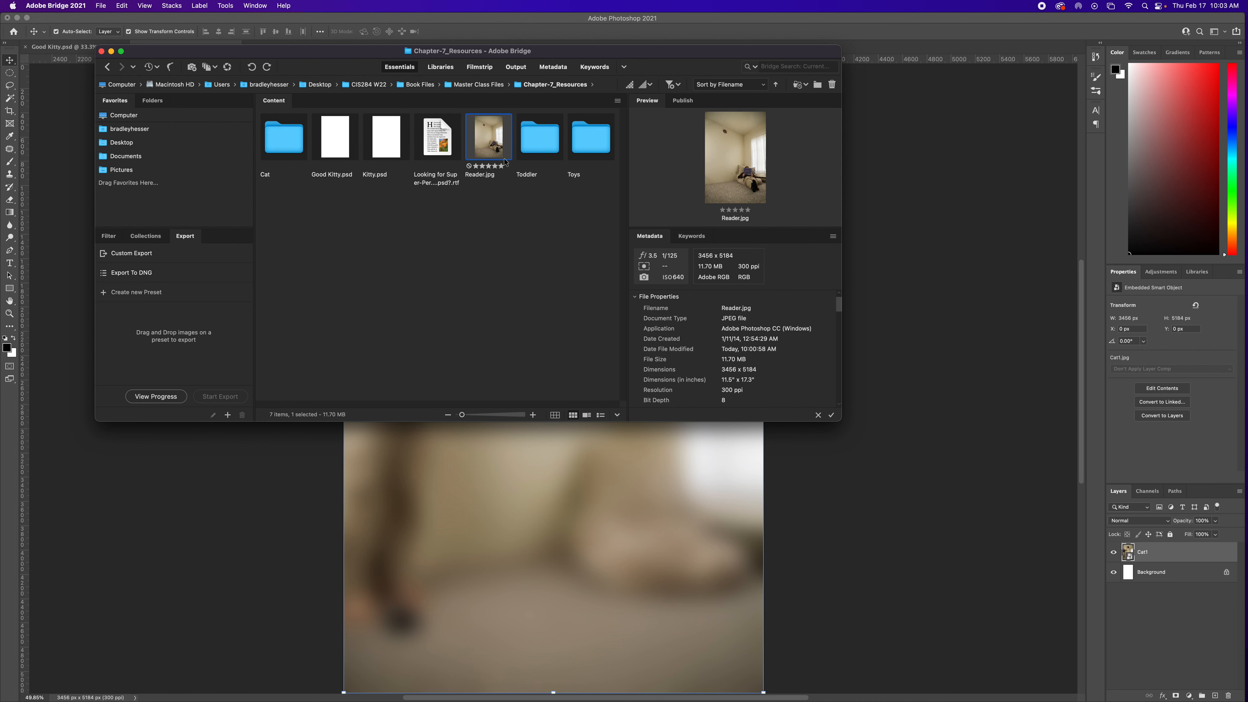
Step: Place Reader.jpg in Photoshop as a full-canvas layer above Cat1 in Kitty.psd and commit the placement
right_click(500, 149)
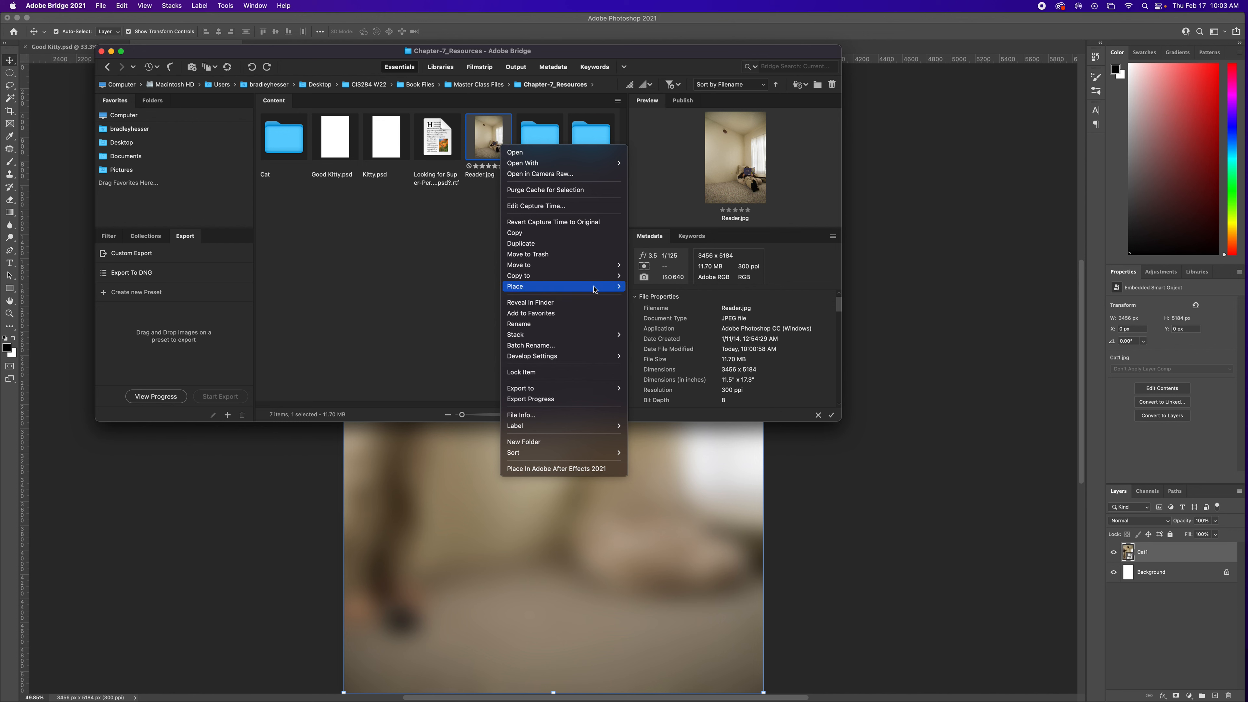
mouse_move(595, 281)
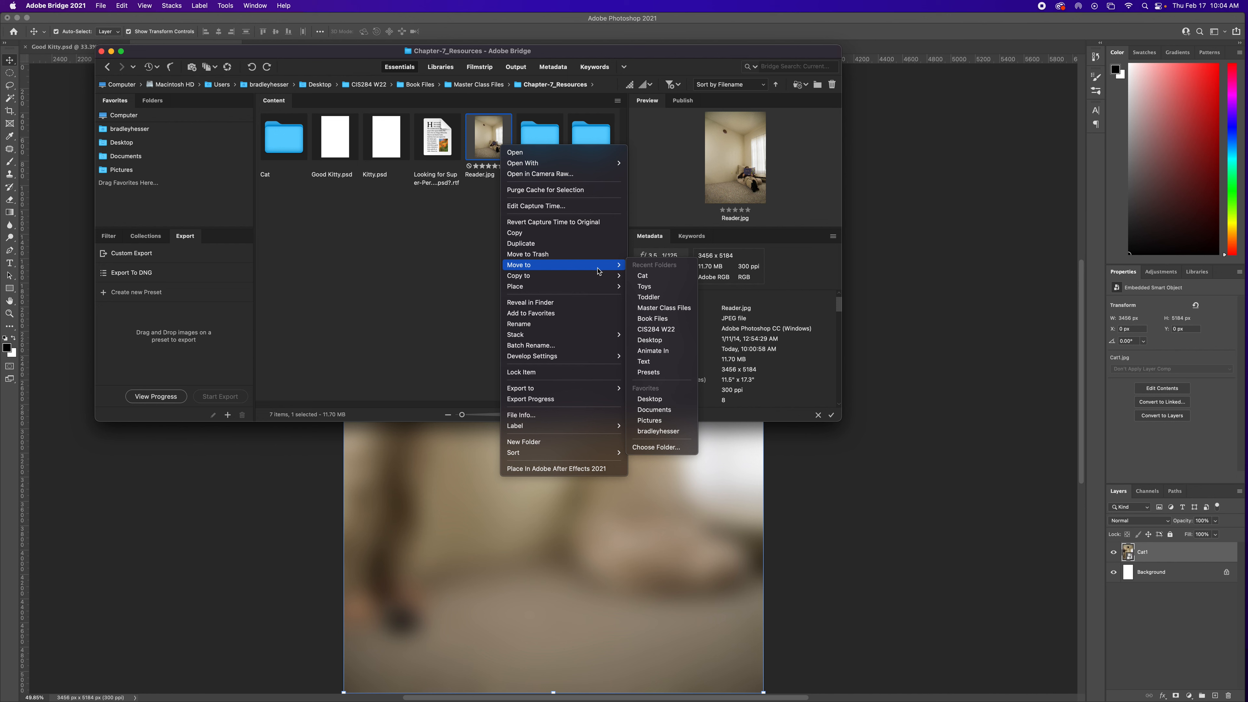
mouse_move(607, 336)
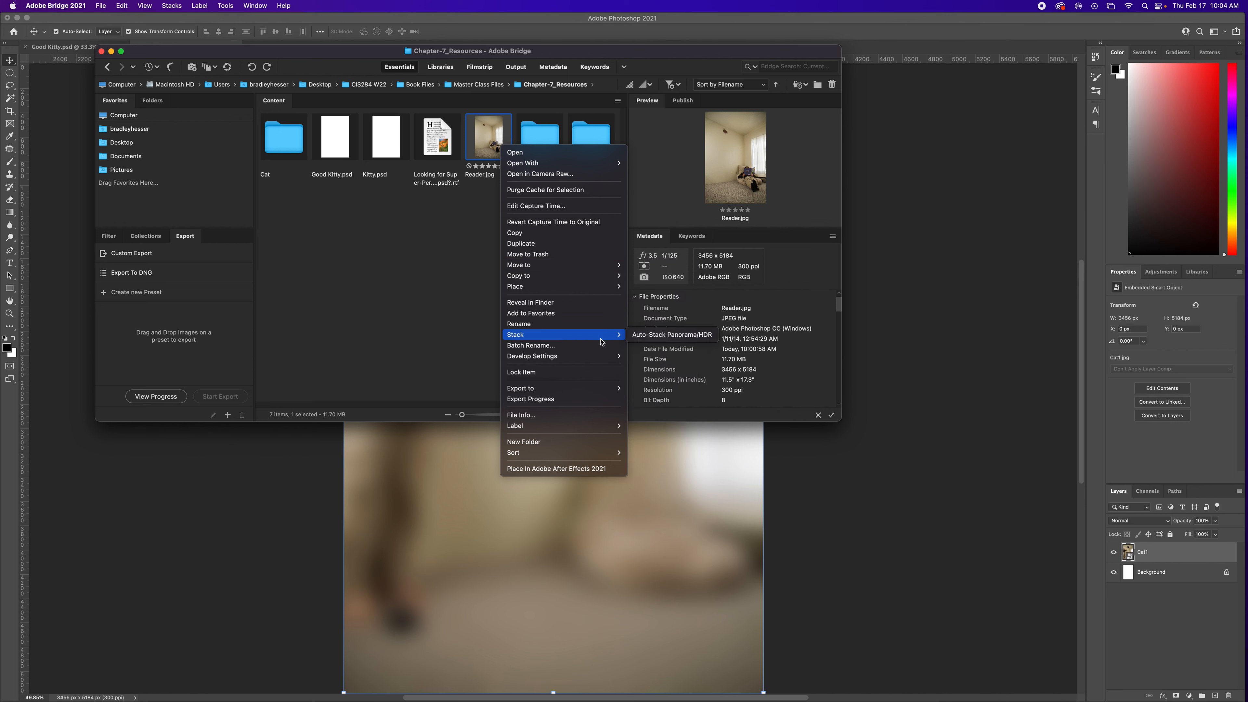
mouse_move(604, 362)
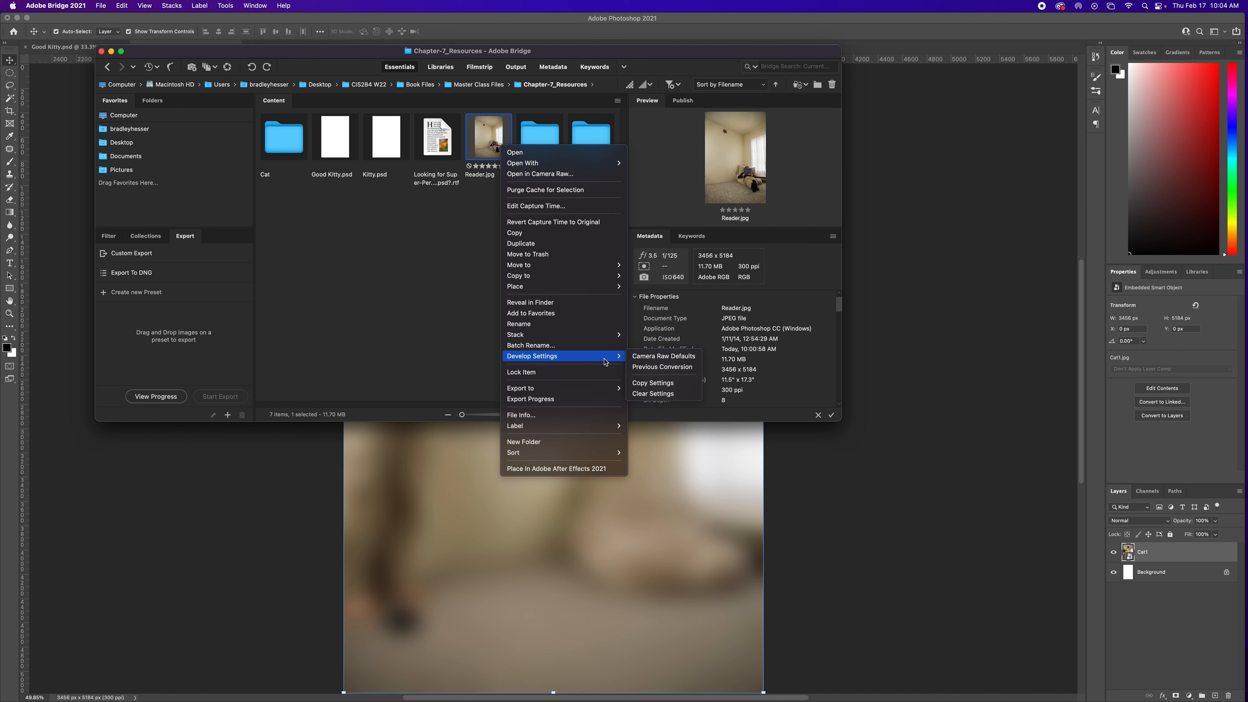
mouse_move(607, 390)
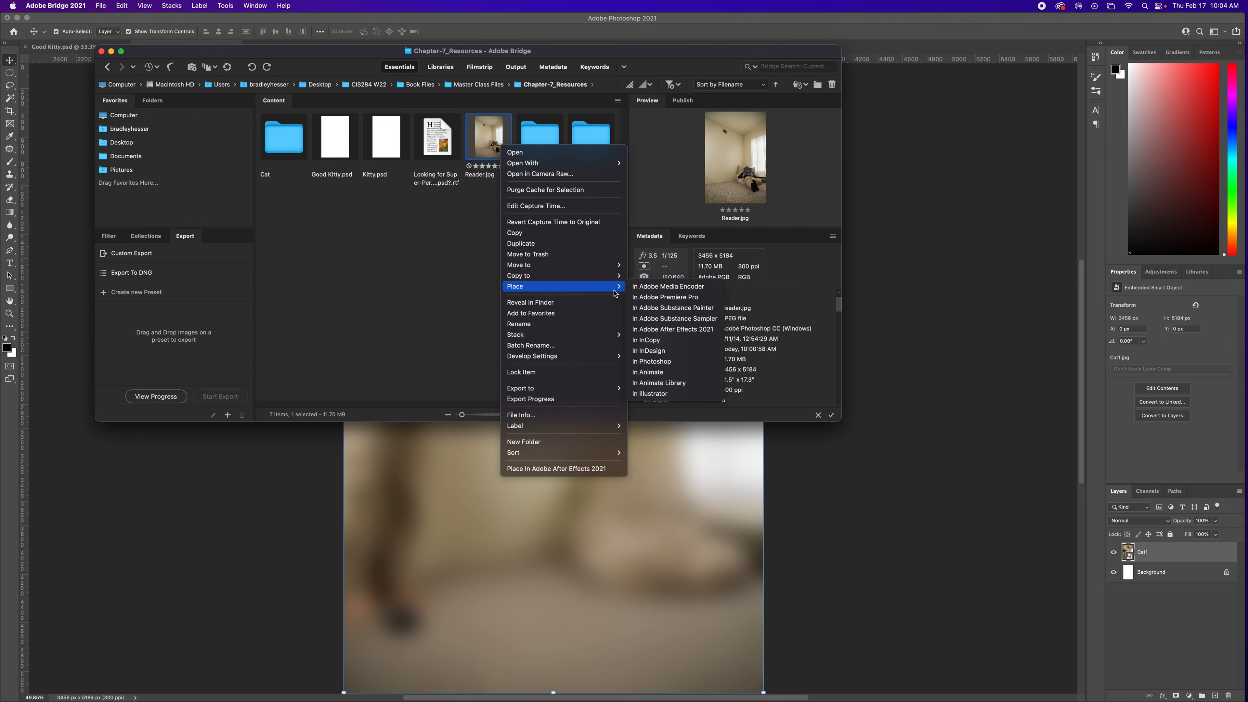
mouse_move(594, 164)
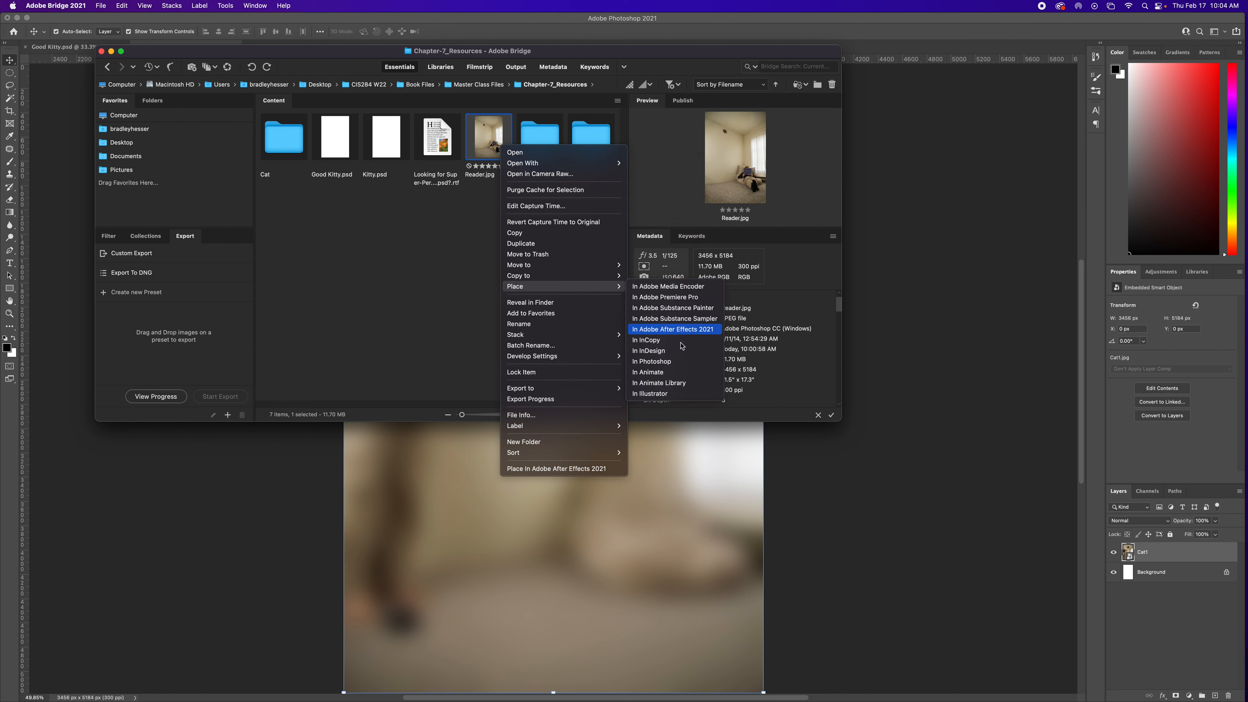
left_click(661, 366)
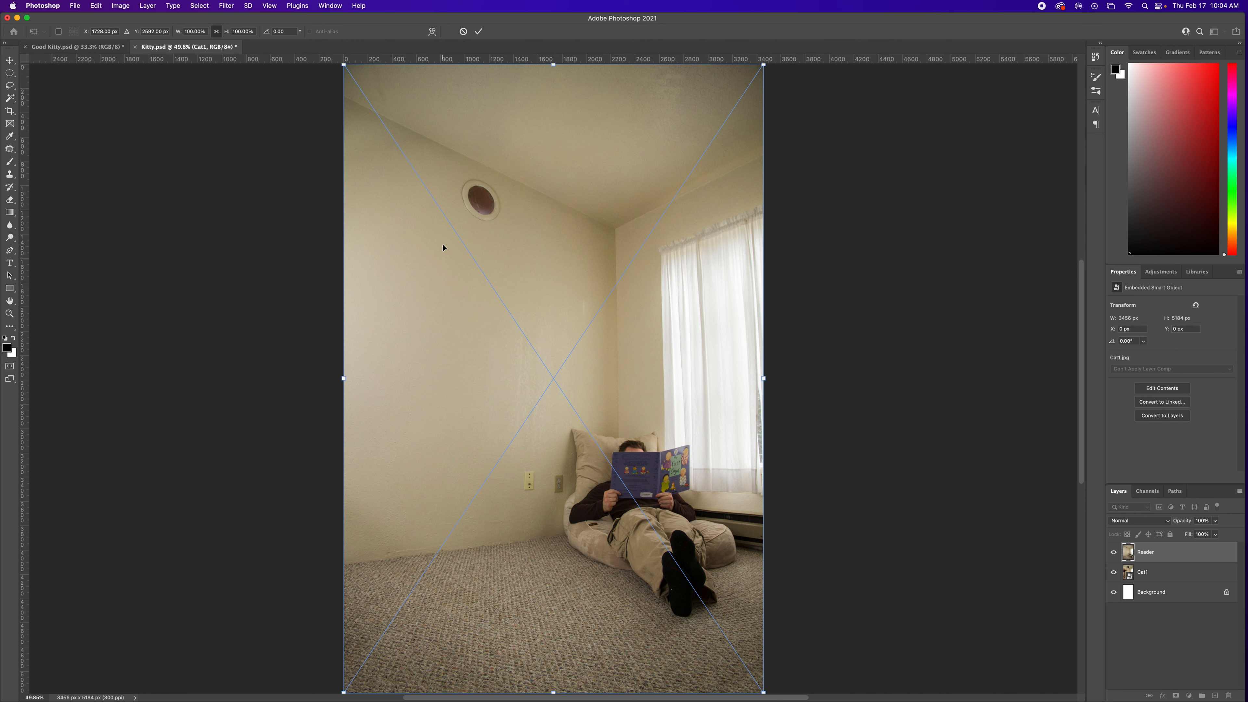
left_click(75, 6)
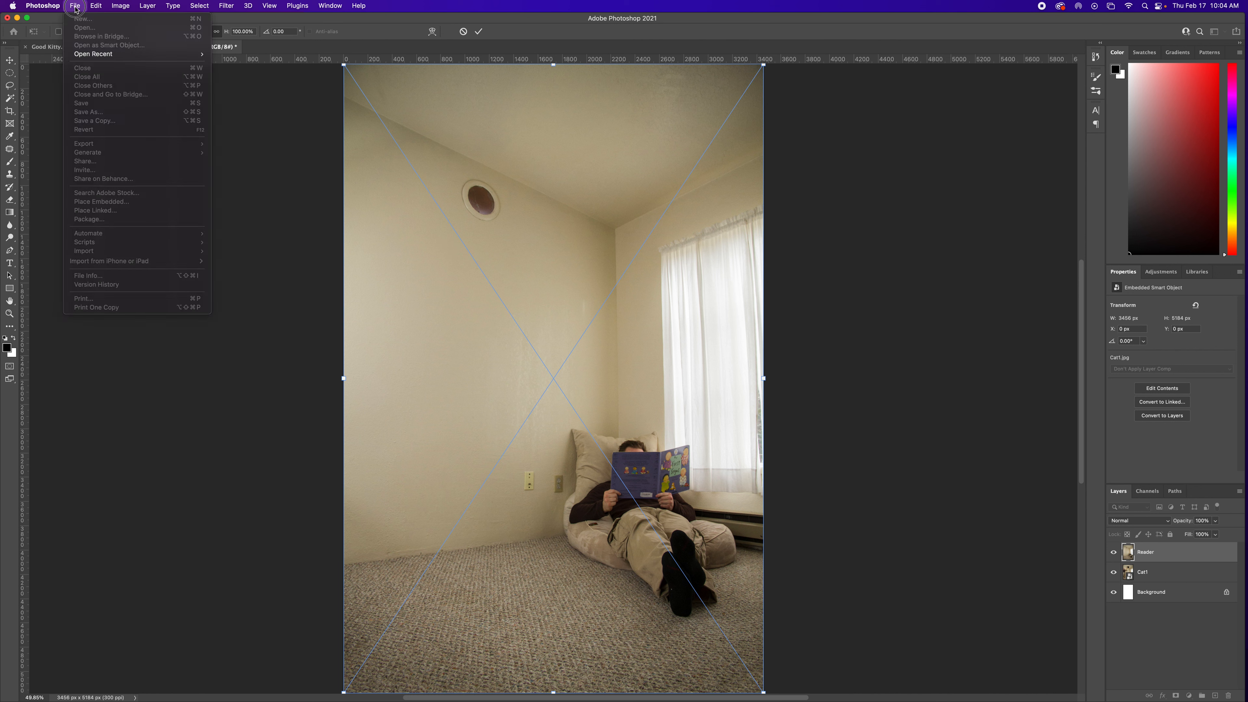
left_click(76, 6)
left_click(479, 31)
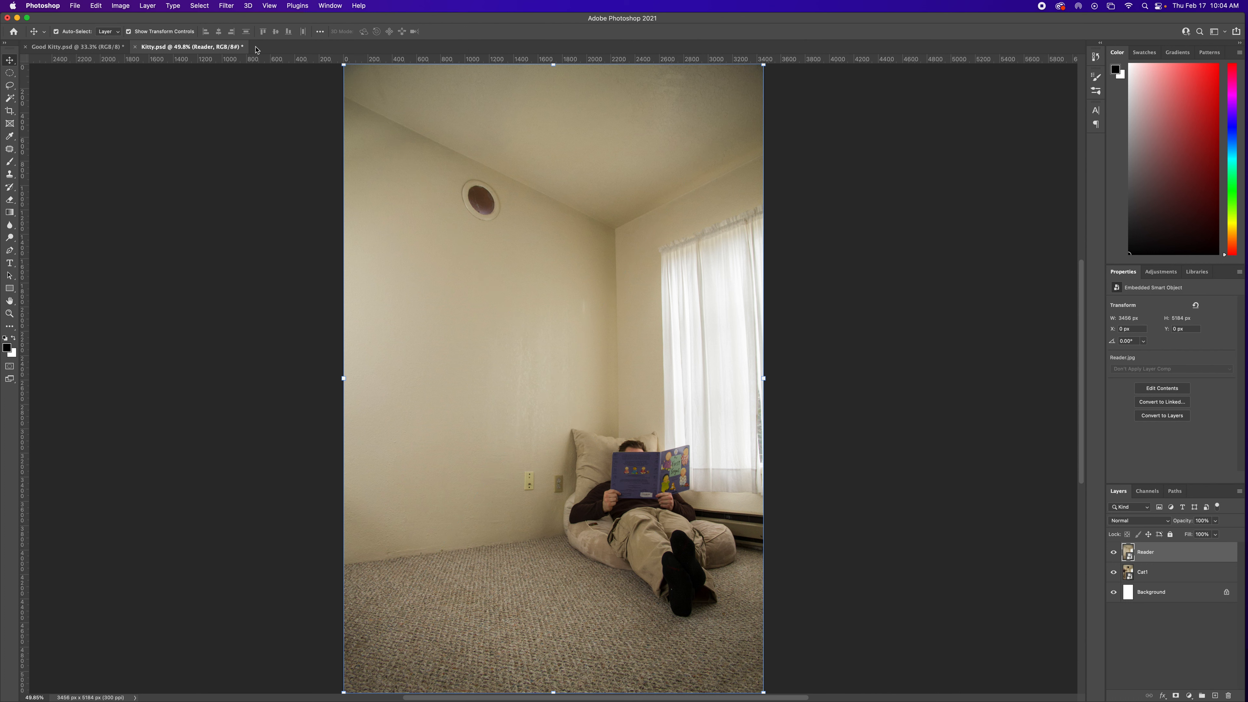
Step: Go back to Bridge, open the Toys folder, and preview Objects_and_Toys_01.jpg
left_click(76, 5)
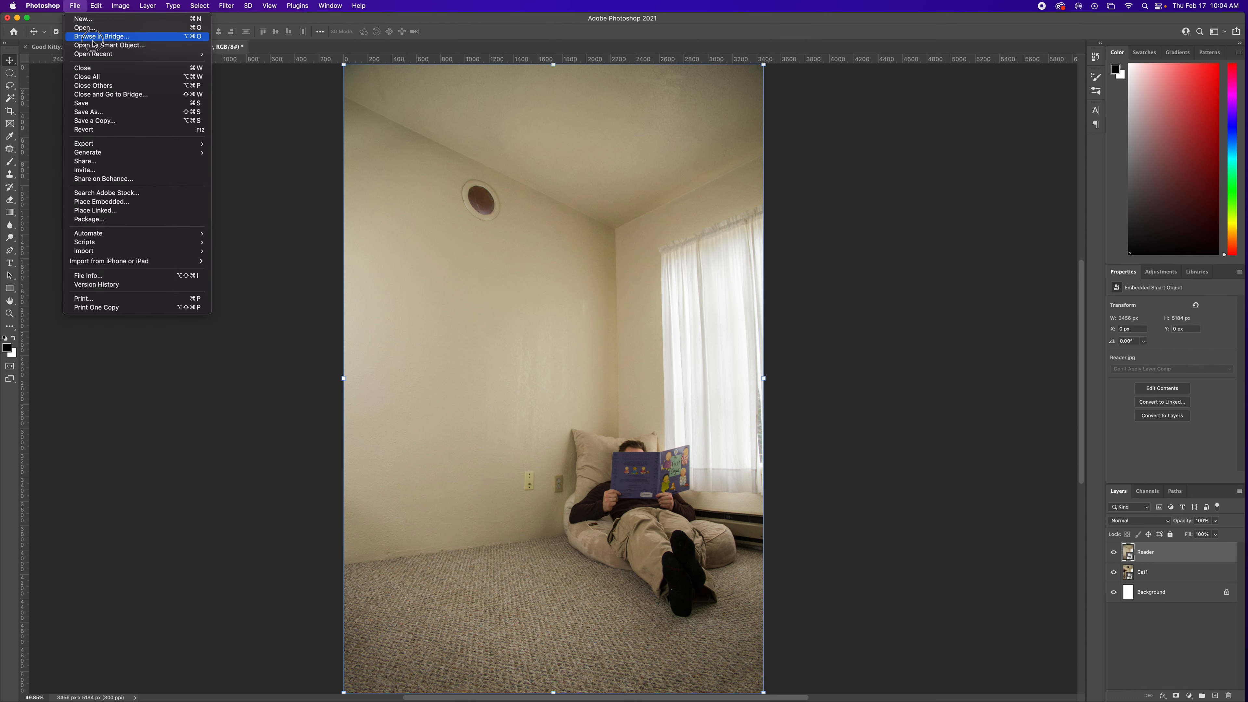
left_click(105, 40)
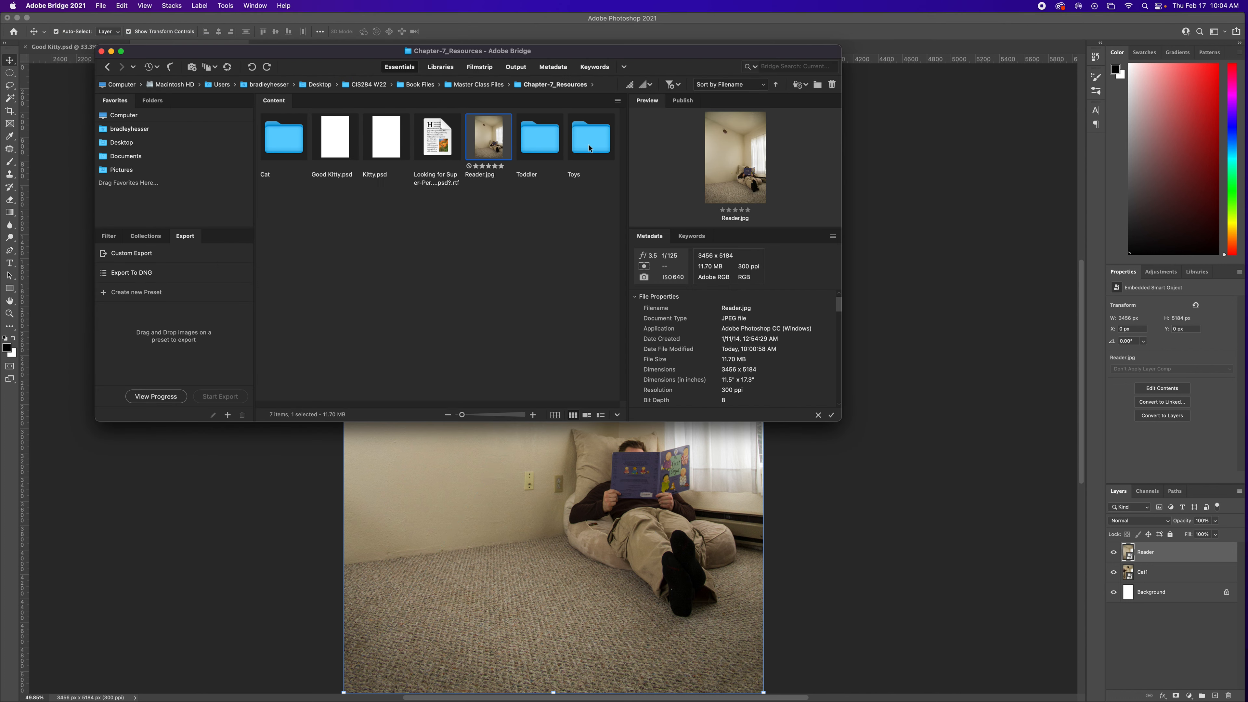
left_click(589, 148)
double_click(589, 148)
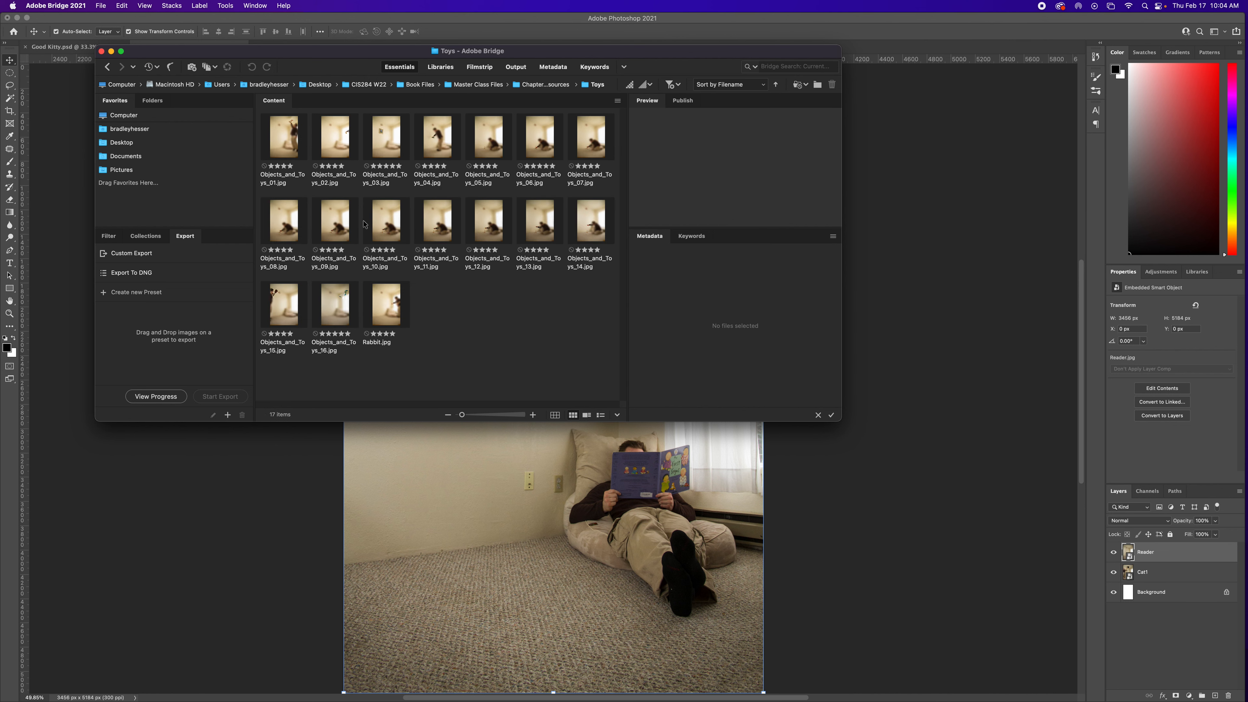
left_click(291, 146)
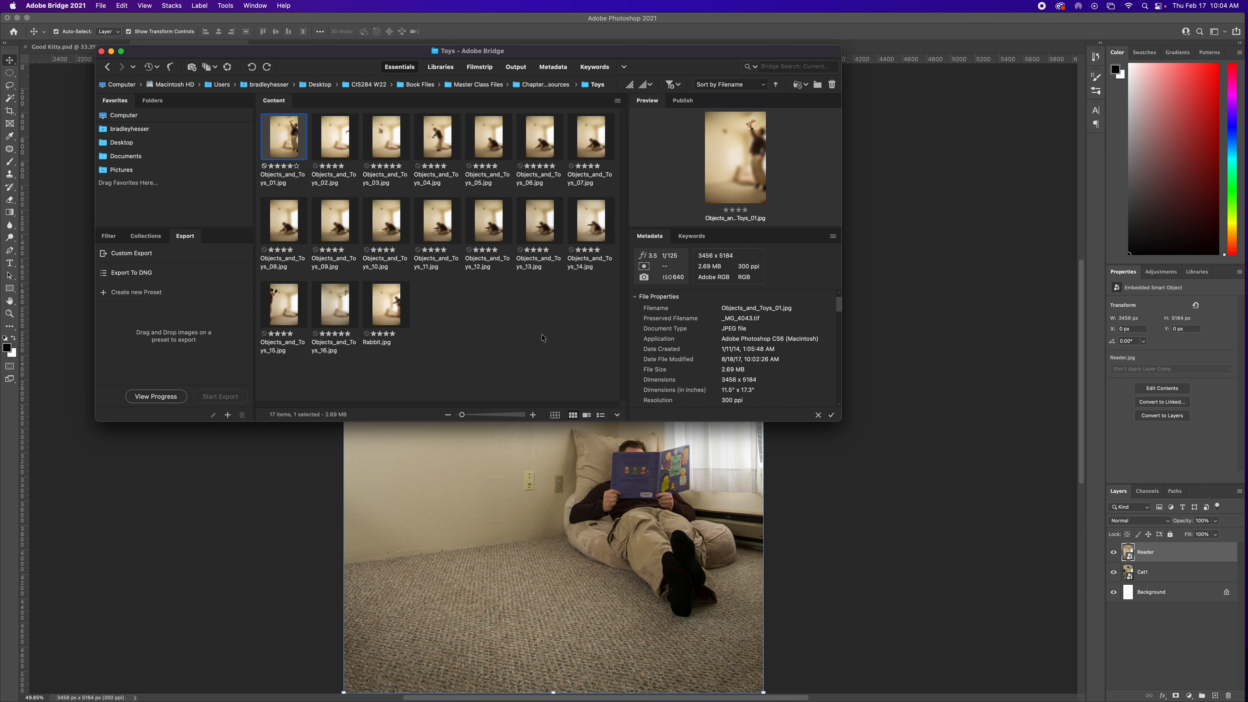
Step: View the Toys folder content as details and as a list, and return it to unlocked thumbnails
left_click(586, 415)
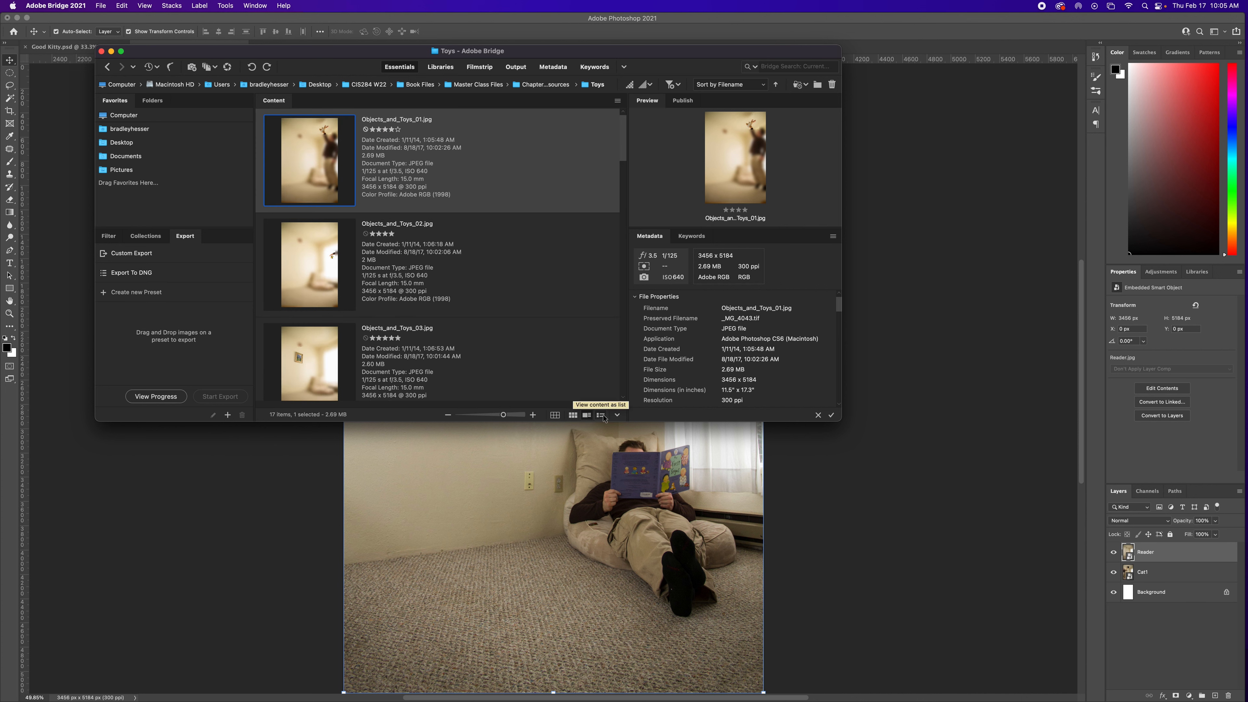
left_click(601, 416)
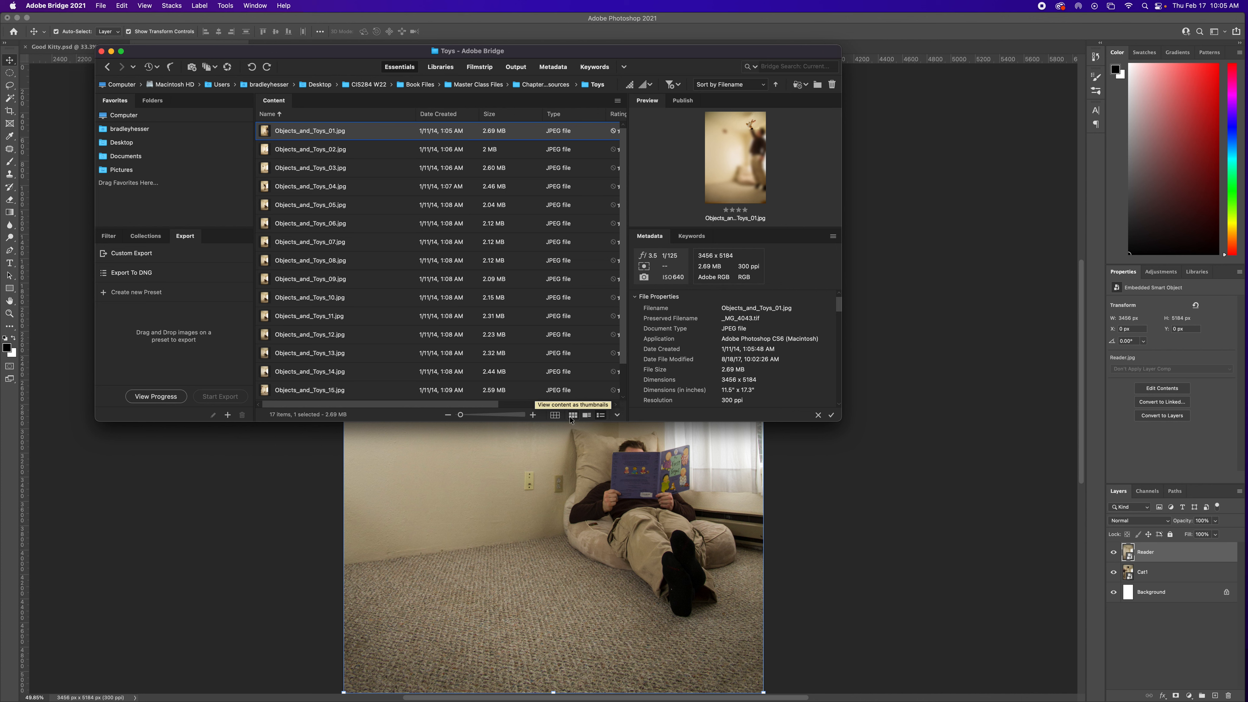
left_click(555, 416)
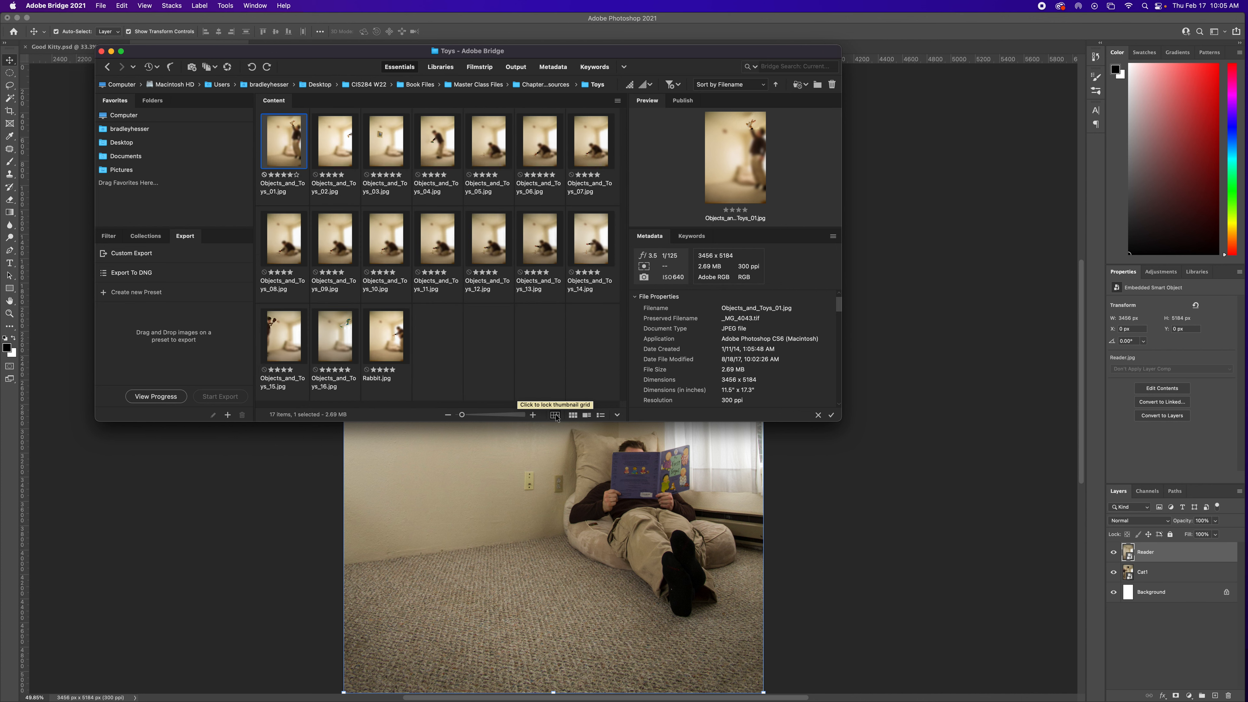
left_click(573, 416)
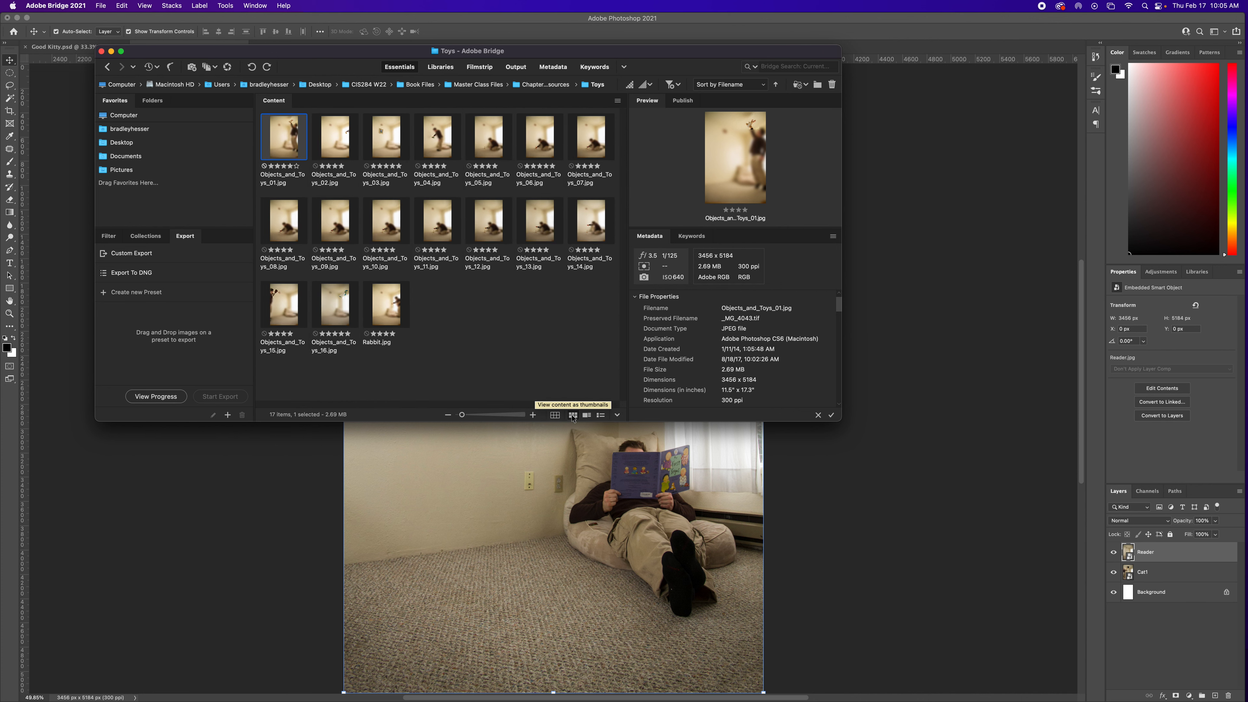
Step: Select Rabbit.jpg and enlarge the Toys thumbnails to one per row to examine the photos closely
left_click_drag(399, 324, 508, 362)
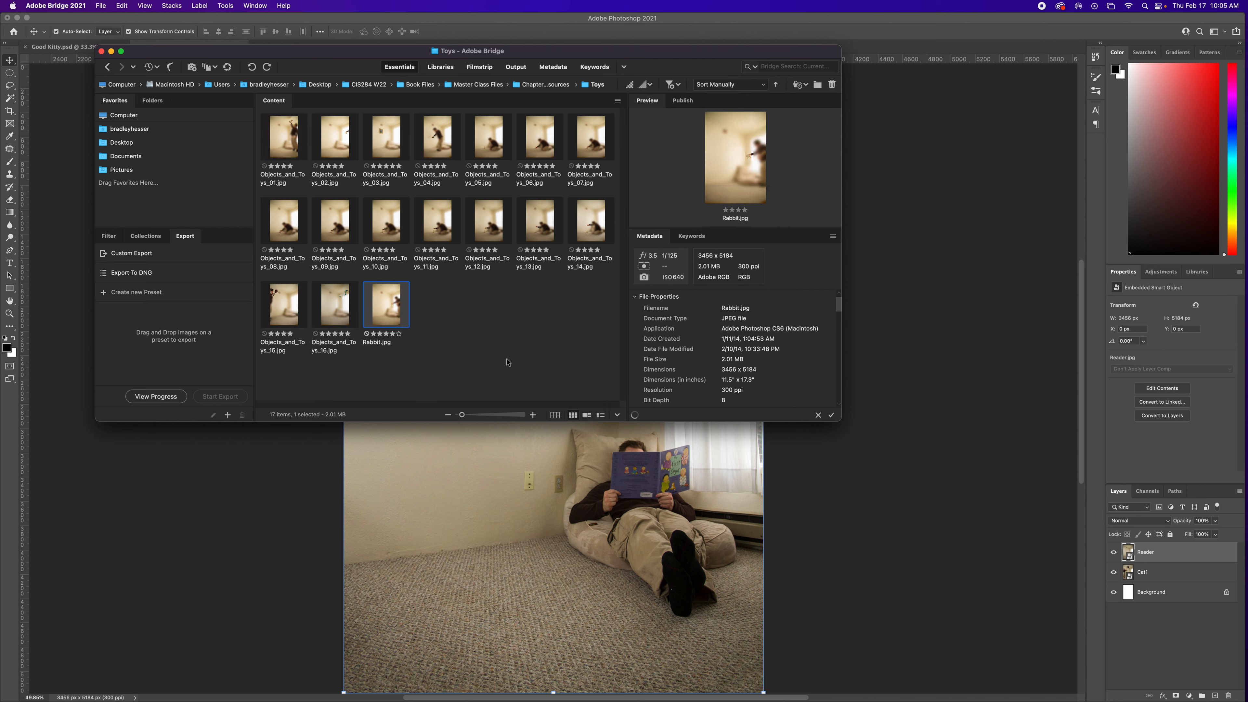
left_click_drag(464, 416, 511, 419)
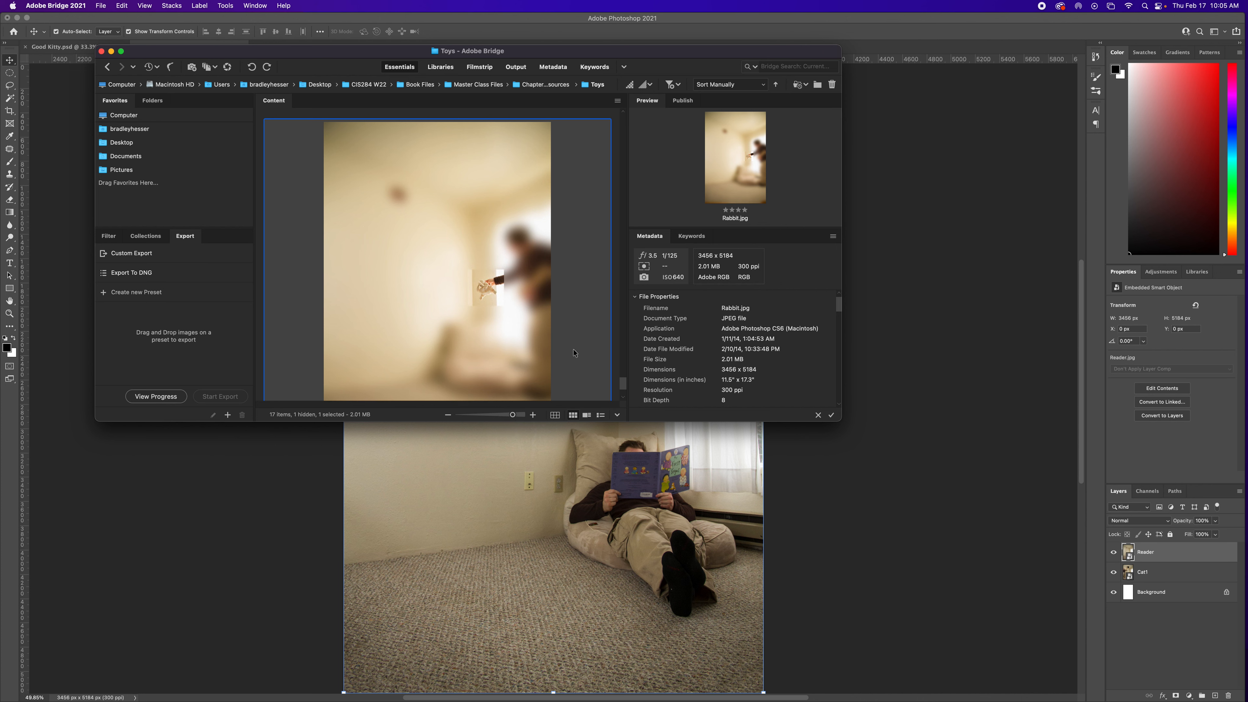
scroll(574, 353, "down", 3)
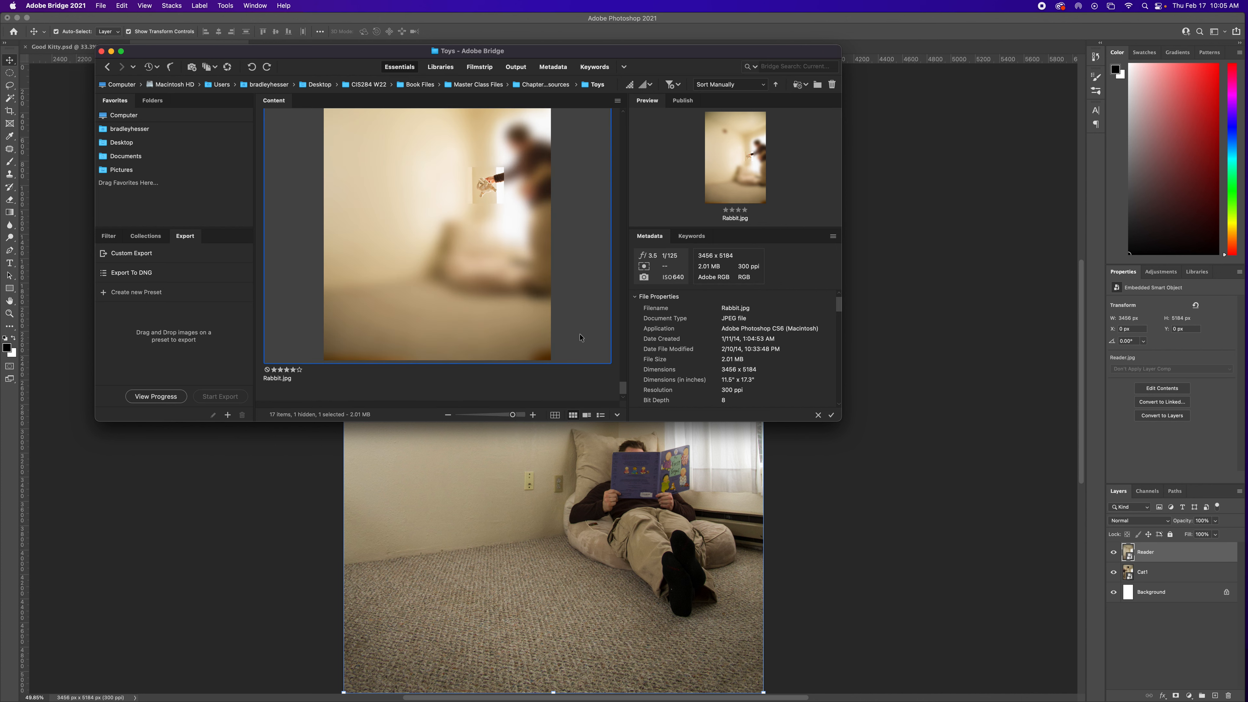
scroll(581, 338, "up", 10)
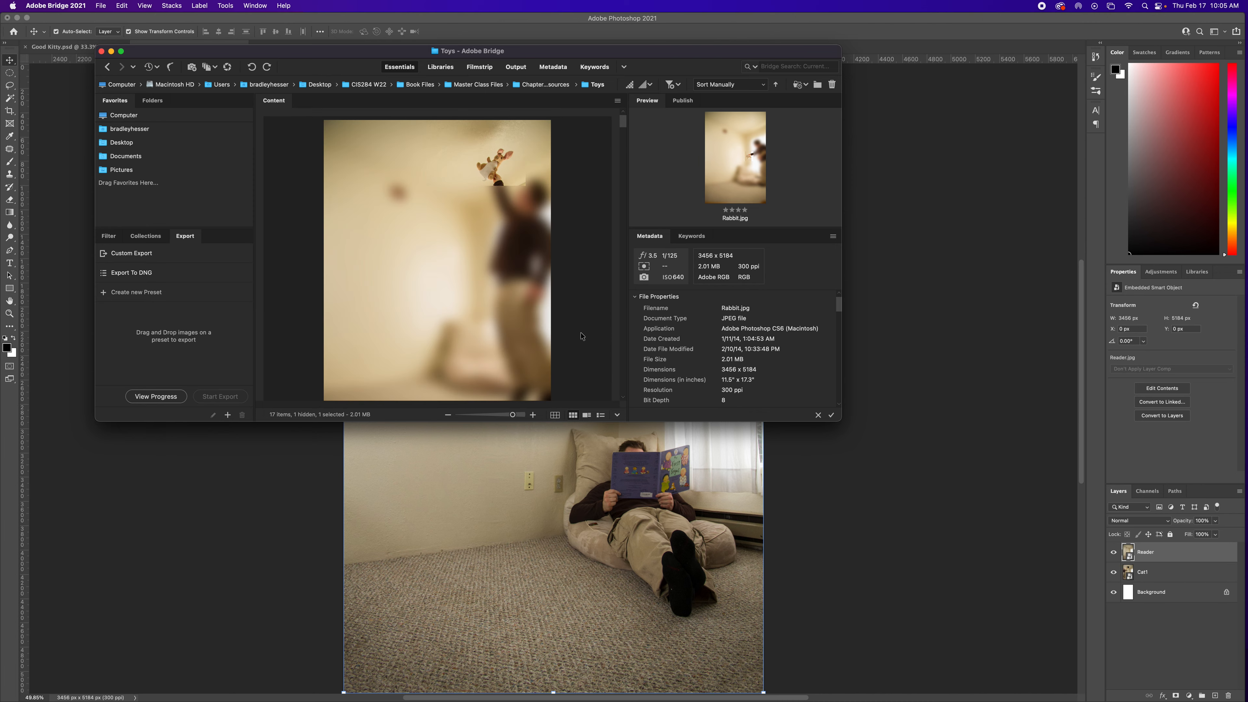
Step: Select Objects_and_Toys_01.jpg and Objects_and_Toys_02.jpg together in the Toys folder
left_click(513, 305)
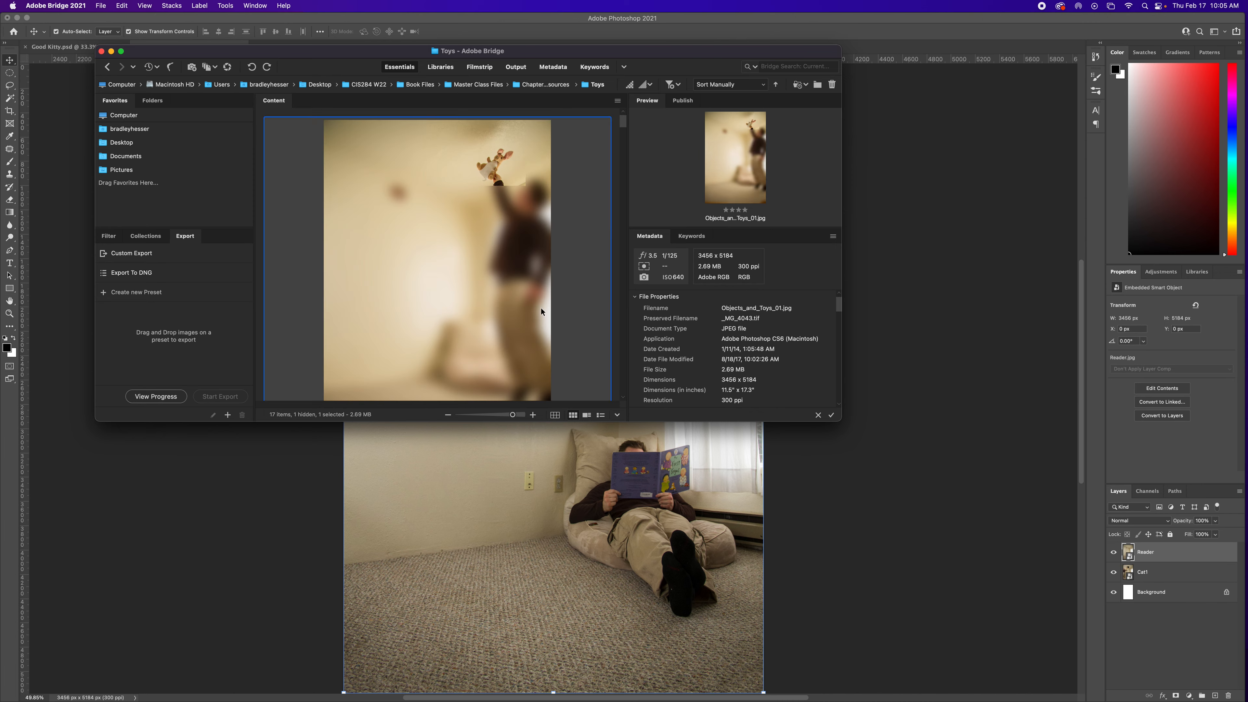
scroll(555, 314, "down", 3)
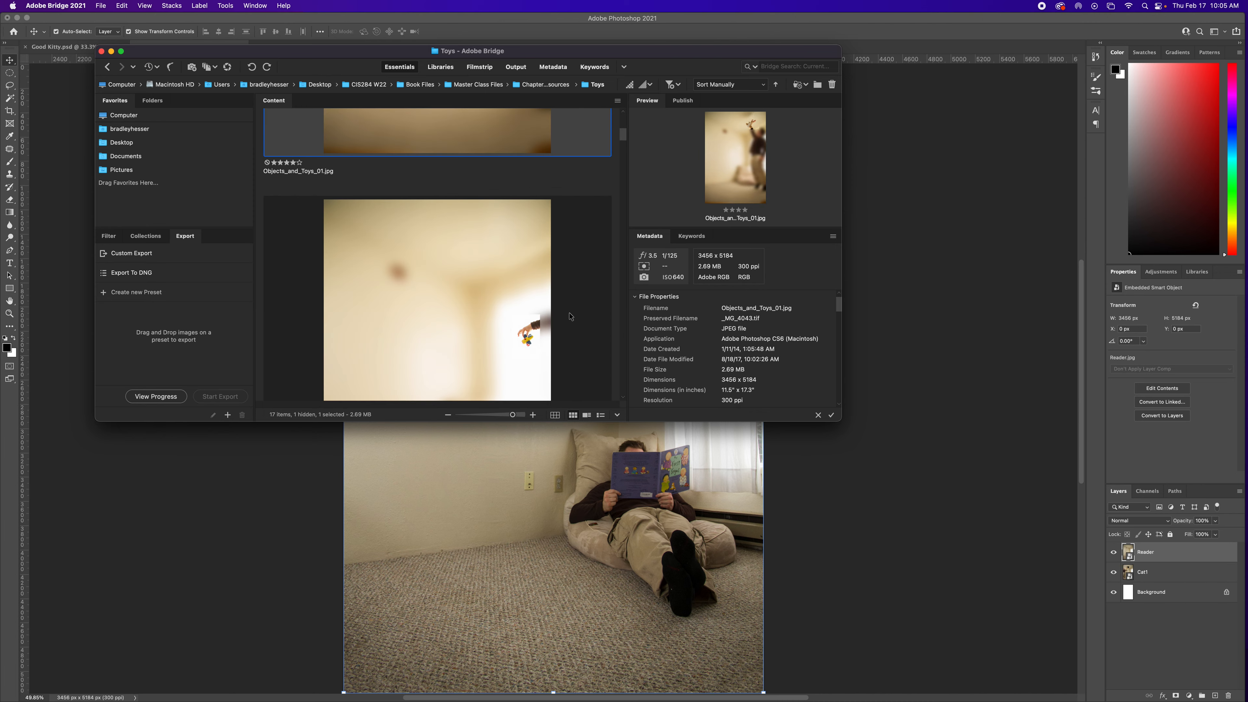
left_click(493, 326, "shift")
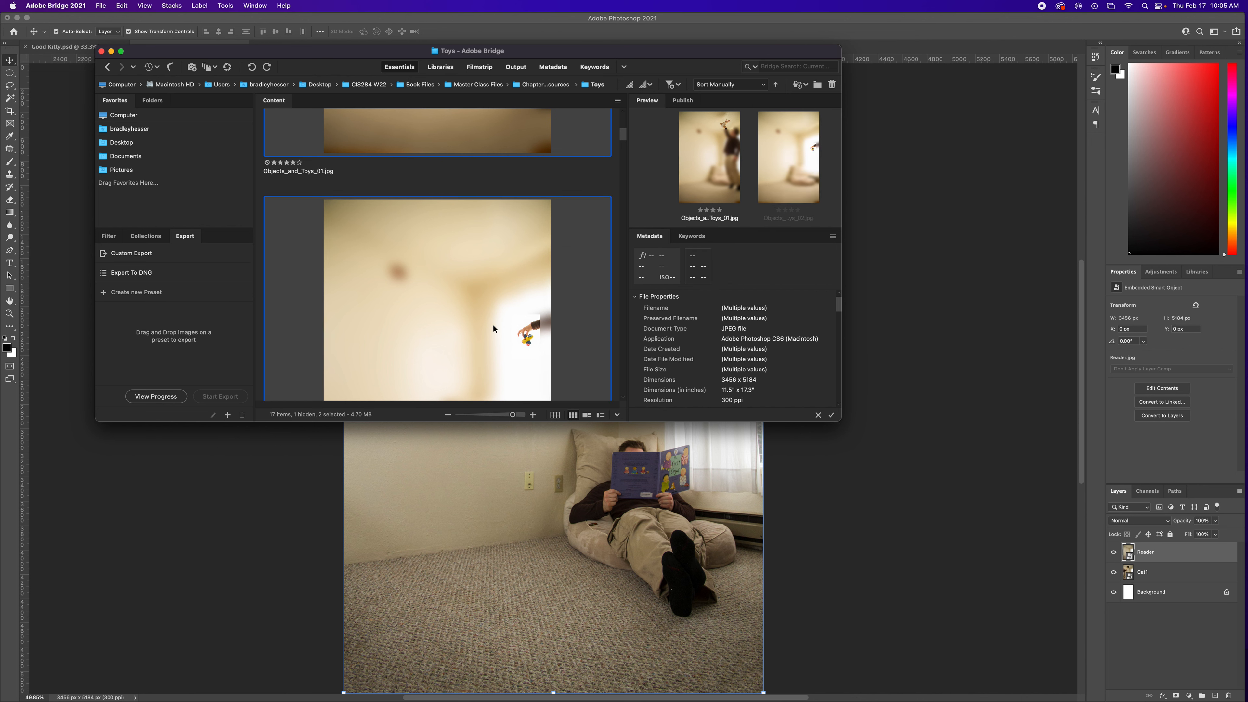
Step: Shrink the thumbnails to two per row and add Rabbit.jpg at the end of the folder to the selection
scroll(496, 326, "down", 5)
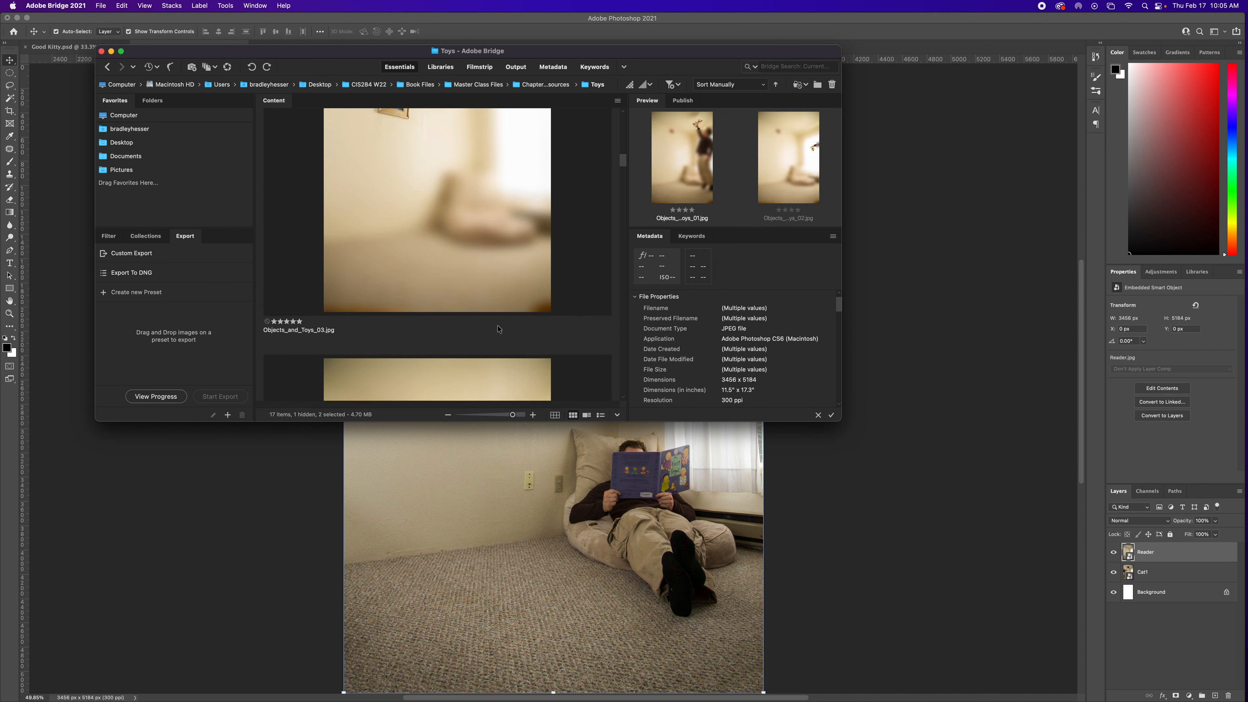
left_click_drag(512, 415, 486, 416)
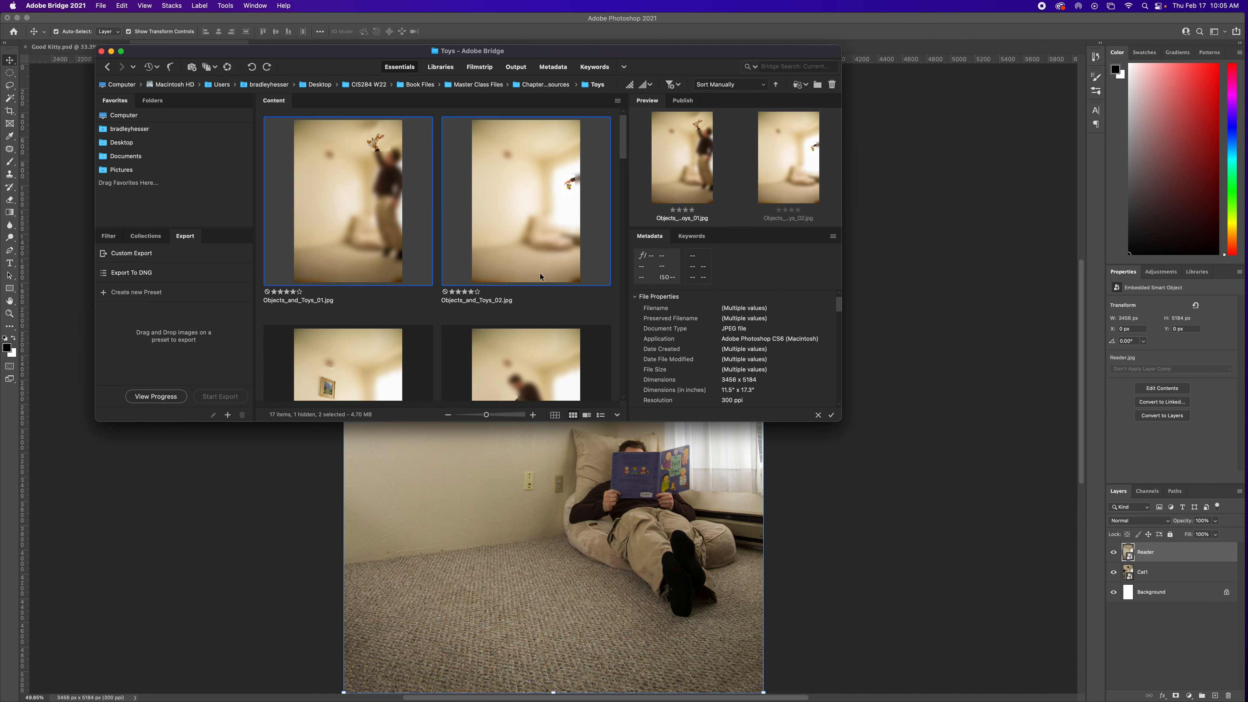
scroll(553, 262, "down", 6)
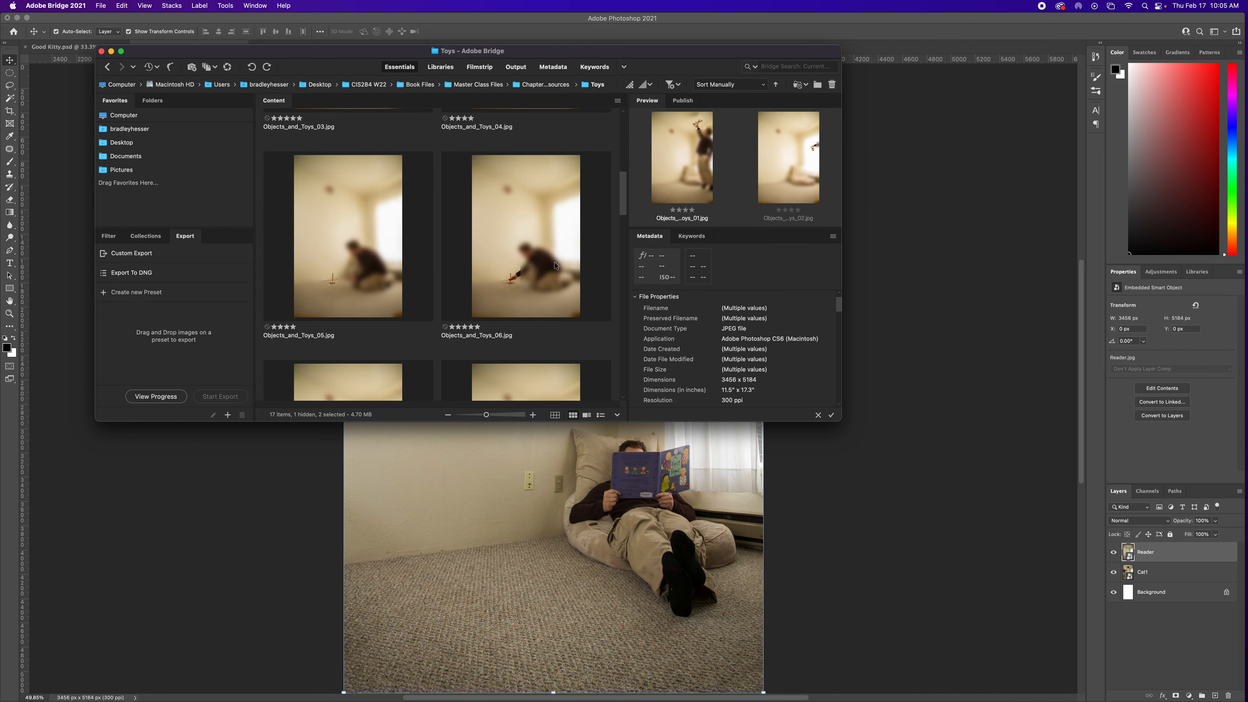
scroll(514, 283, "down", 10)
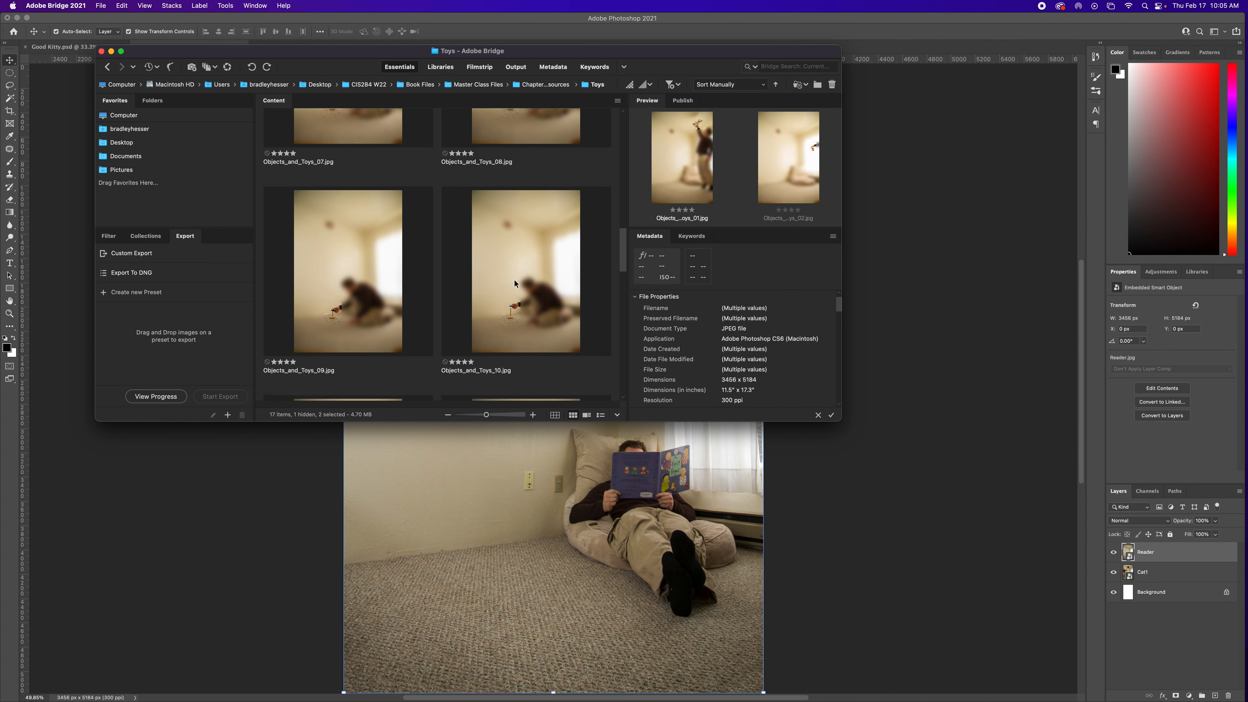
scroll(515, 283, "down", 5)
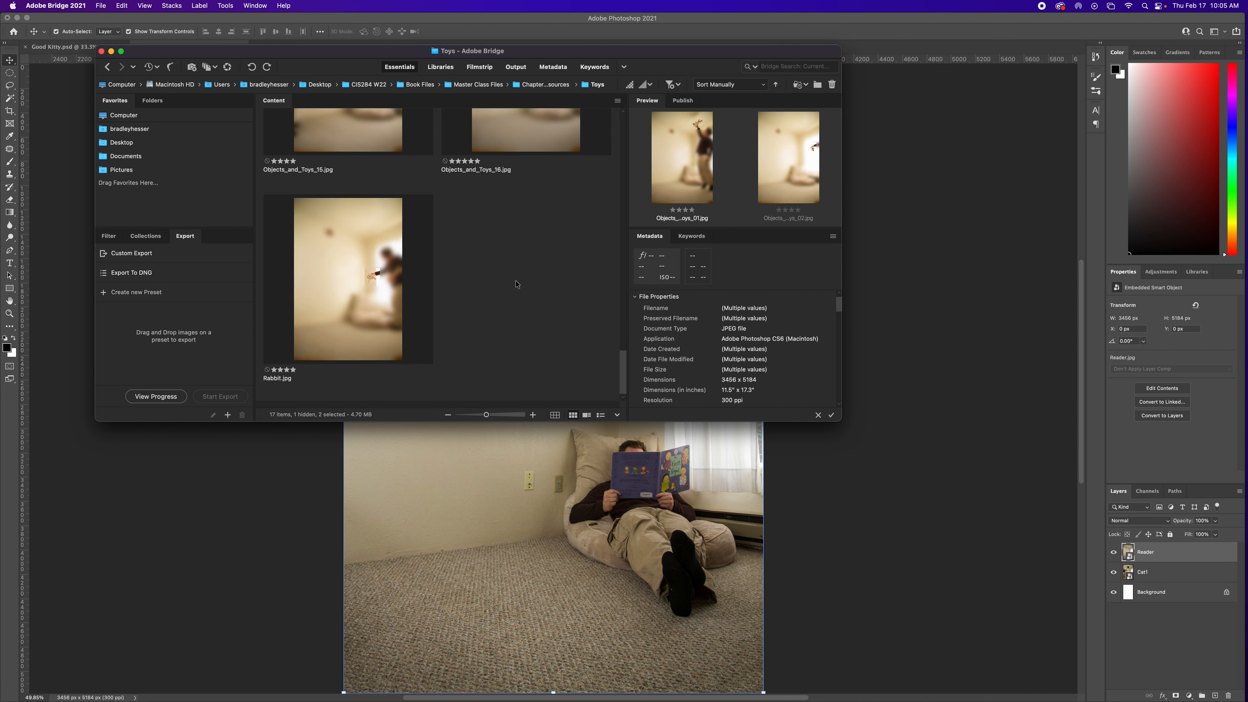
left_click(354, 292, "super")
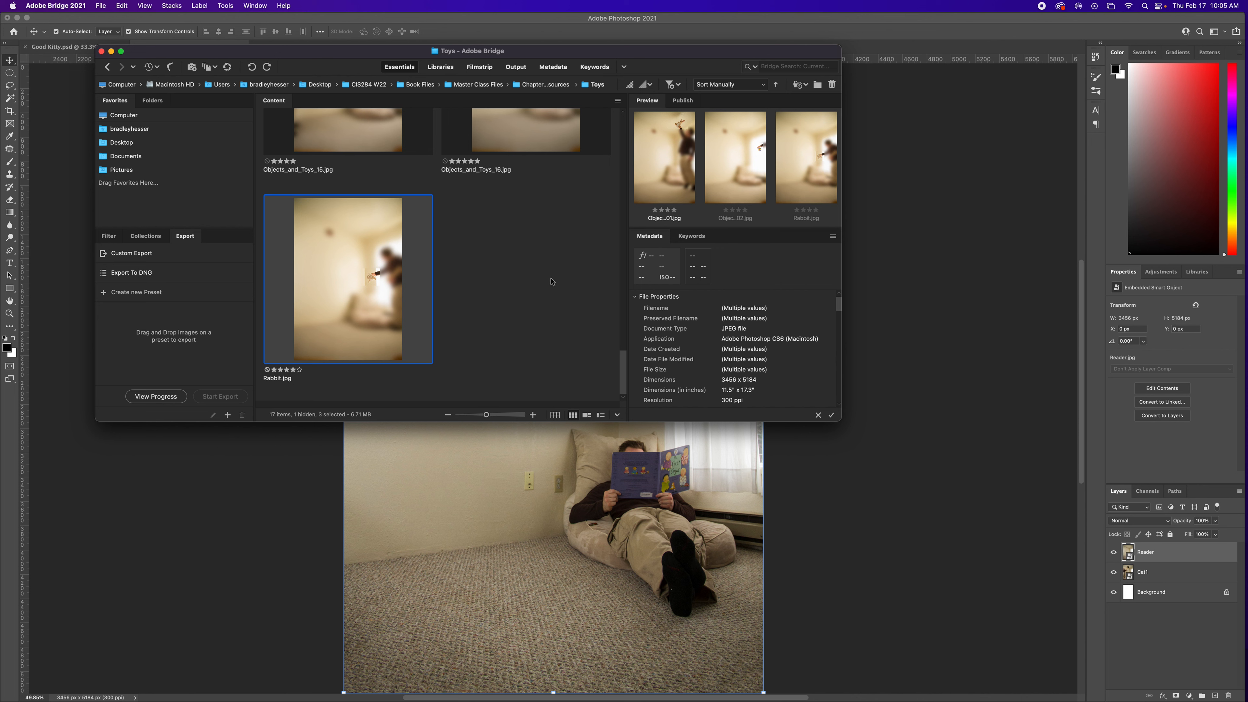
Step: Add Objects_and_Toys_16.jpg, Objects_and_Toys_15.jpg, and Objects_and_Toys_04.jpg to the current selection of toy photos
scroll(619, 359, "up", 5)
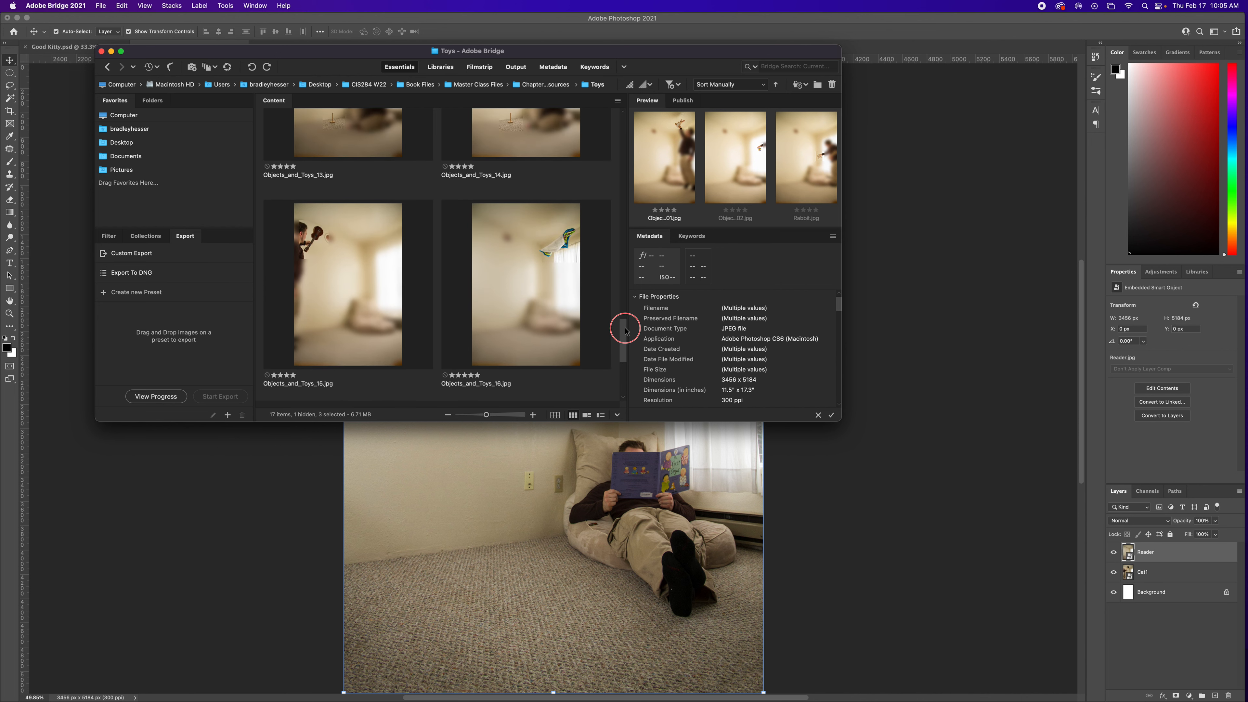
left_click(542, 308, "super")
left_click(359, 282, "super")
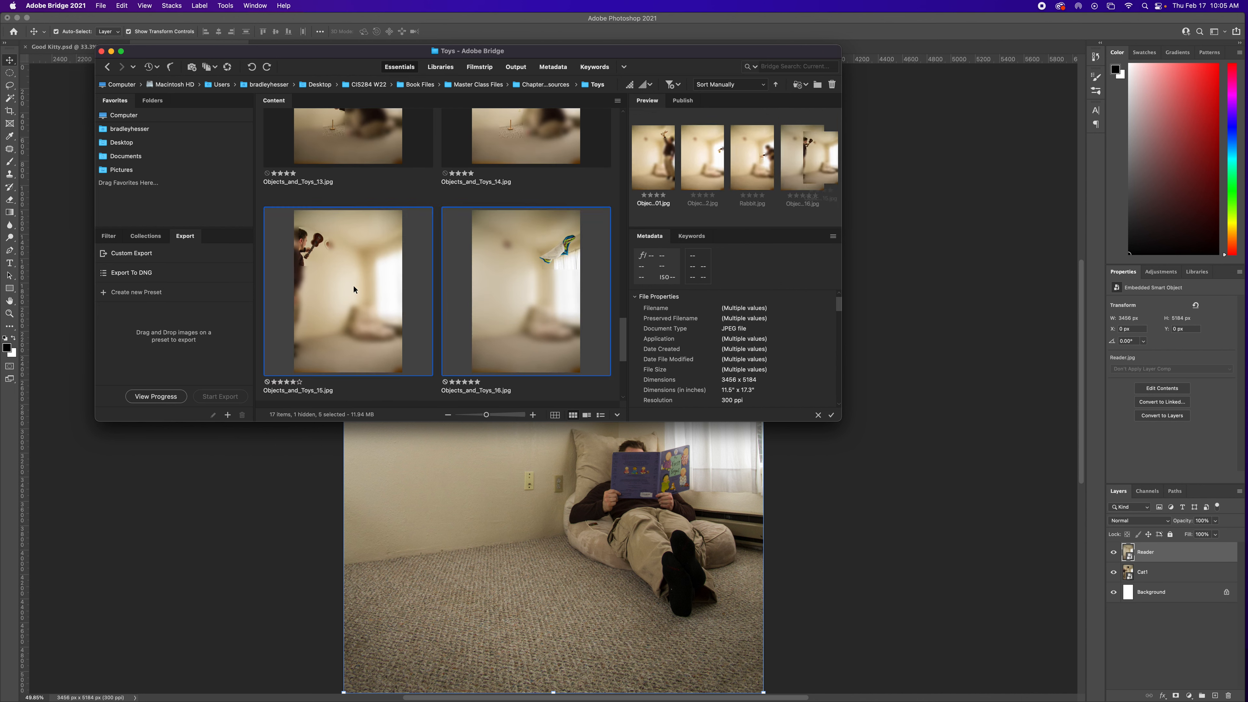
left_click_drag(623, 344, 619, 166)
left_click(535, 239, "super")
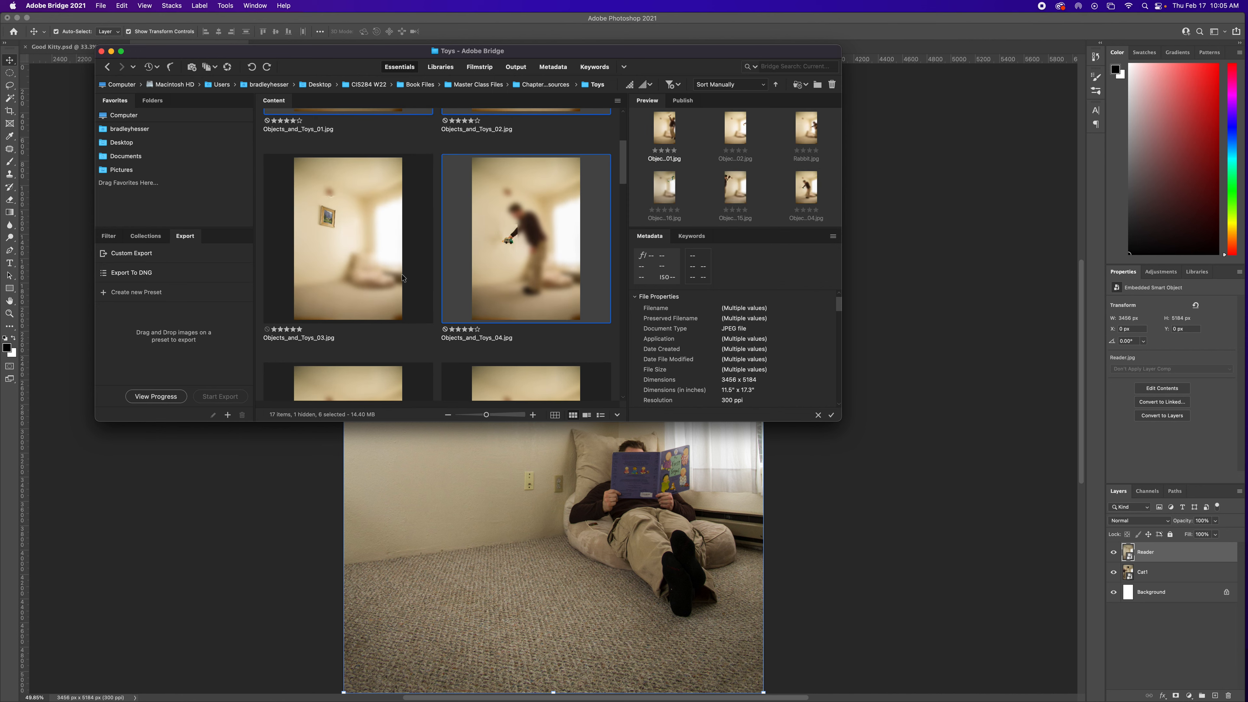
Step: Add Objects_and_Toys_03.jpg to the selected toy photos and place them all into the Kitty.psd document
left_click(361, 266, "super")
left_click_drag(625, 168, 624, 139)
left_click_drag(552, 237, 593, 520)
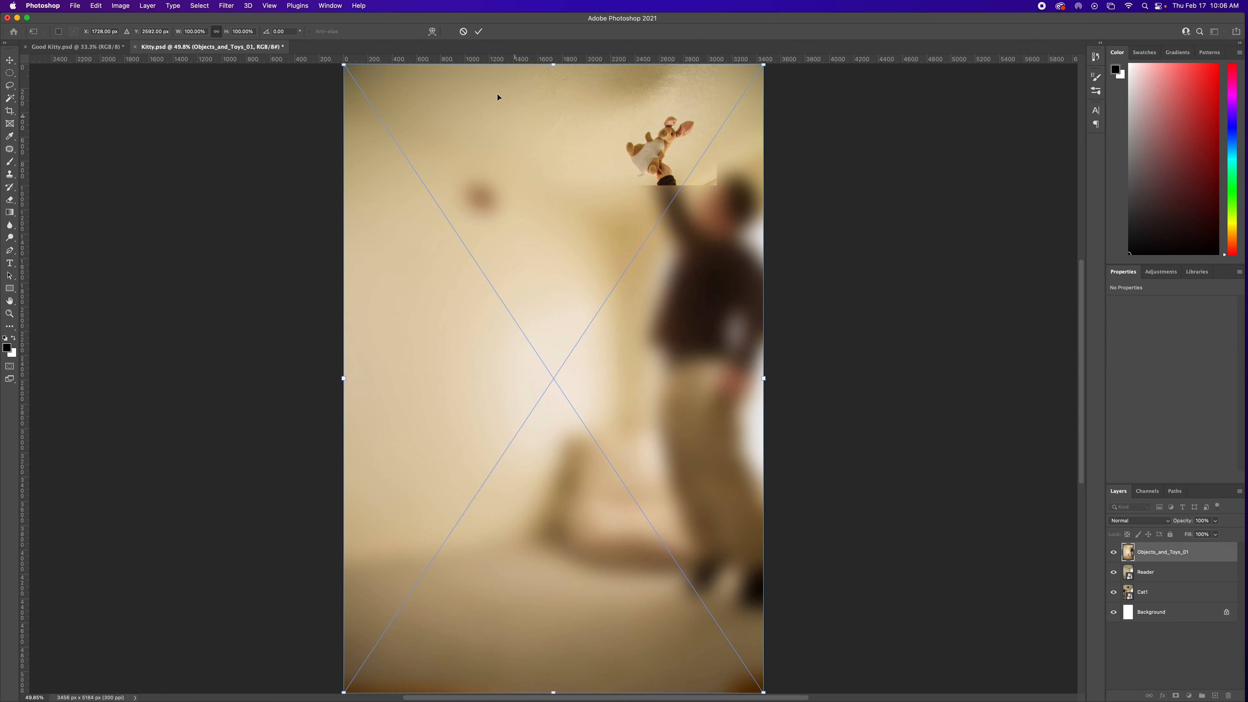
Step: Commit the placement of each toy photo in turn, through Rabbit, at 100% scale in its default position
left_click(479, 32)
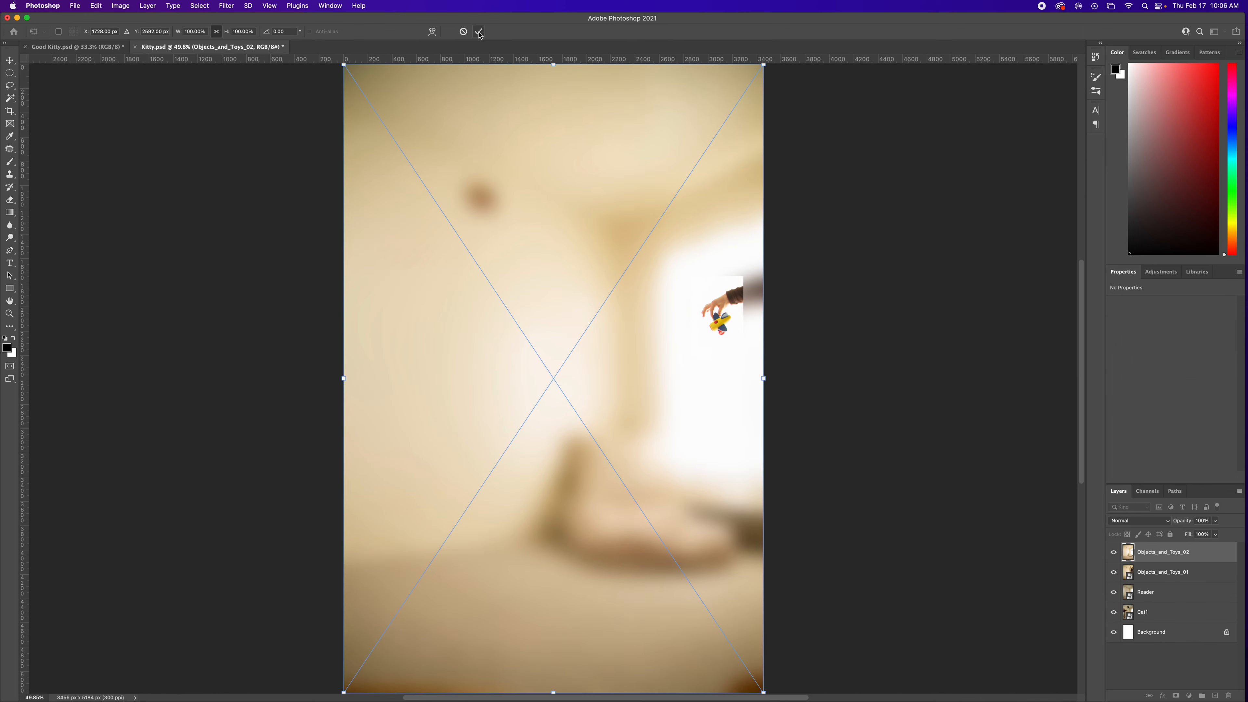
left_click(479, 32)
left_click(479, 32)
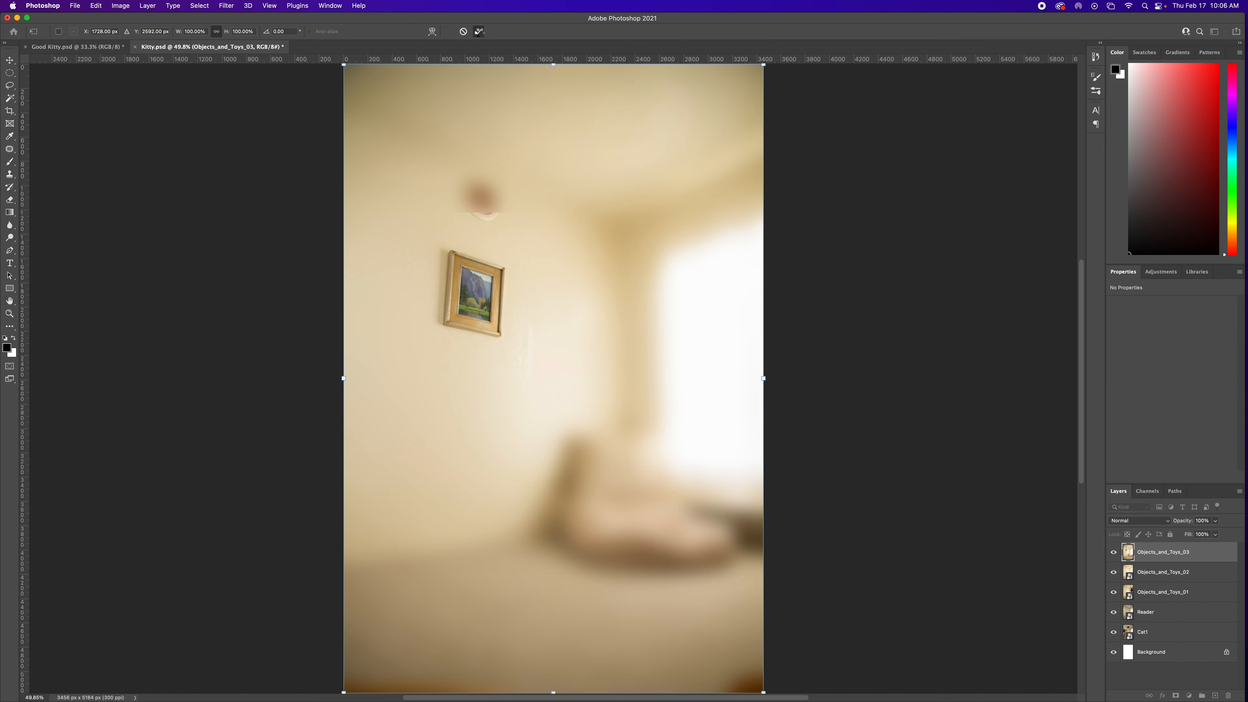
left_click(479, 31)
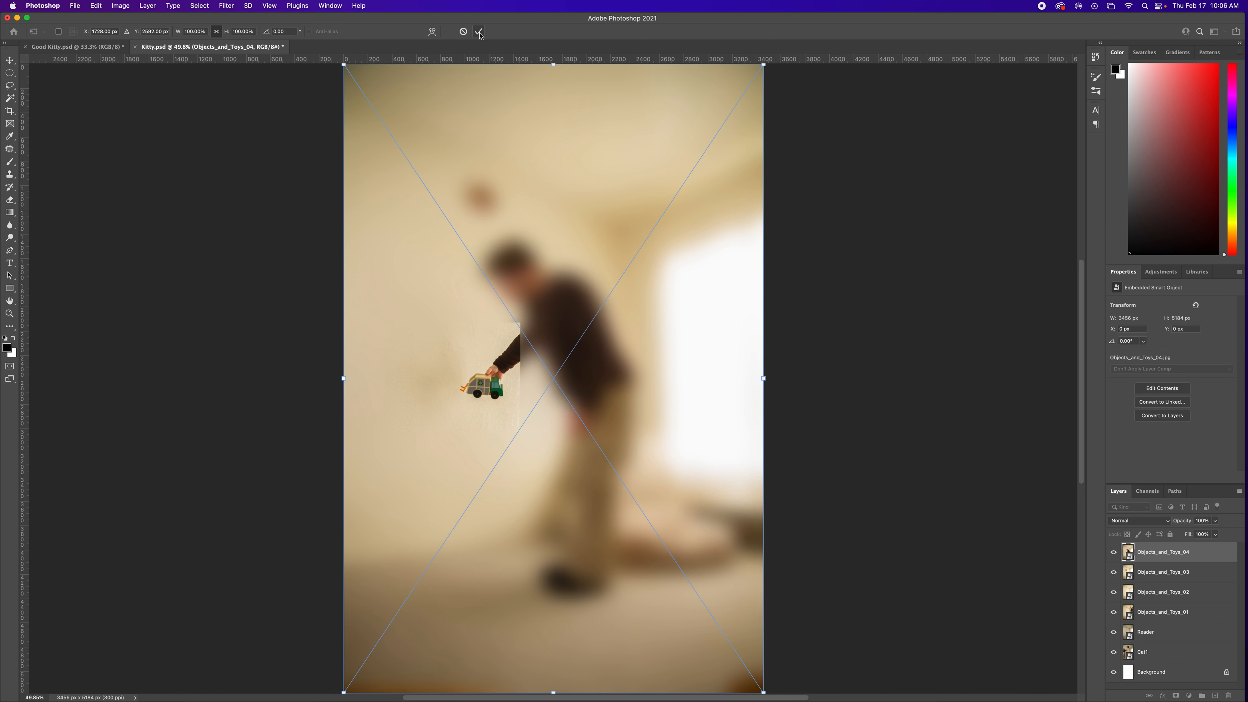
left_click(479, 32)
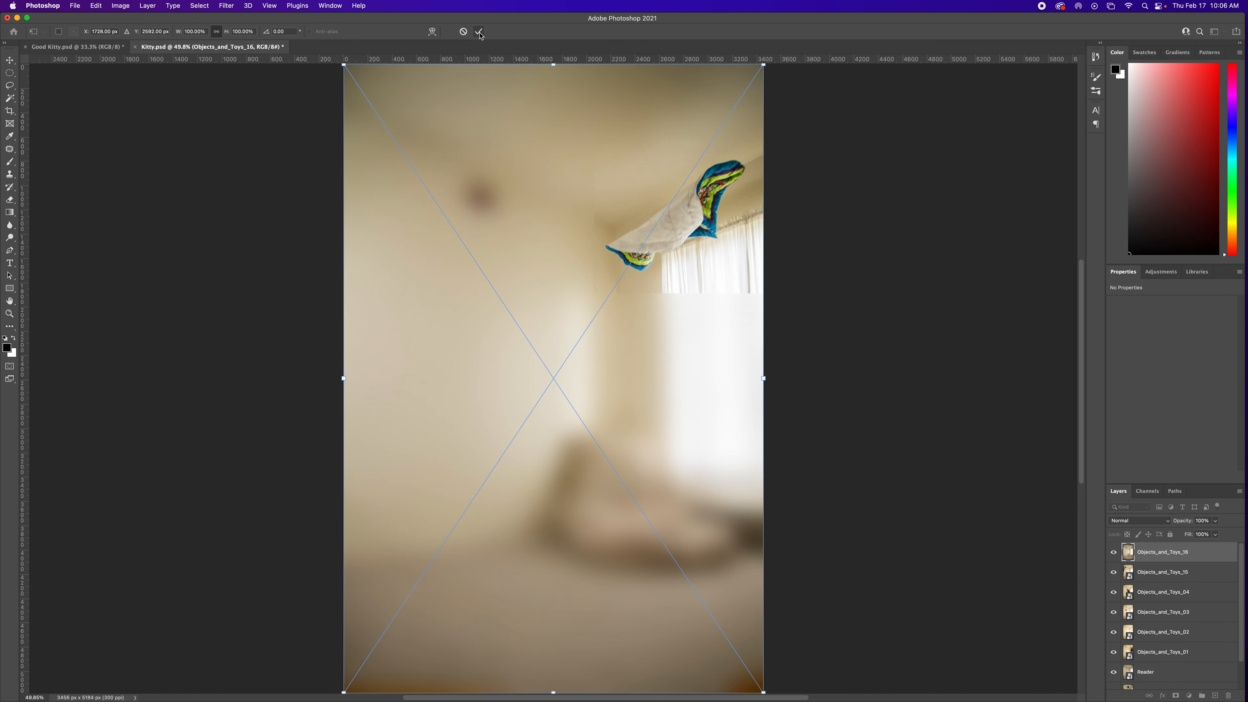
left_click(479, 32)
left_click(478, 32)
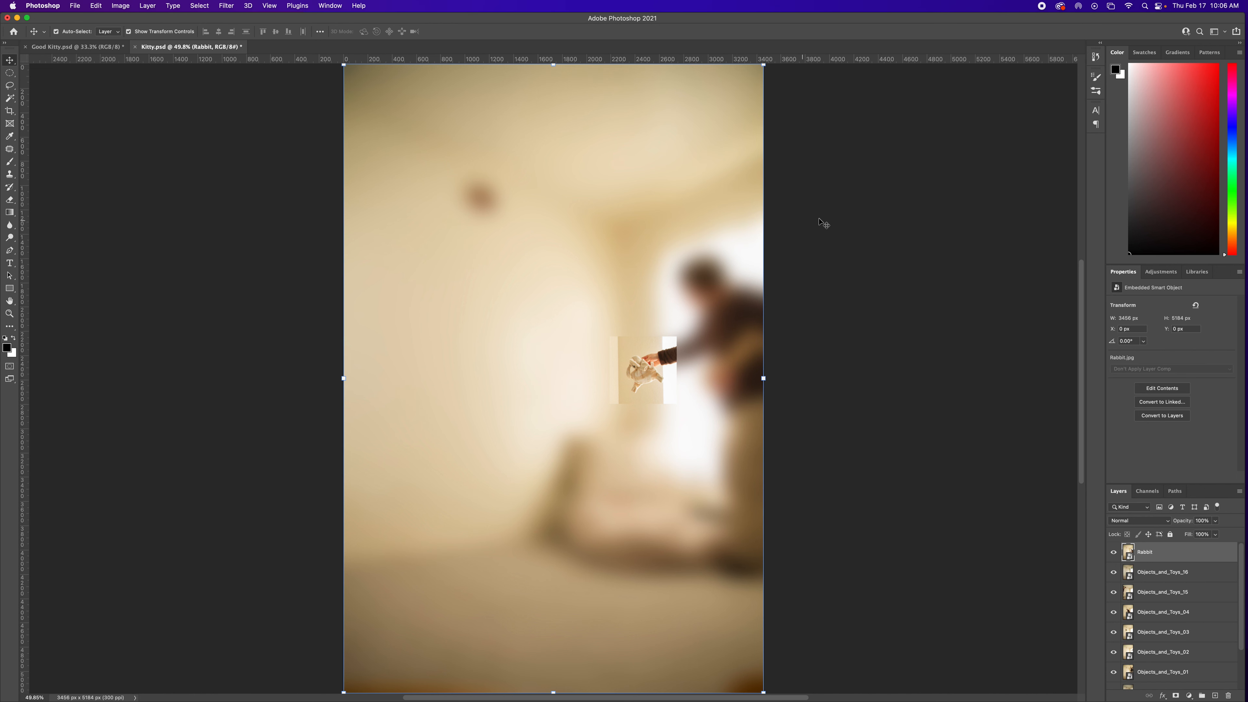
Step: Toggle the Rabbit layer's visibility and isolate it to check what it shows and covers
scroll(866, 315, "down", 2)
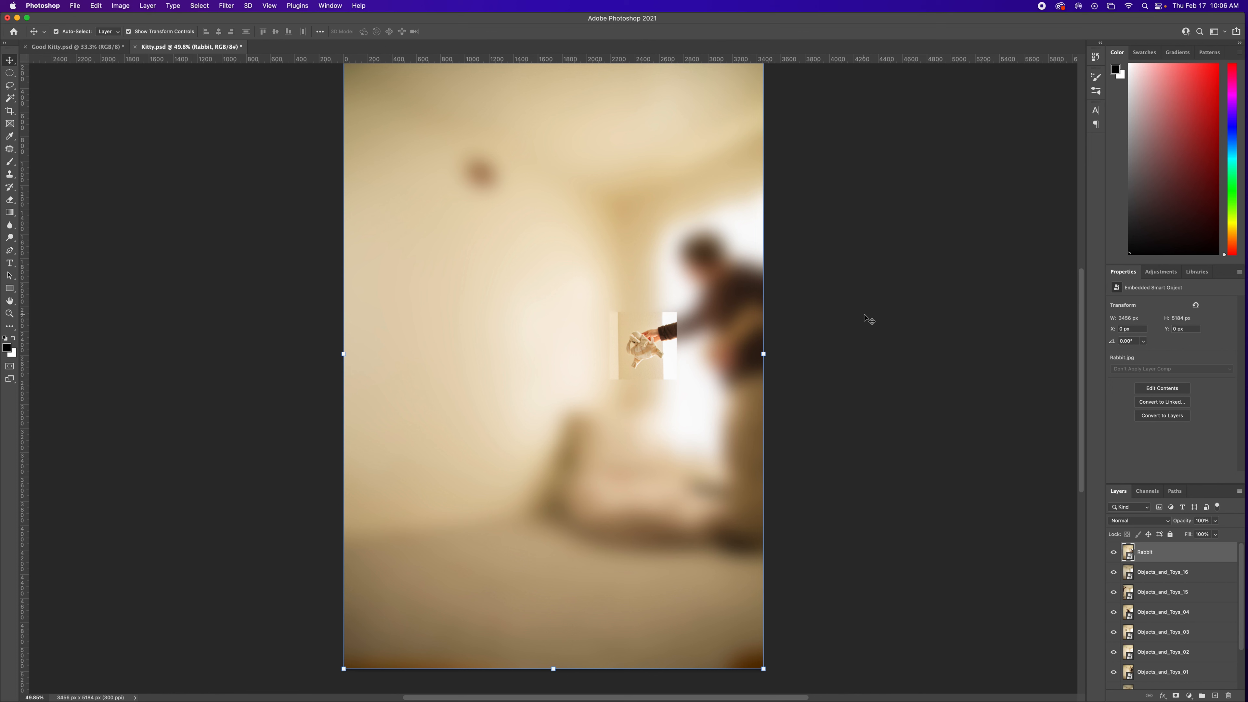
left_click(1160, 574)
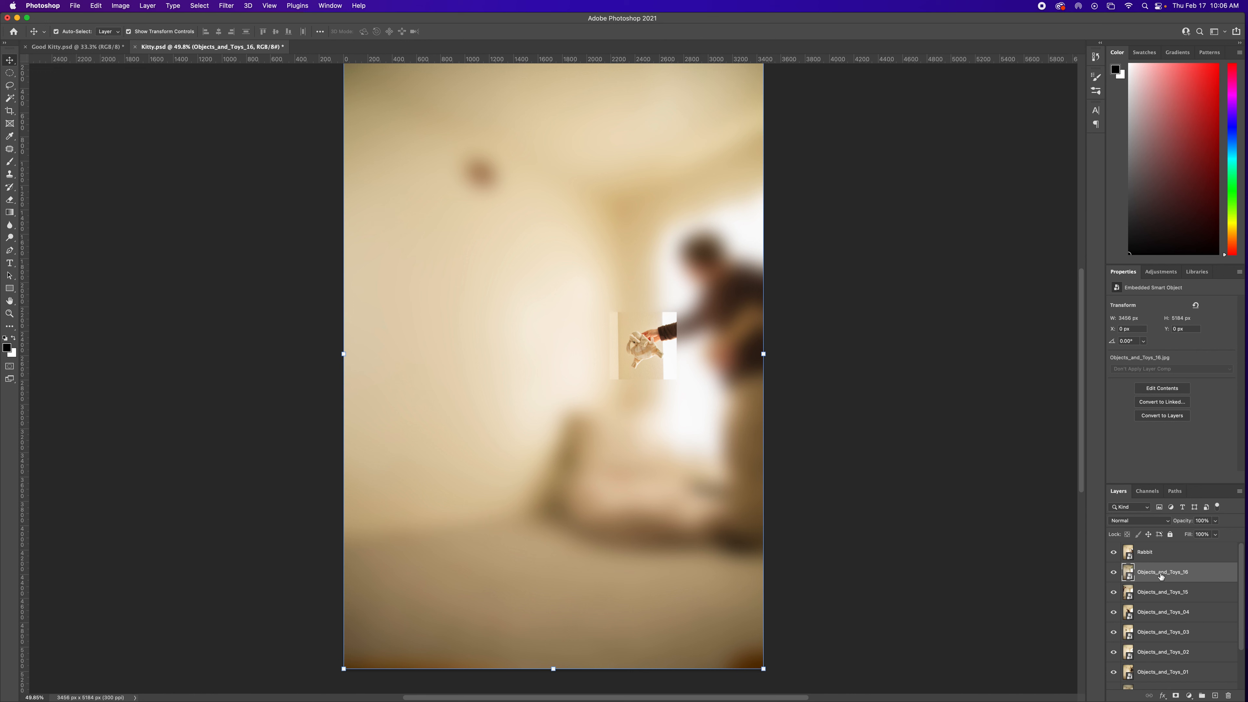
left_click(1113, 553)
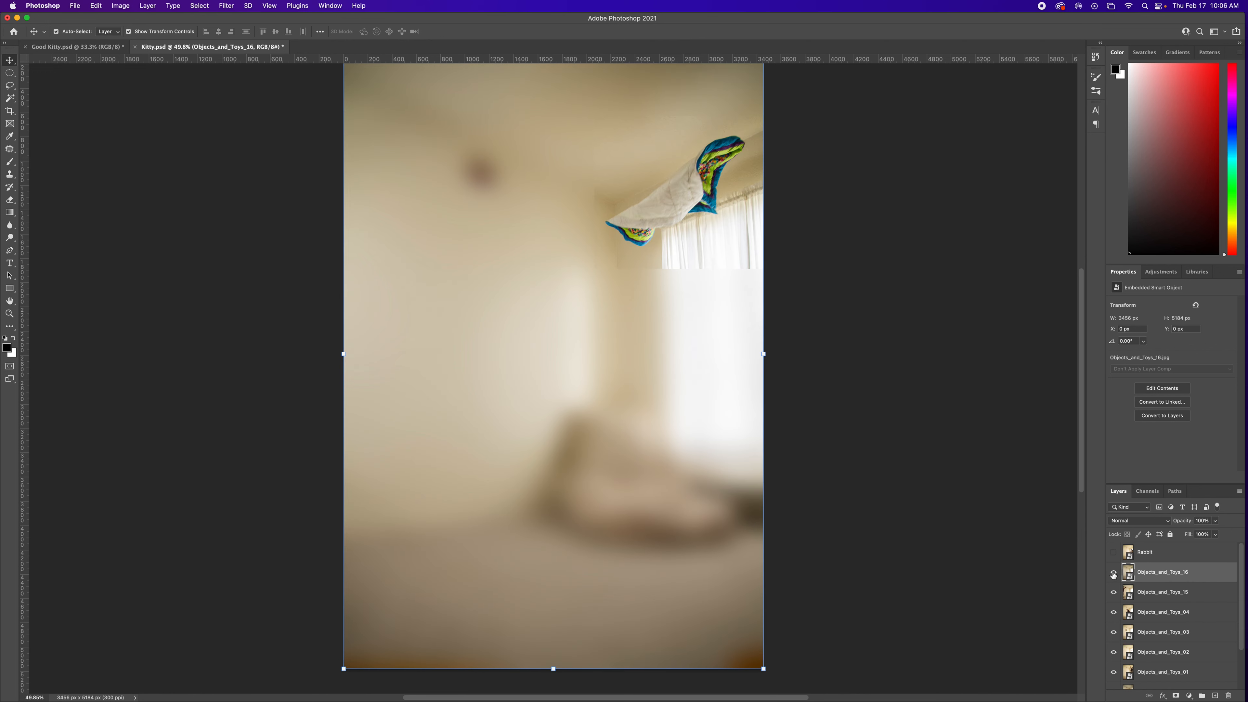
left_click(1113, 553)
left_click(1113, 554, "alt")
left_click(1113, 554, "alt")
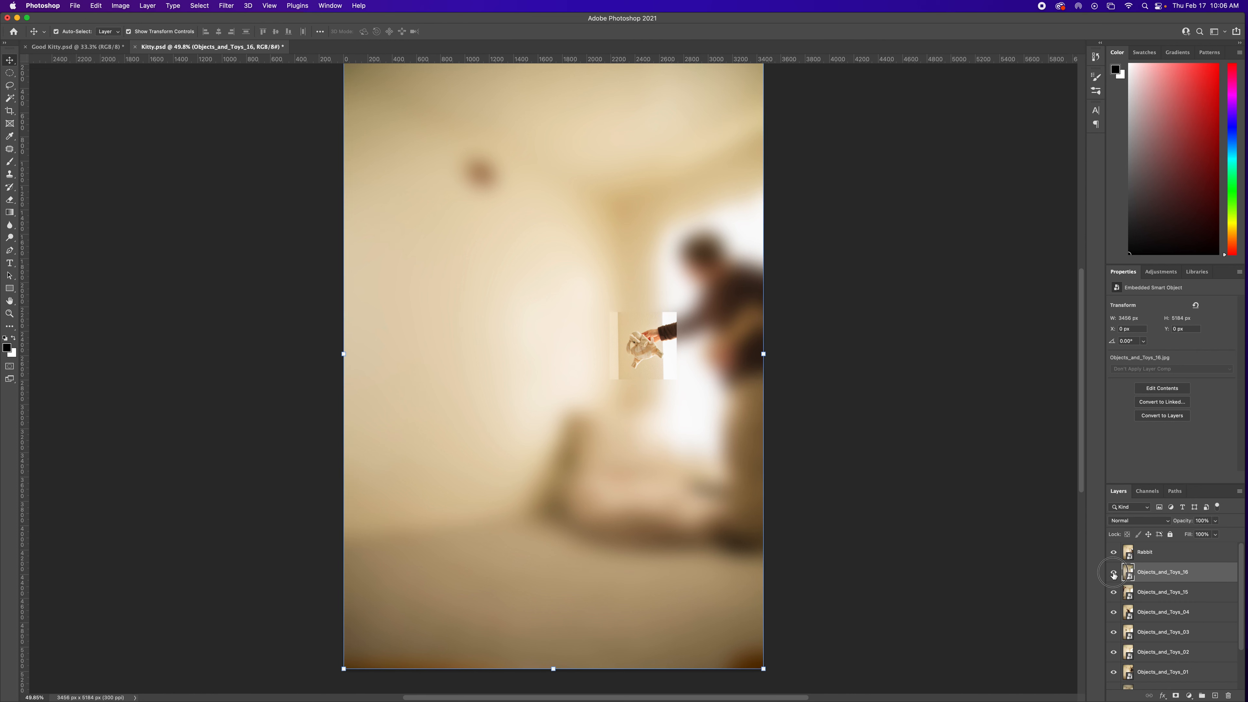
Step: Isolate each layer from Objects_and_Toys_16 down to the cat layer in turn to examine its contents, restoring full visibility
left_click(1113, 574, "alt")
left_click(1114, 593, "alt")
left_click(1113, 613, "alt")
left_click(1113, 613, "alt")
left_click(1113, 633, "alt")
left_click(1113, 633, "alt")
left_click(1113, 652, "alt")
left_click(1113, 652, "alt")
scroll(1169, 643, "down", 3)
left_click(1113, 618, "alt")
left_click(1113, 618, "alt")
left_click(1113, 640, "alt")
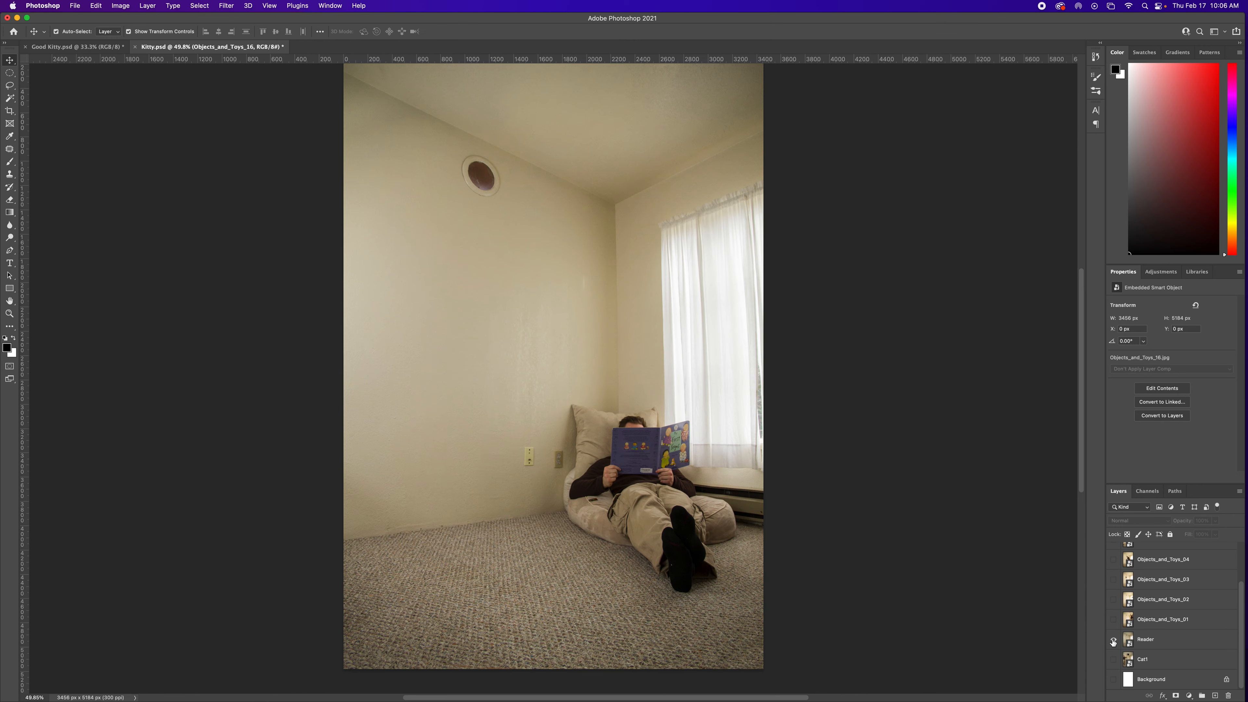
left_click(1113, 641, "alt")
left_click(1113, 659, "alt")
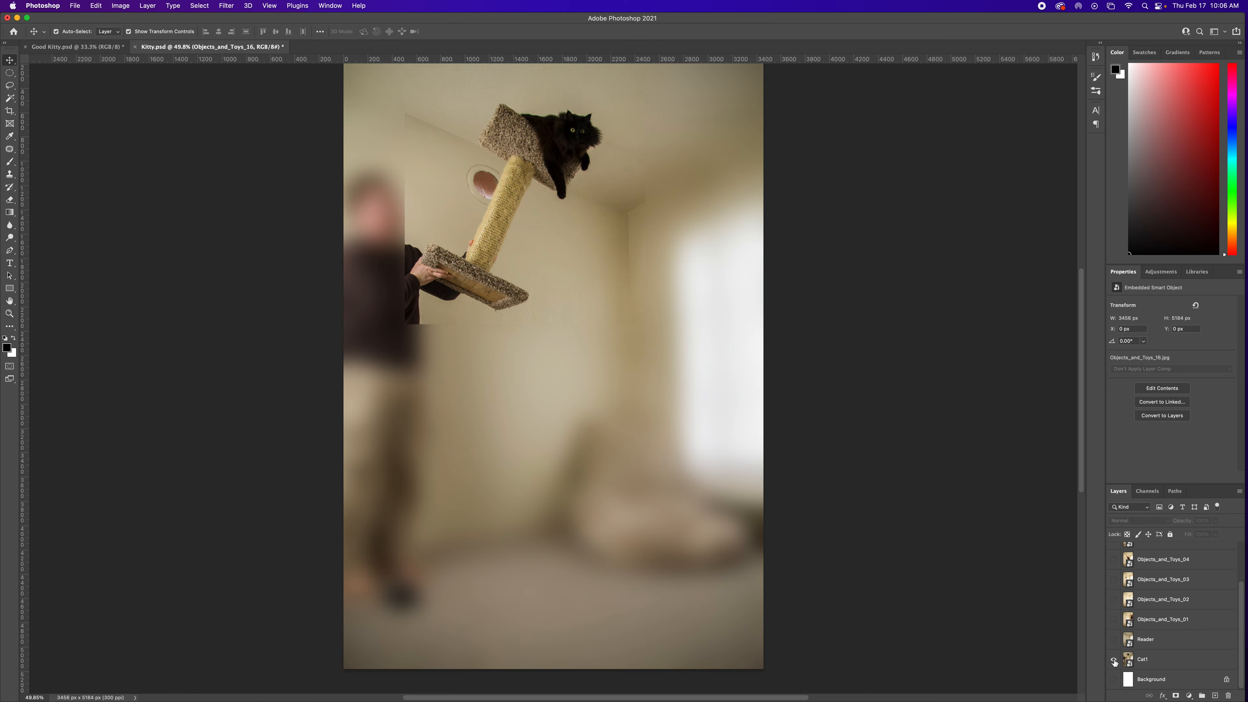
left_click(1113, 659, "alt")
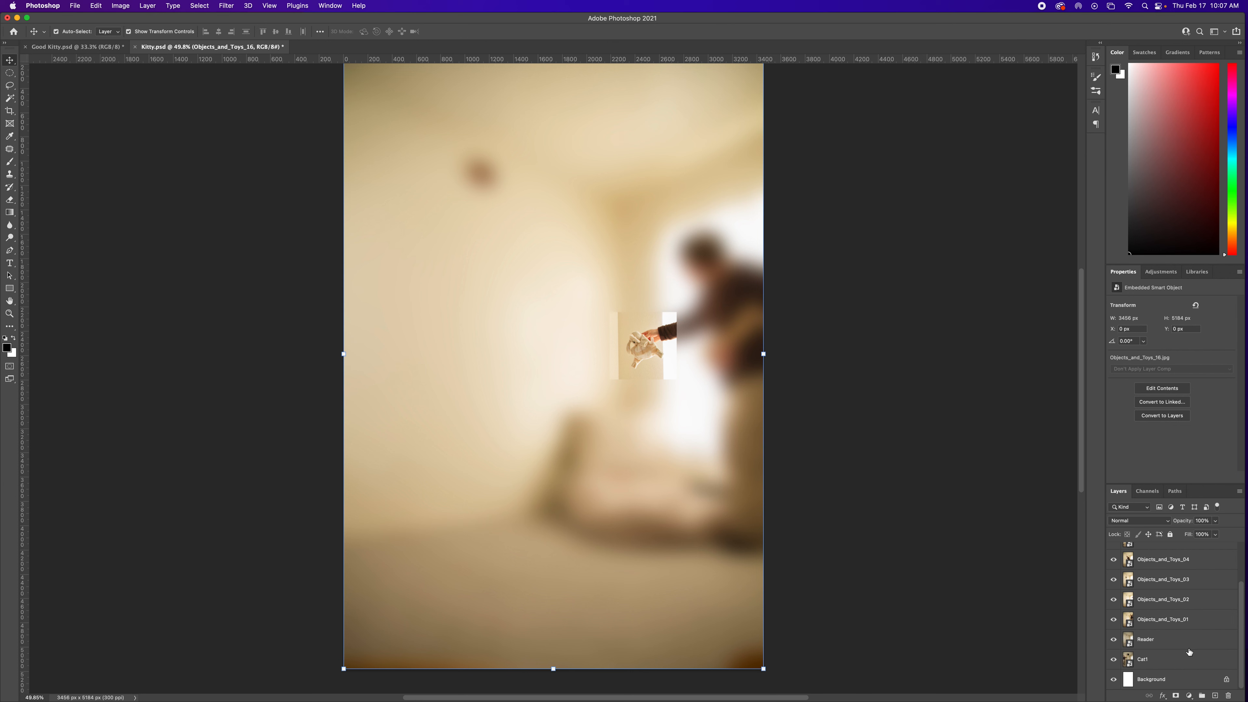
scroll(1189, 652, "up", 3)
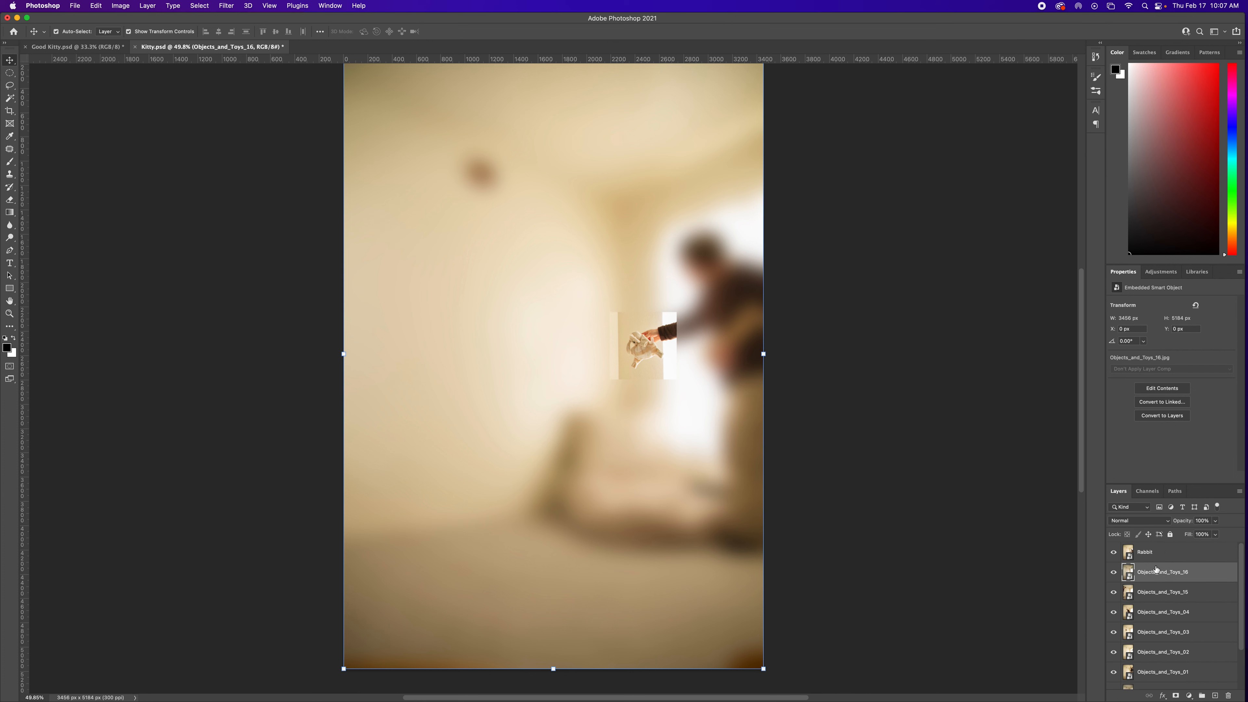
Step: Show only the Objects_and_Toys_16 layer and rename it Blanket
left_click(1150, 554)
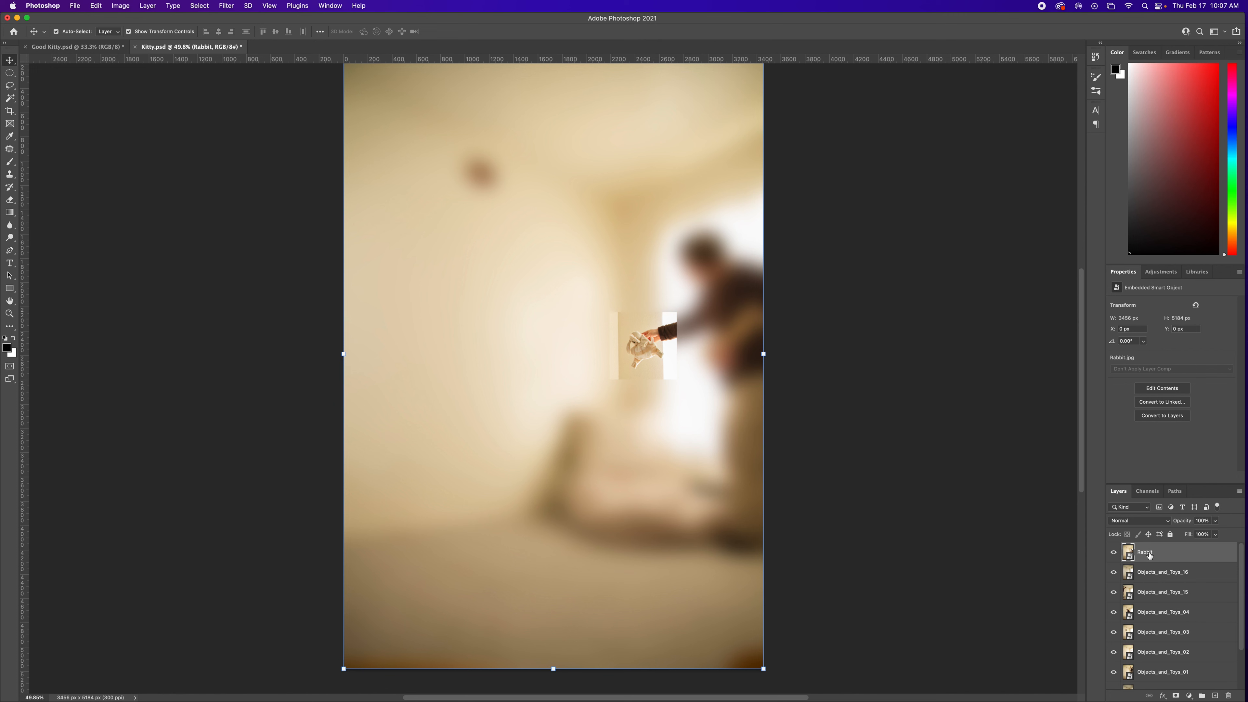
left_click(1113, 572, "alt")
left_click(1164, 577)
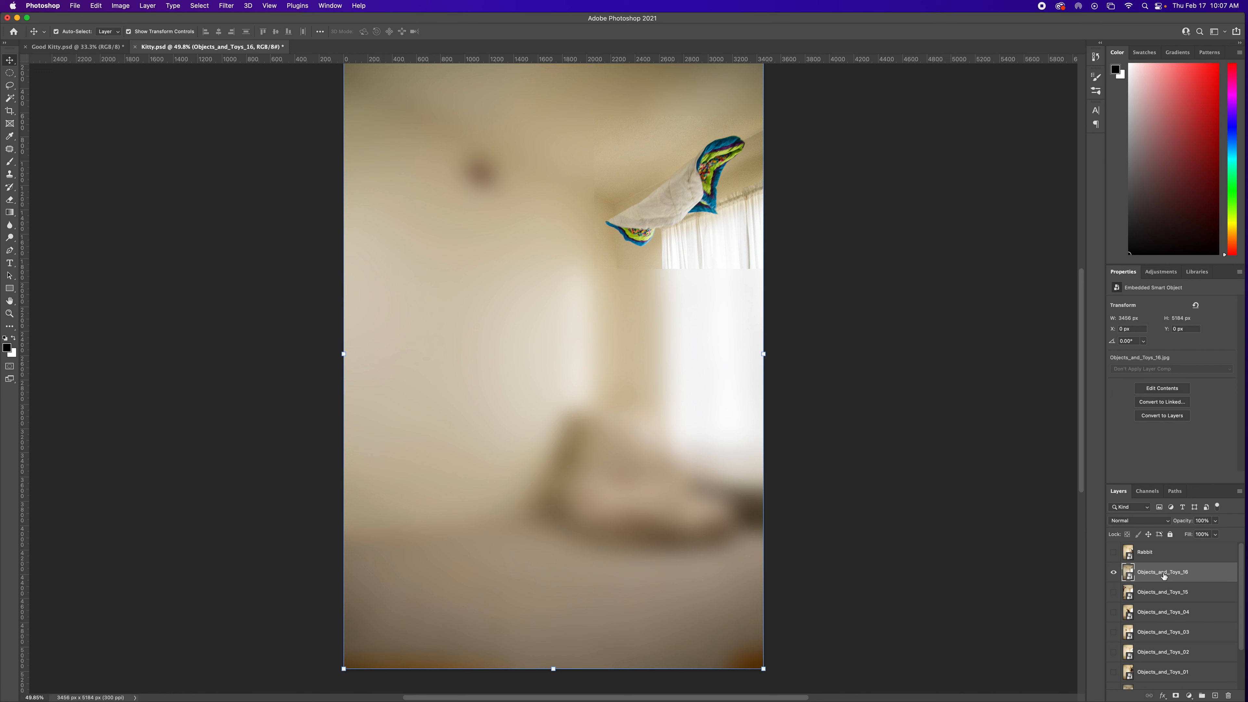
right_click(1164, 577)
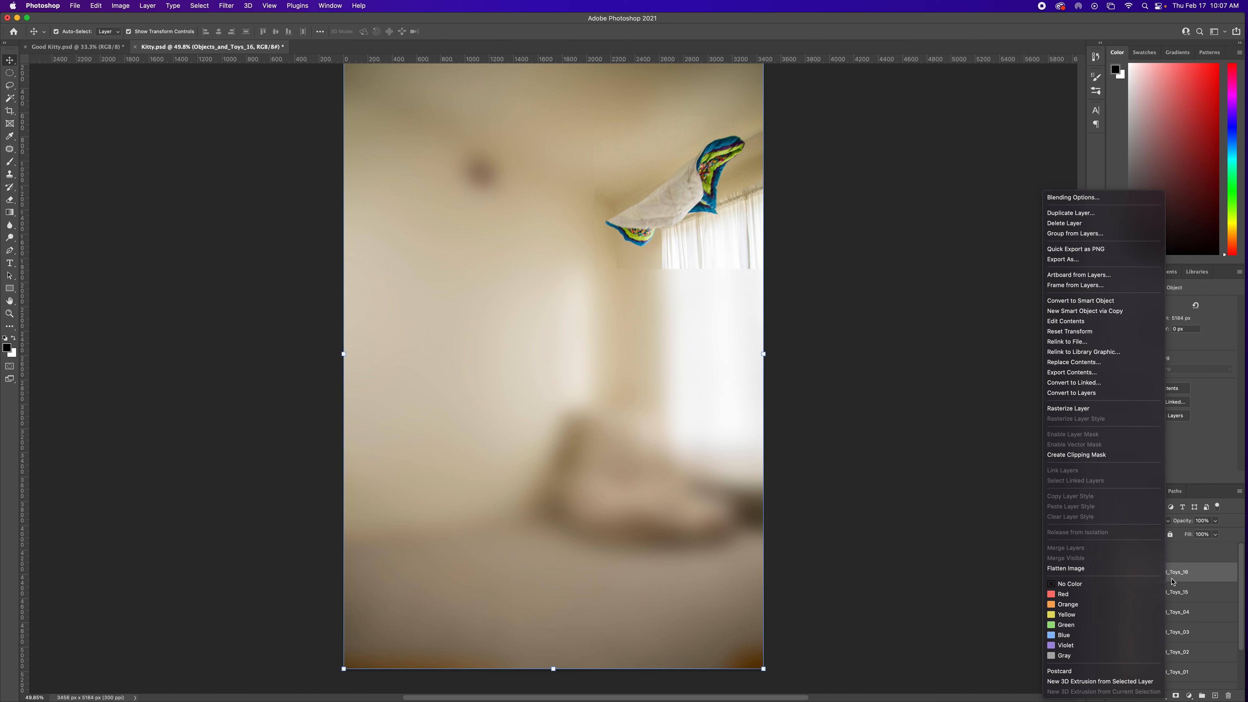
left_click(1171, 579)
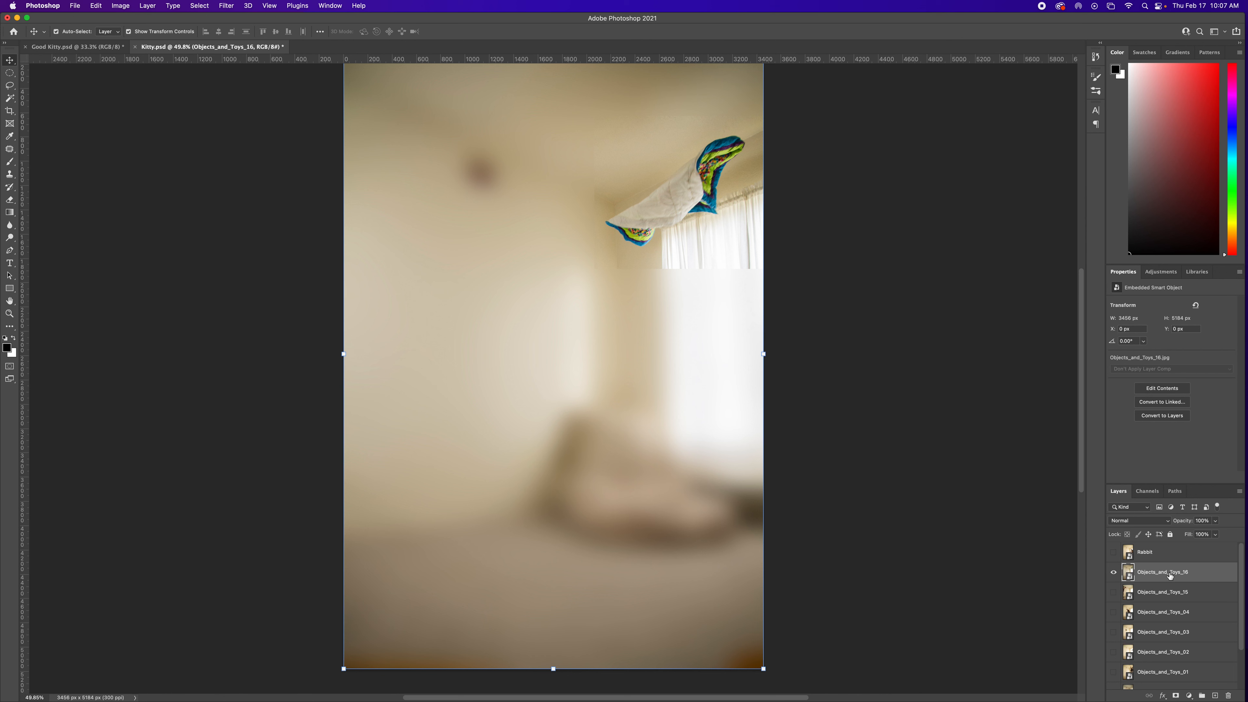
double_click(1162, 572)
type("Blanket")
key("Return")
Step: Show only the Objects_and_Toys_15 layer and rename it Uke
left_click(1113, 586, "alt")
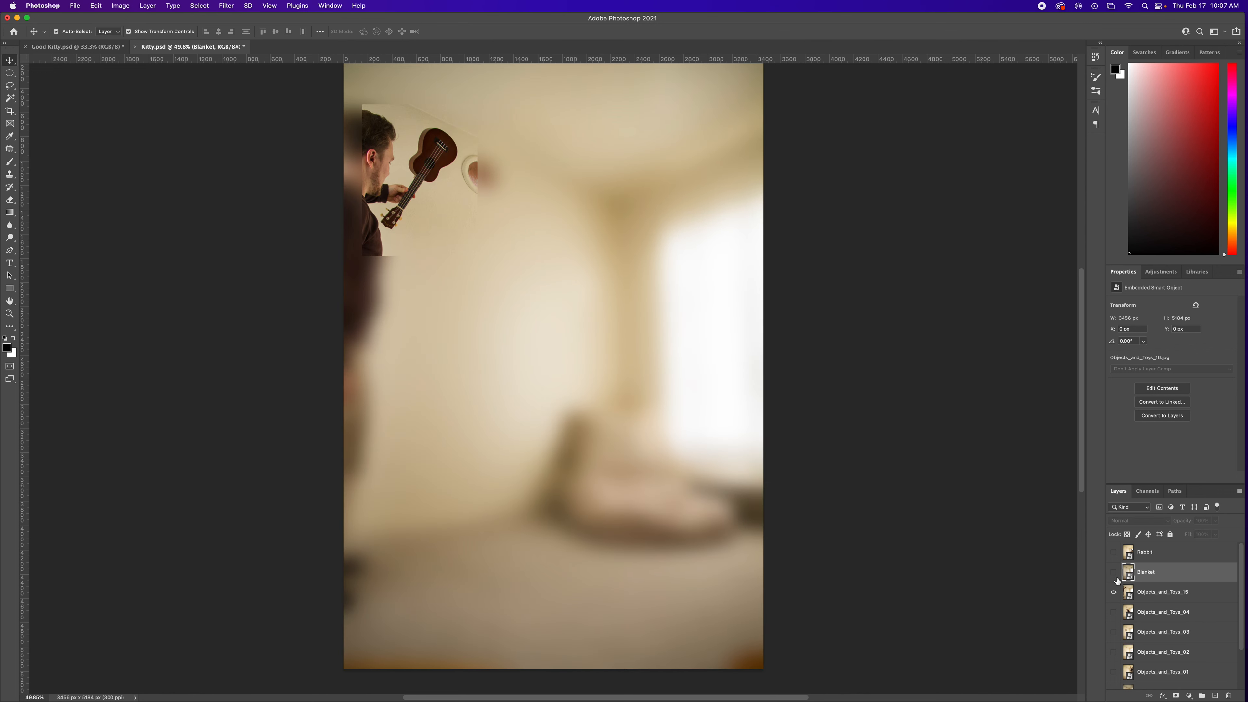
double_click(1153, 592)
type("Uke")
key("Return")
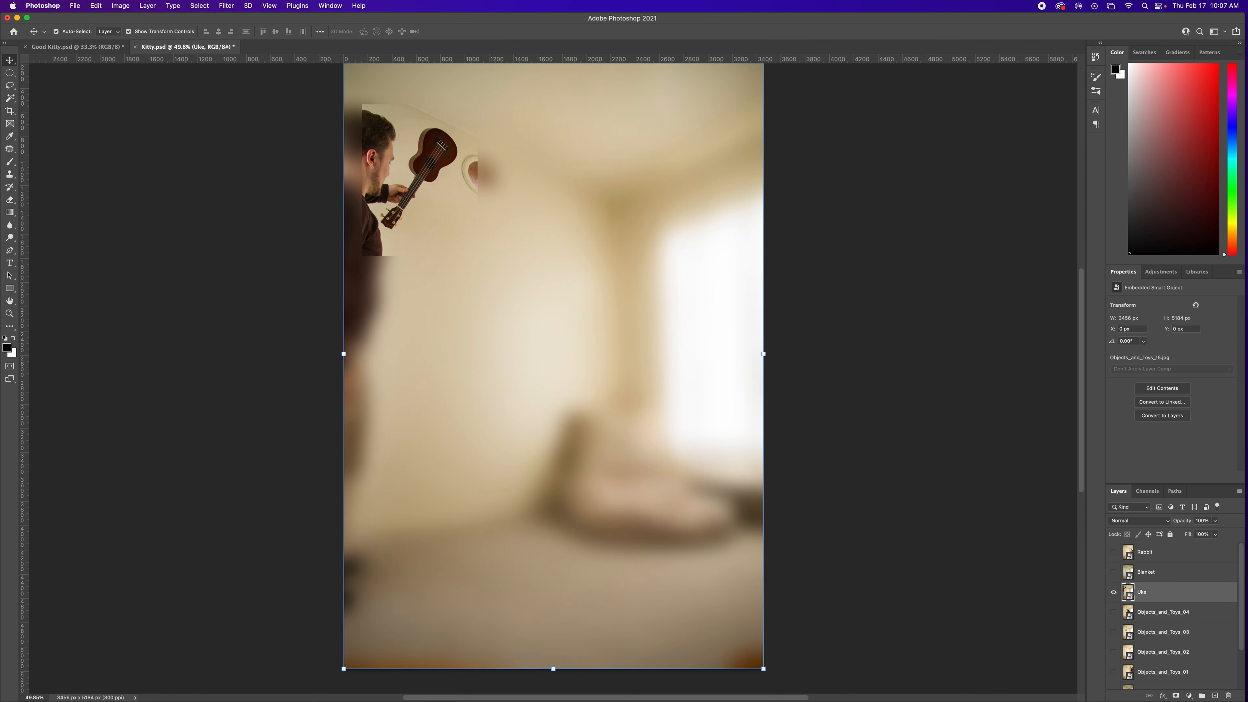
Step: Hide the Uke layer, show Objects_and_Toys_04, and rename that layer Truck
double_click(1160, 612)
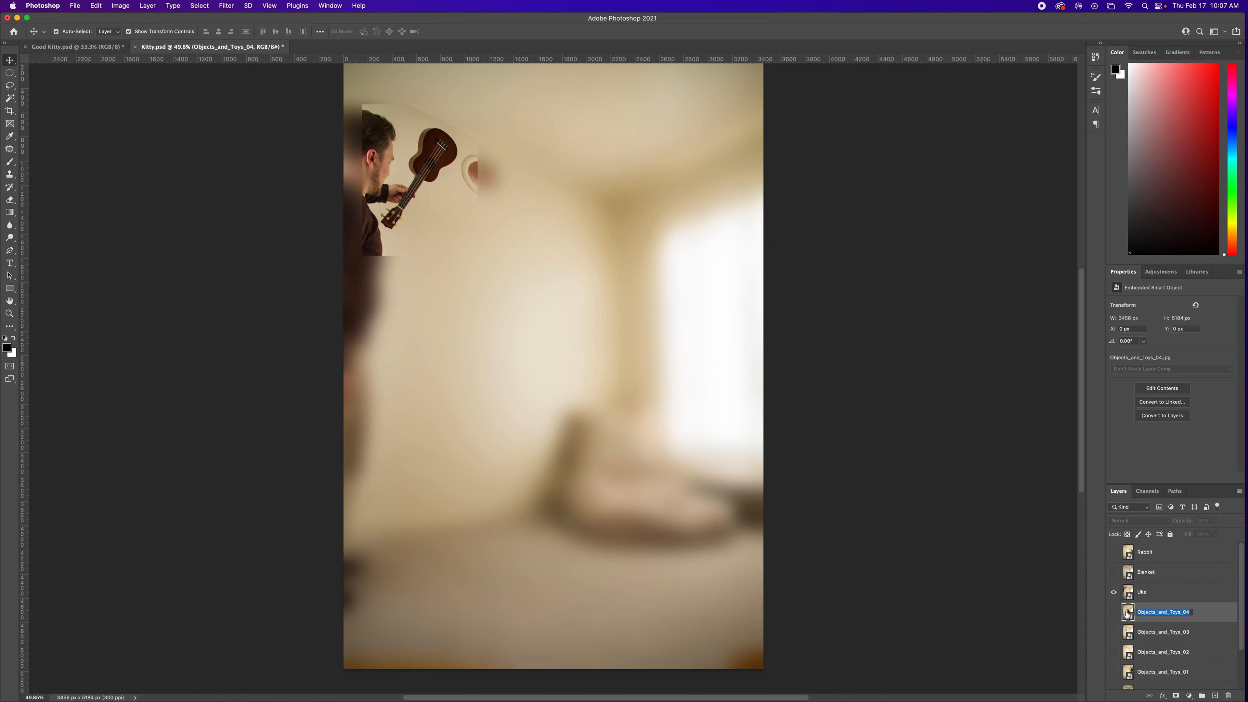
left_click(1113, 592)
left_click(1114, 611)
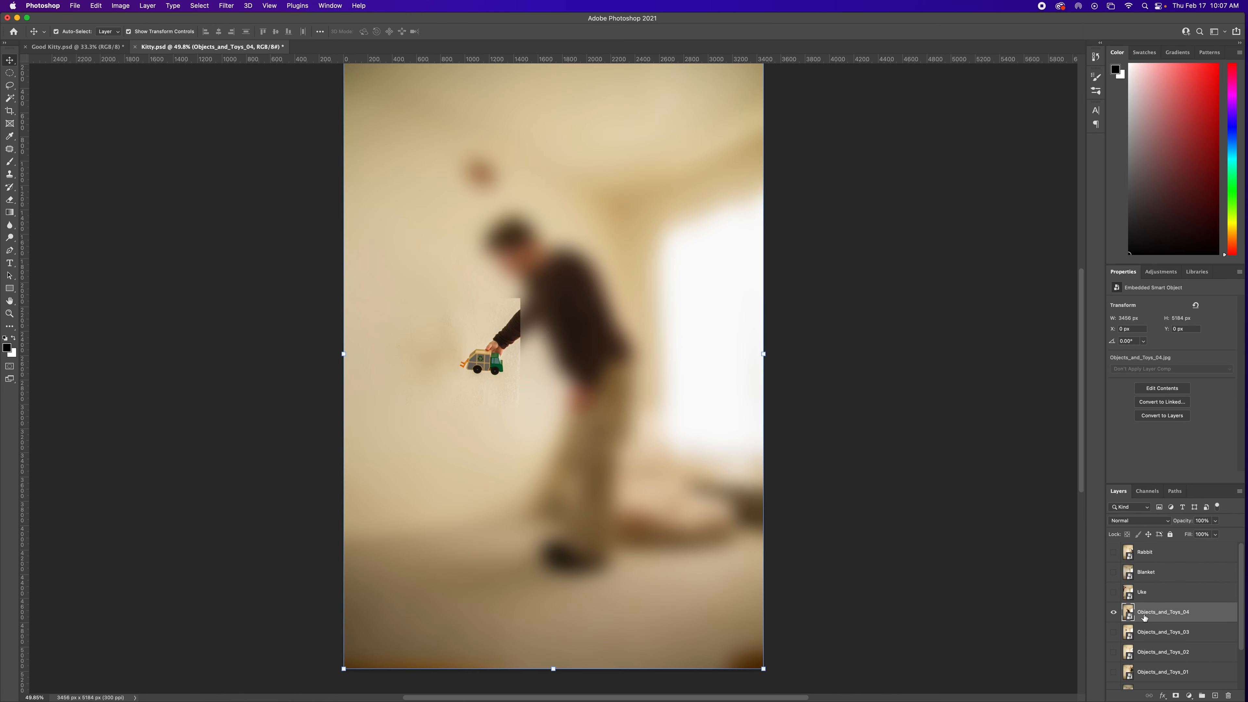
double_click(1160, 612)
type("Truck")
key("Return")
Step: Hide the Truck layer, show Objects_and_Toys_03, and rename that layer Picture
left_click(1113, 614)
left_click(1113, 632)
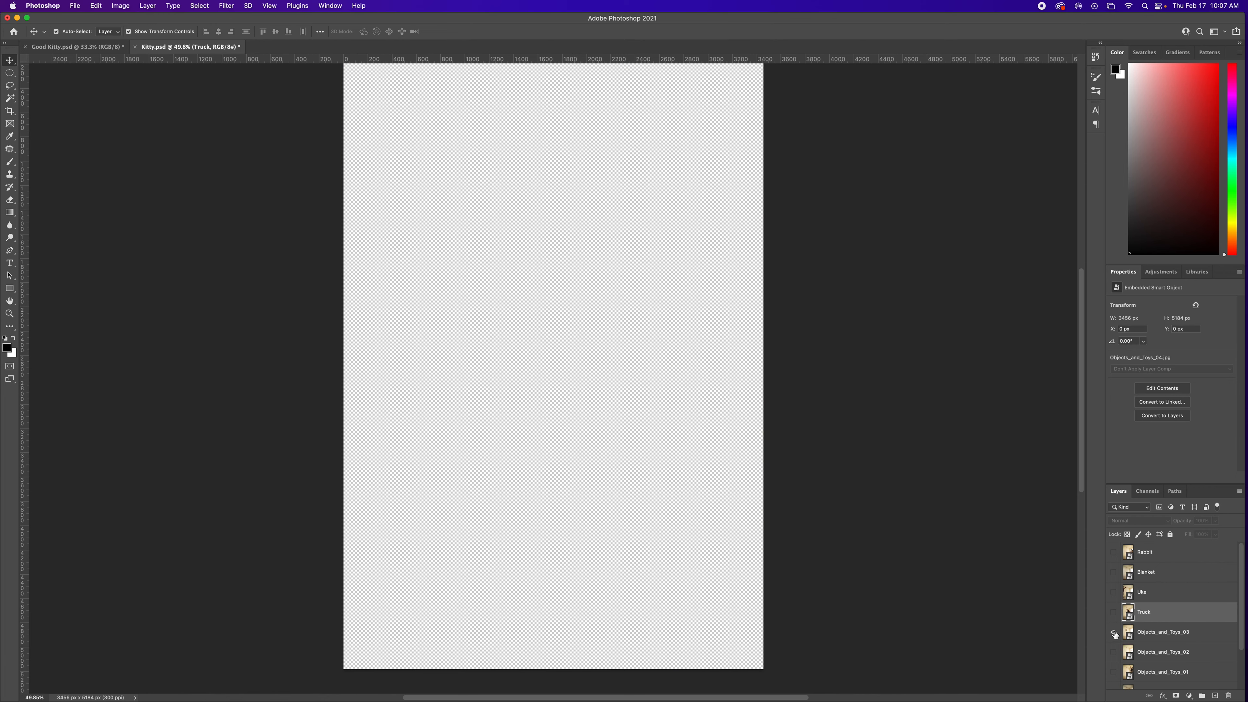
double_click(1156, 634)
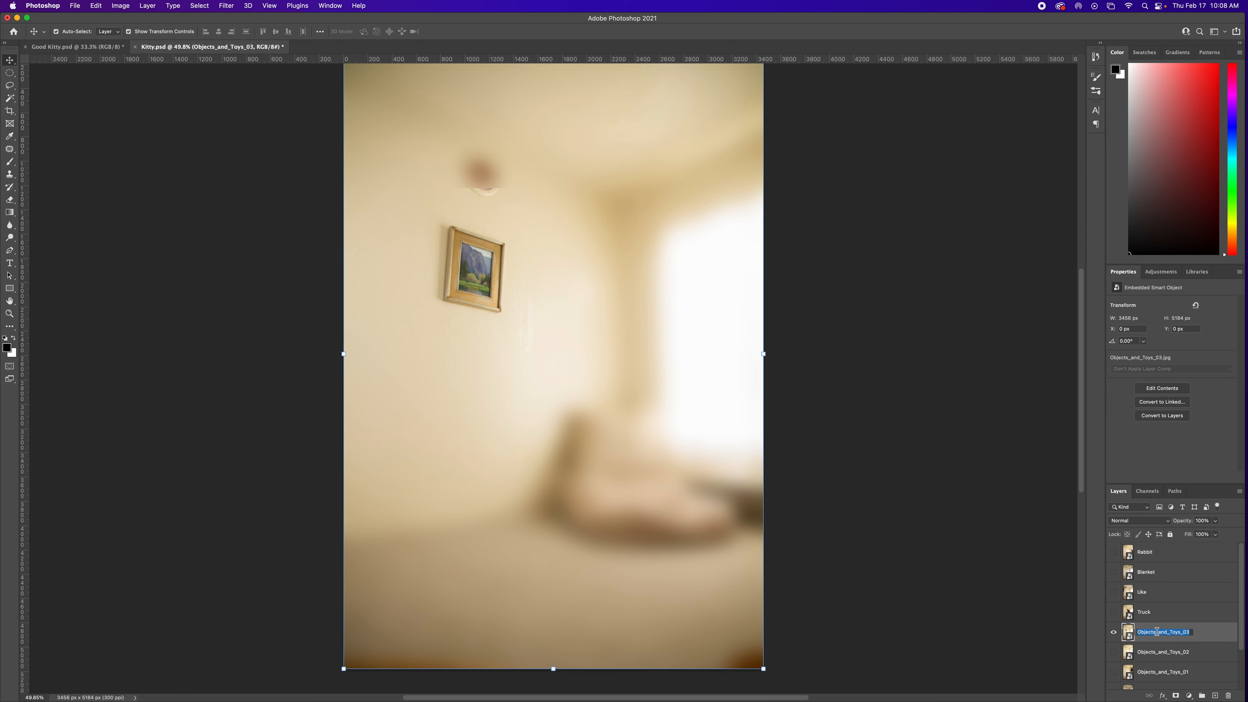
type("Picture")
key("Return")
Step: Hide the Picture layer, show Objects_and_Toys_02, and rename that layer Plane
left_click(1113, 633)
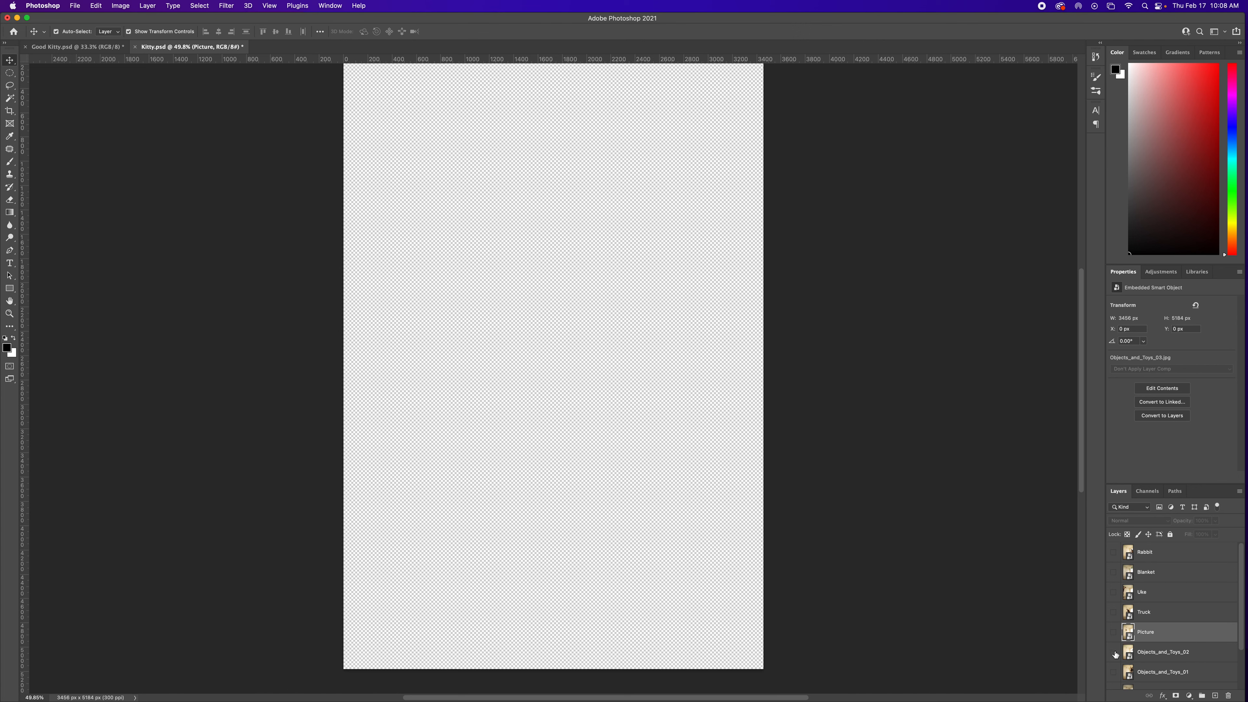
left_click(1113, 651)
double_click(1162, 652)
type("Plane")
key("Return")
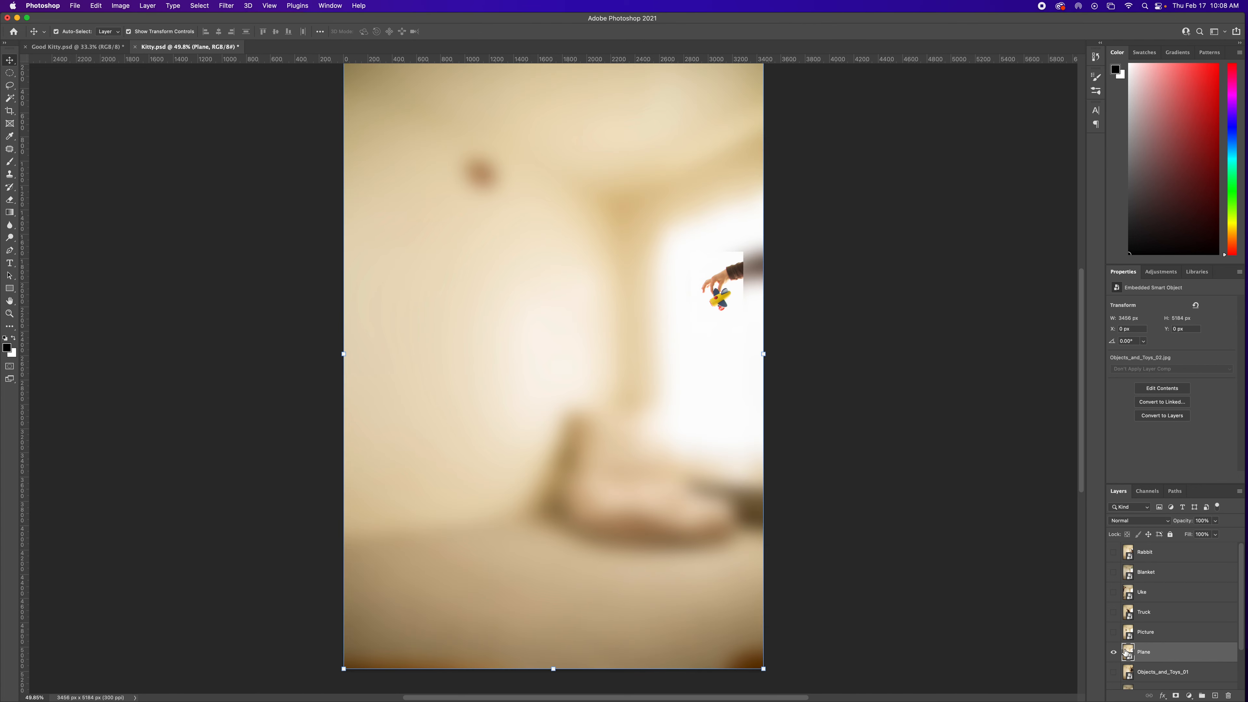
Step: Hide the Plane layer, show Objects_and_Toys_01, and rename that layer Roo
left_click(1113, 652)
left_click(1114, 672)
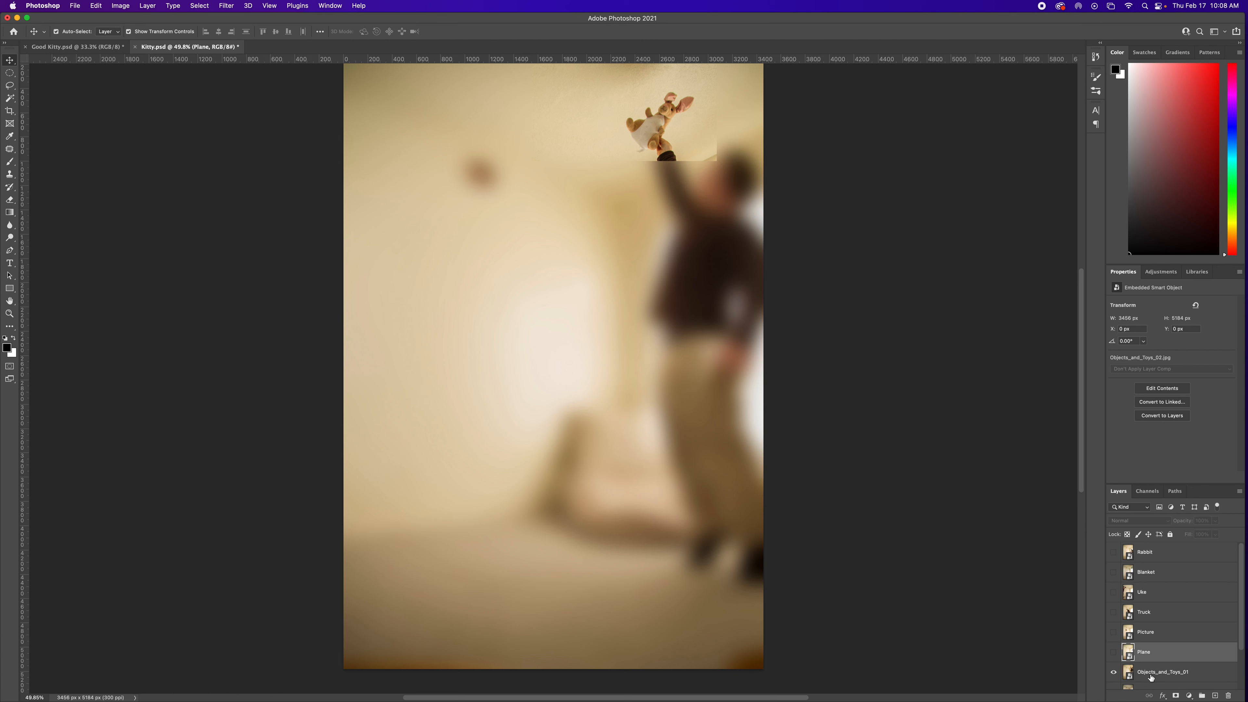
double_click(1160, 671)
type("Roo")
key("Return")
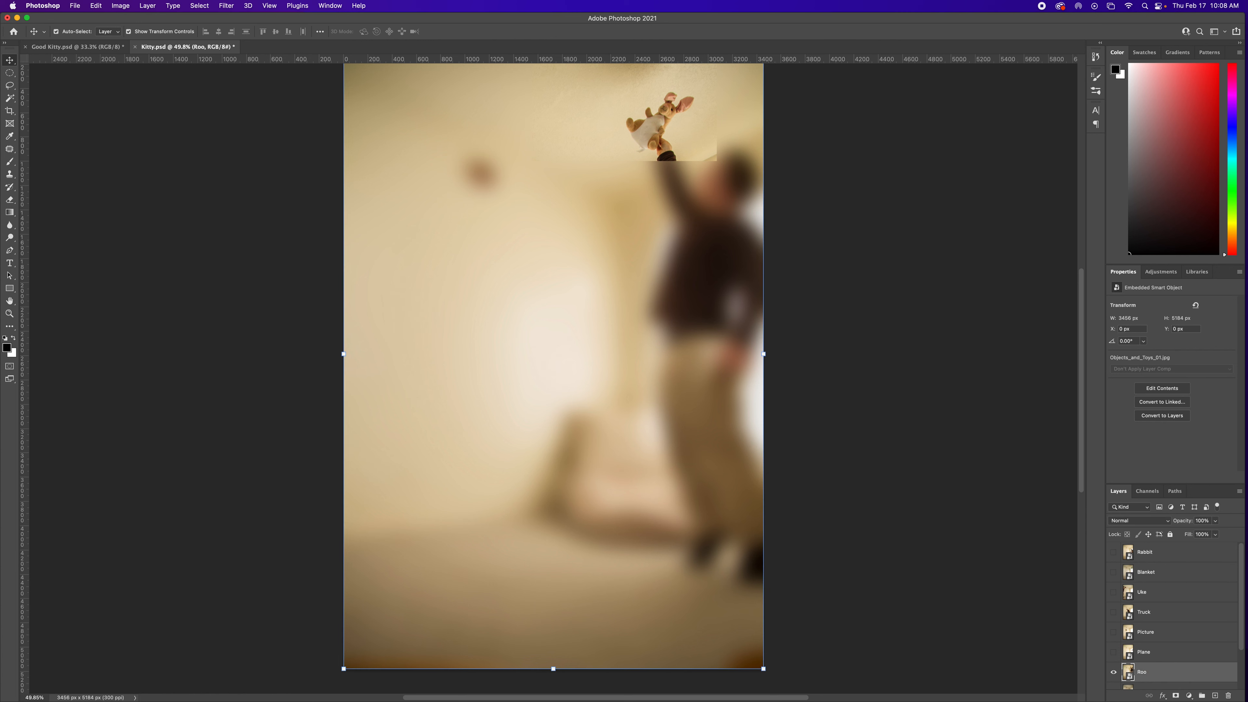
Step: Group the toy layers from Rabbit through Roo and name the group Toys
left_click_drag(1240, 611, 1241, 651)
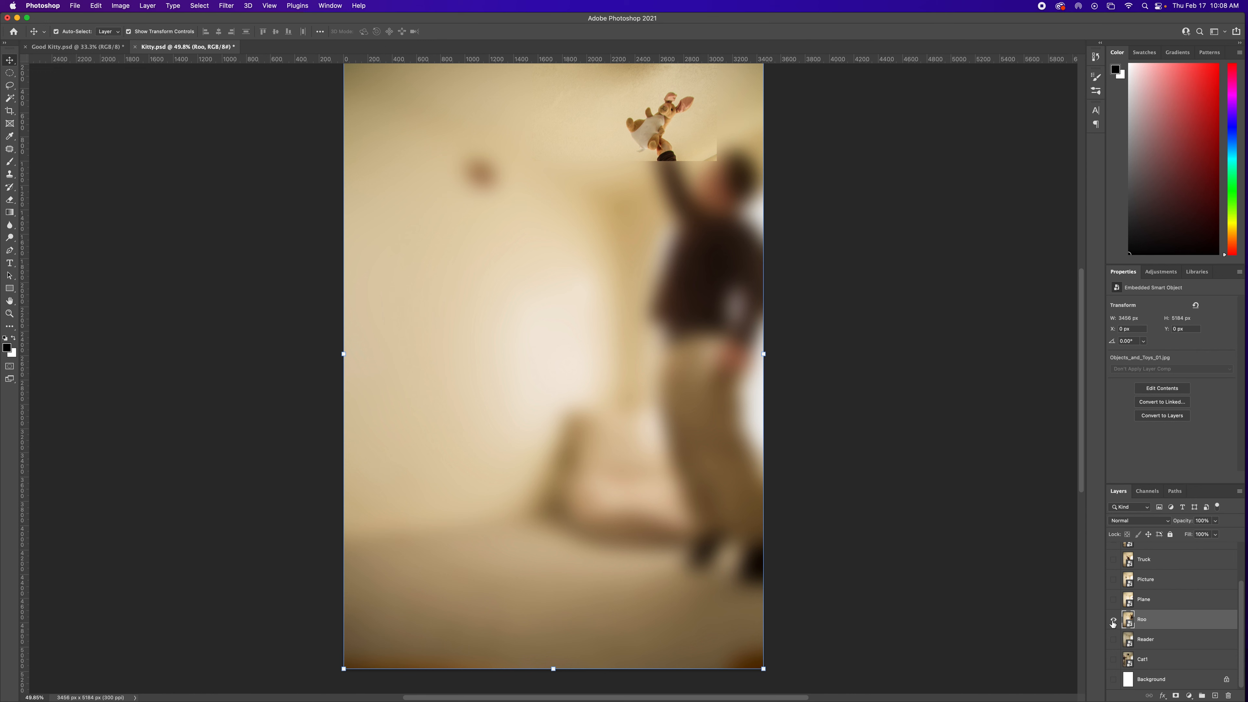
scroll(1150, 628, "up", 3)
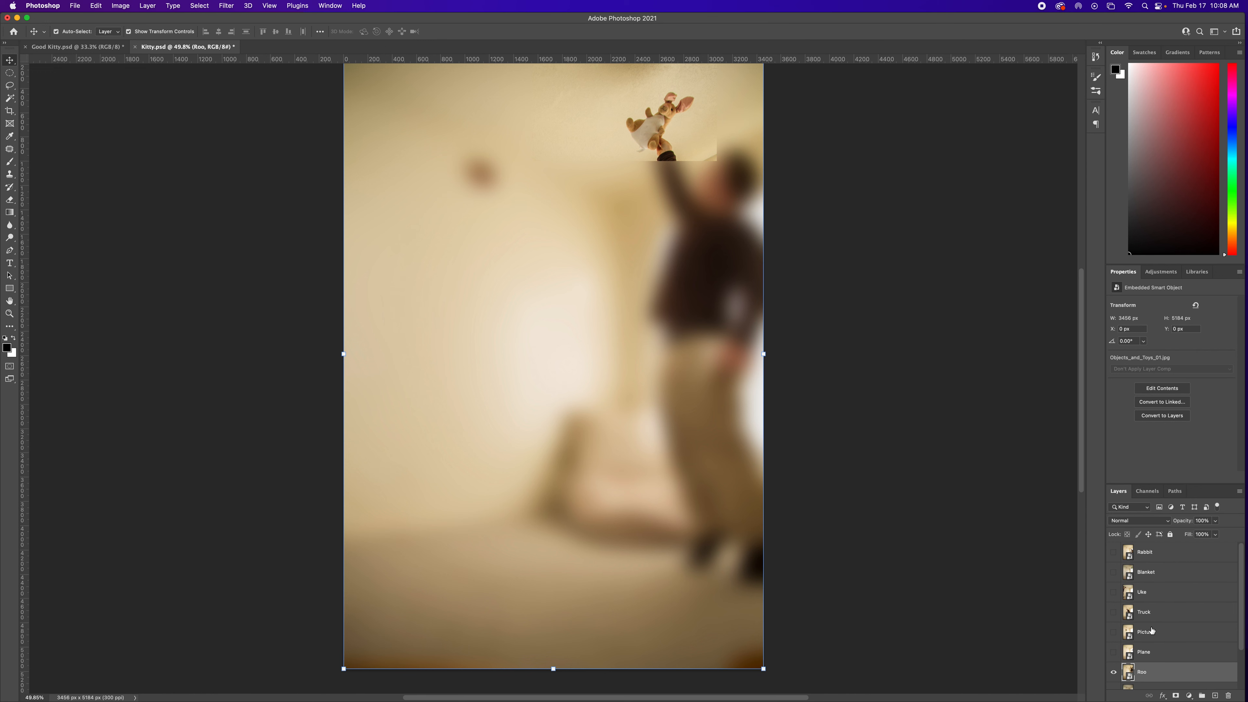
left_click(1163, 553)
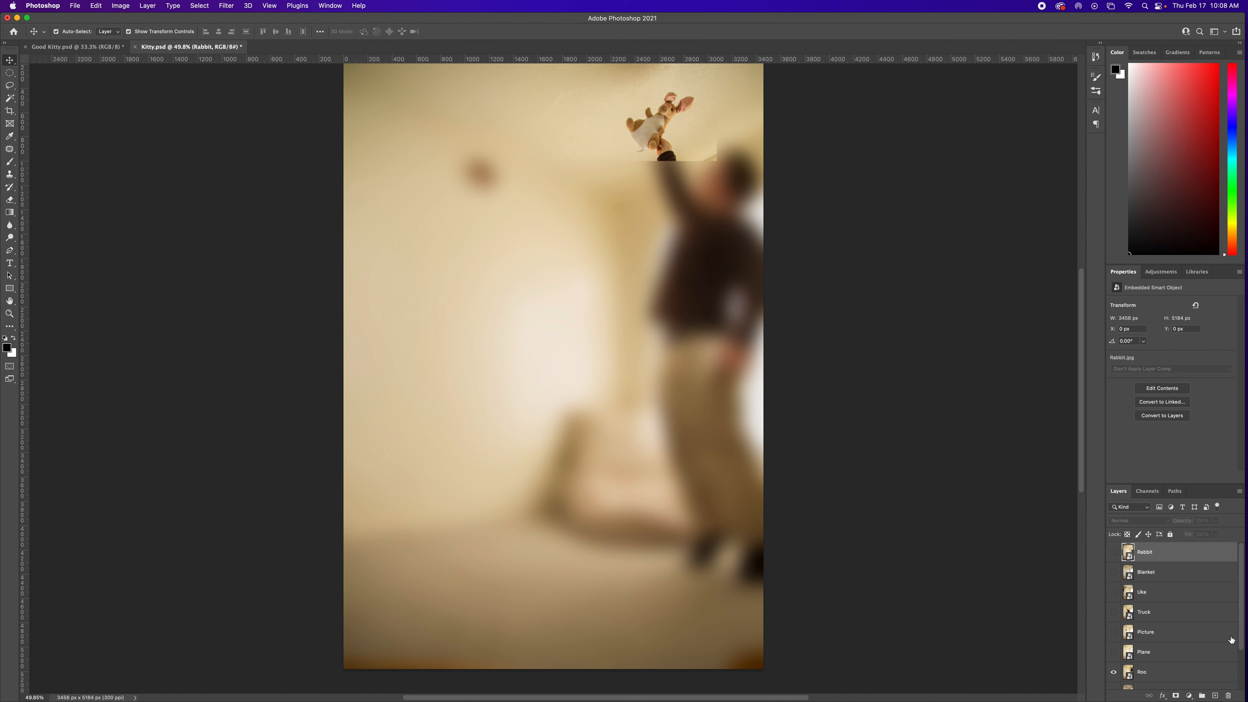
left_click(1172, 672, "shift")
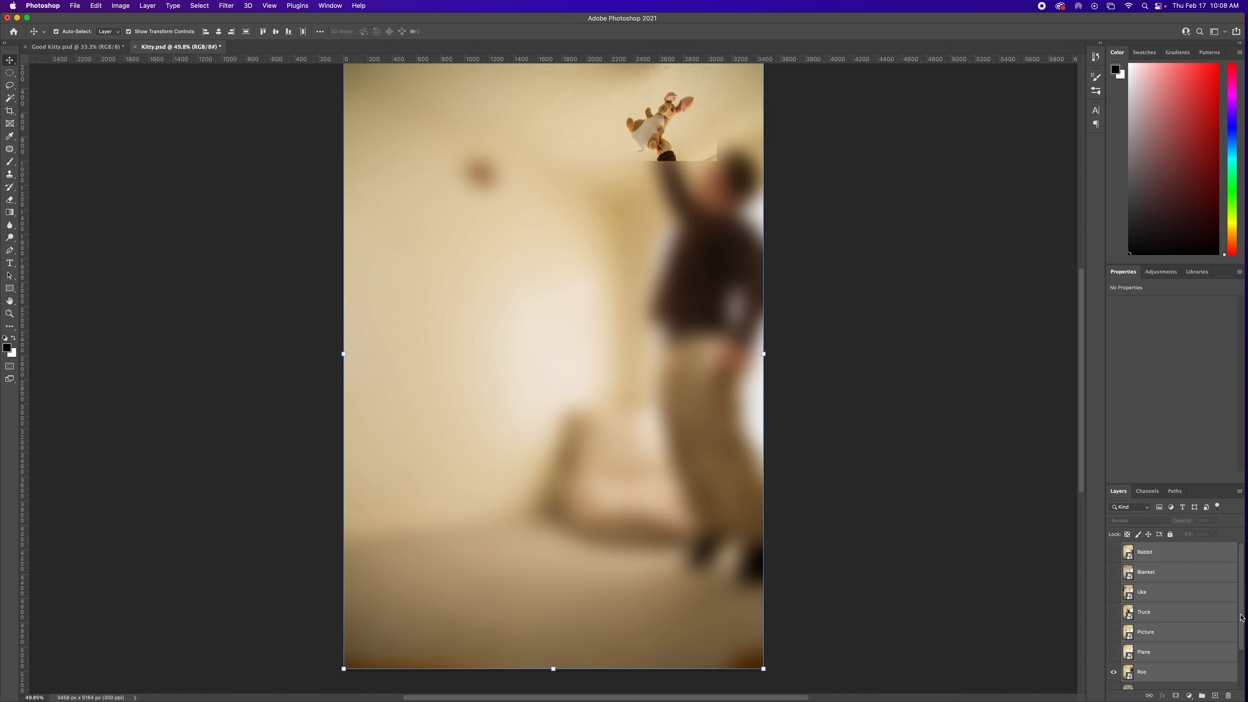
scroll(1240, 622, "down", 3)
scroll(1240, 654, "up", 3)
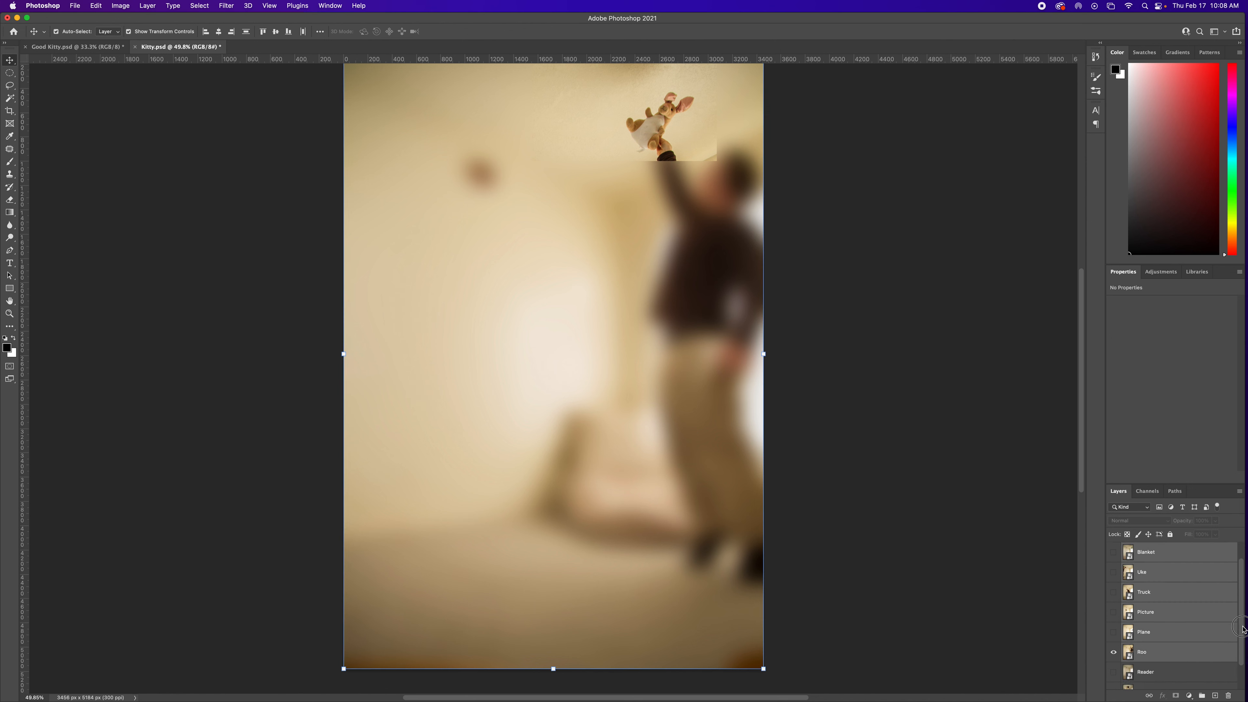
scroll(1243, 593, "down", 3)
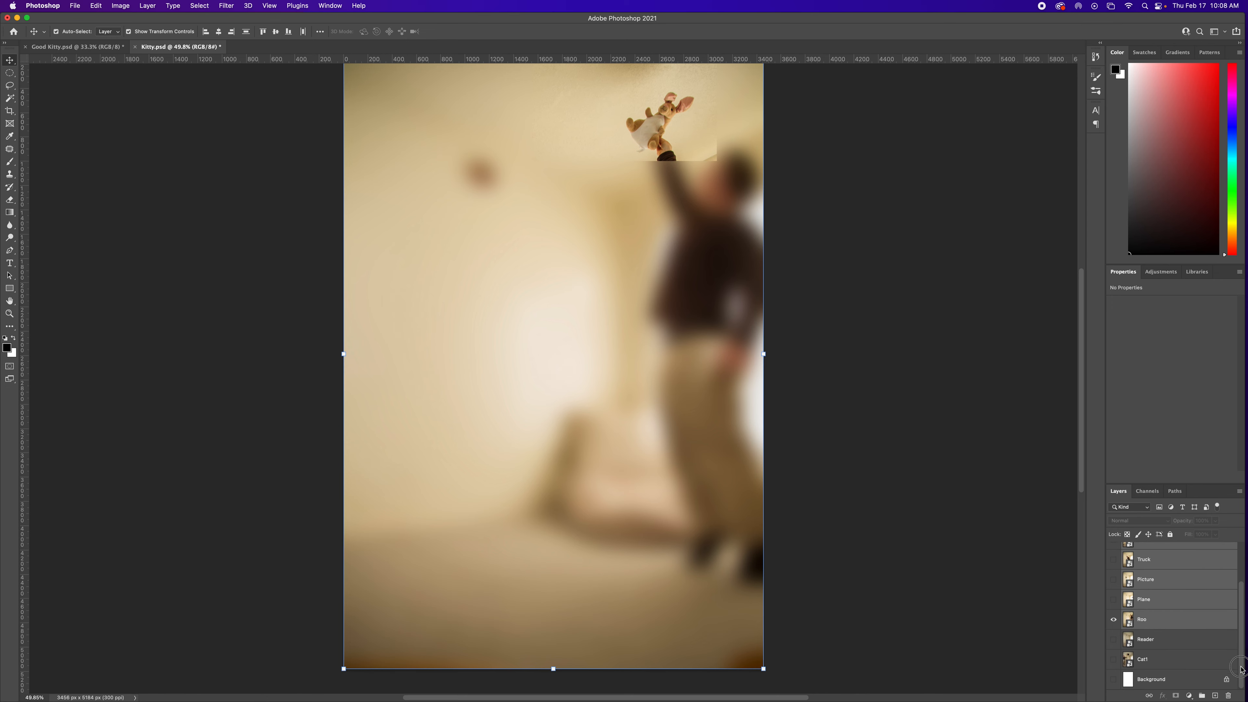
left_click(1163, 618, "shift")
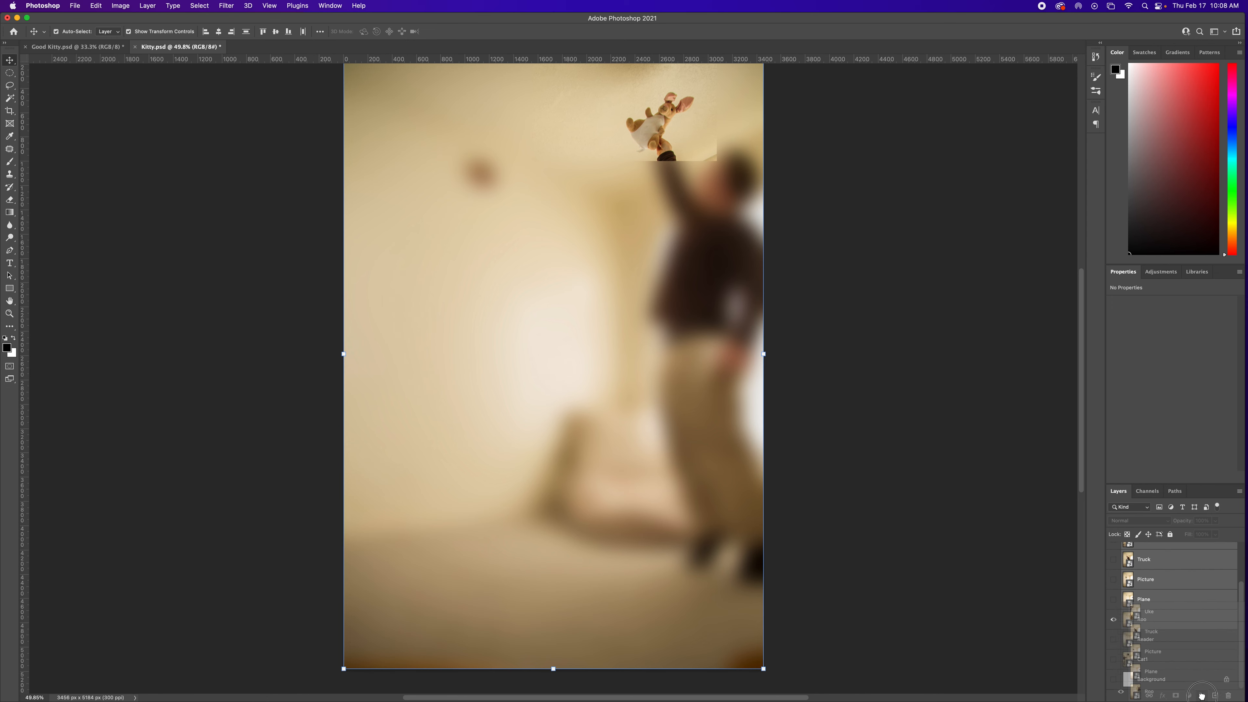
key("super+g")
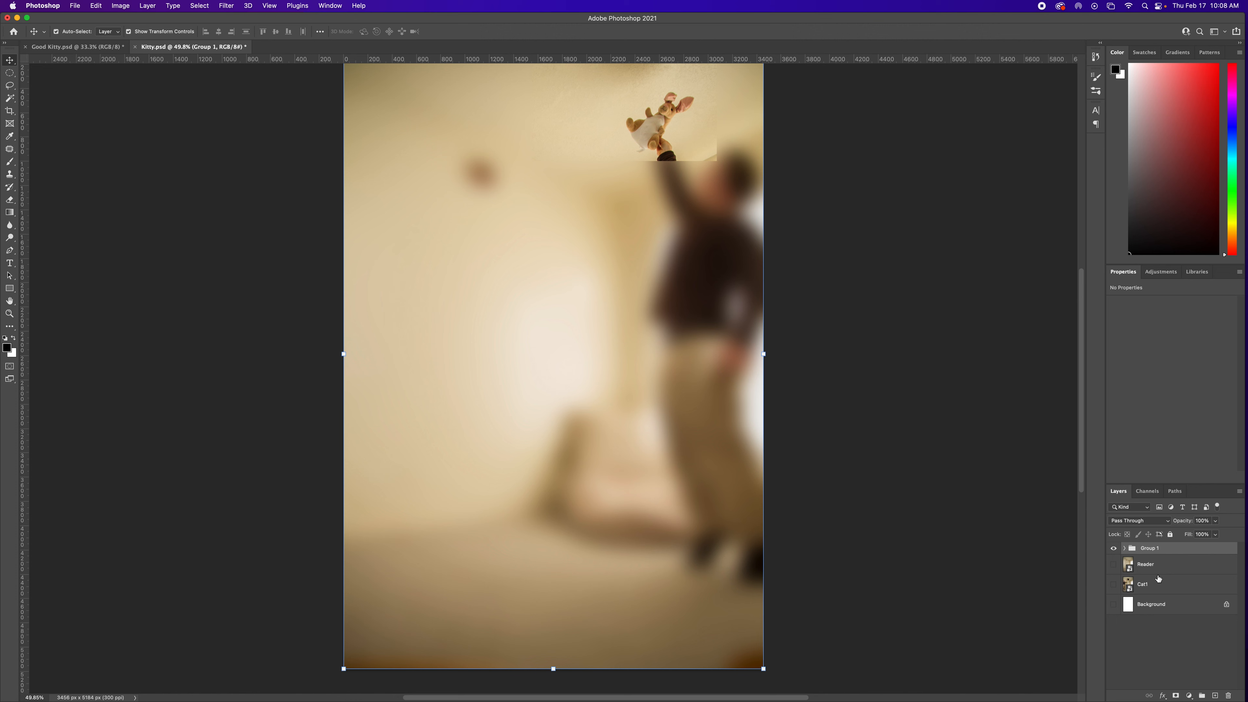
double_click(1152, 549)
type("Toys")
key("Return")
Step: Put the Reader layer into a new group named Reader and collapse the group
left_click_drag(1161, 568, 1201, 694)
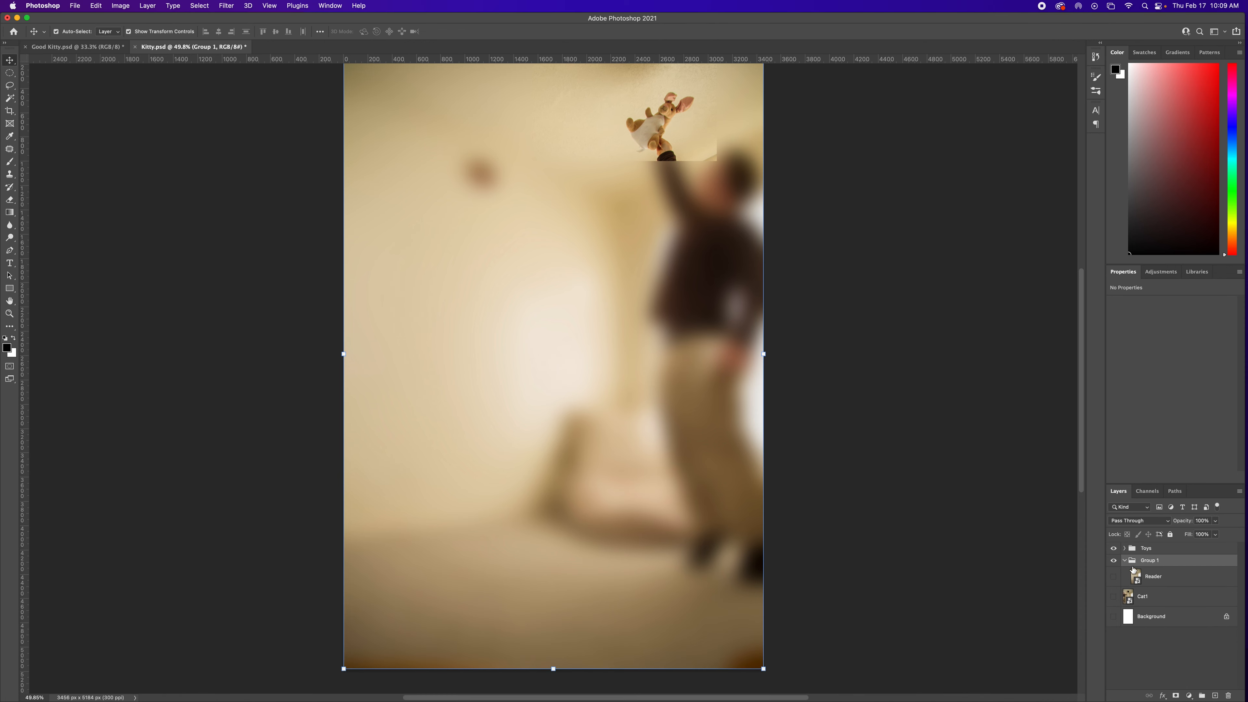
double_click(1150, 561)
type("Reader")
key("Return")
left_click(1125, 561)
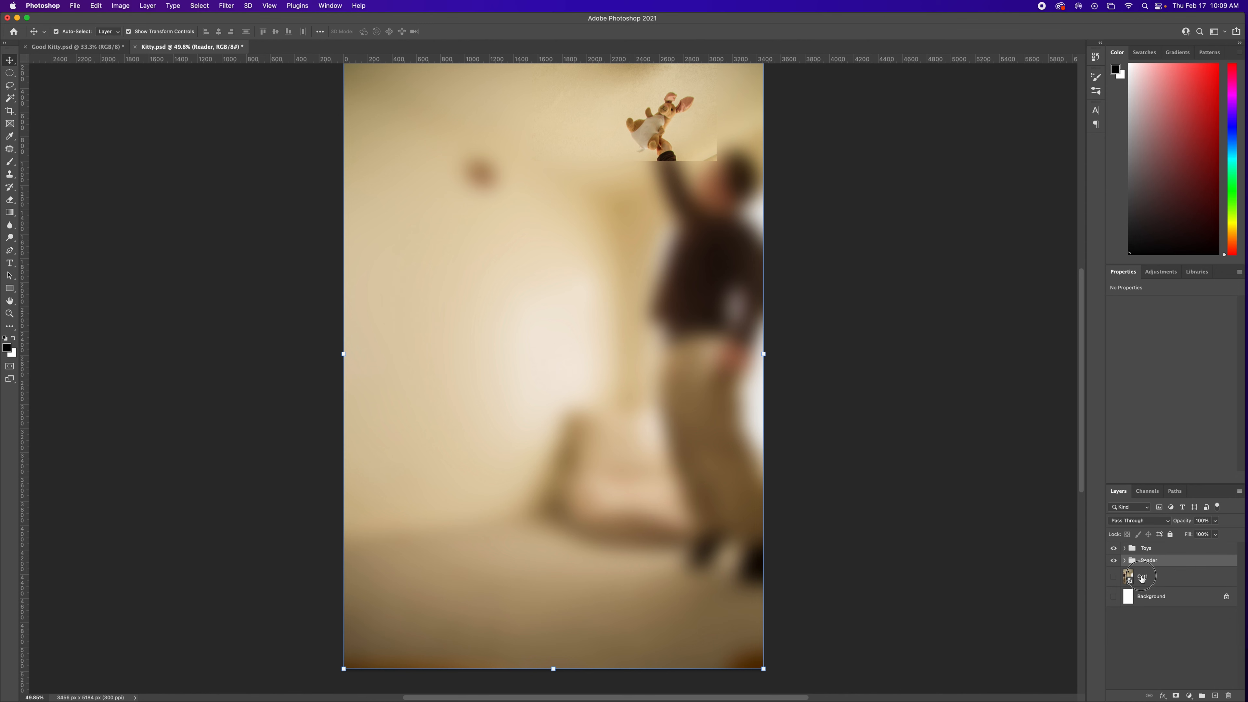
Step: Put the Cat1 layer into a new group named Cat and collapse the group
left_click(1140, 578)
left_click_drag(1140, 580, 1202, 695)
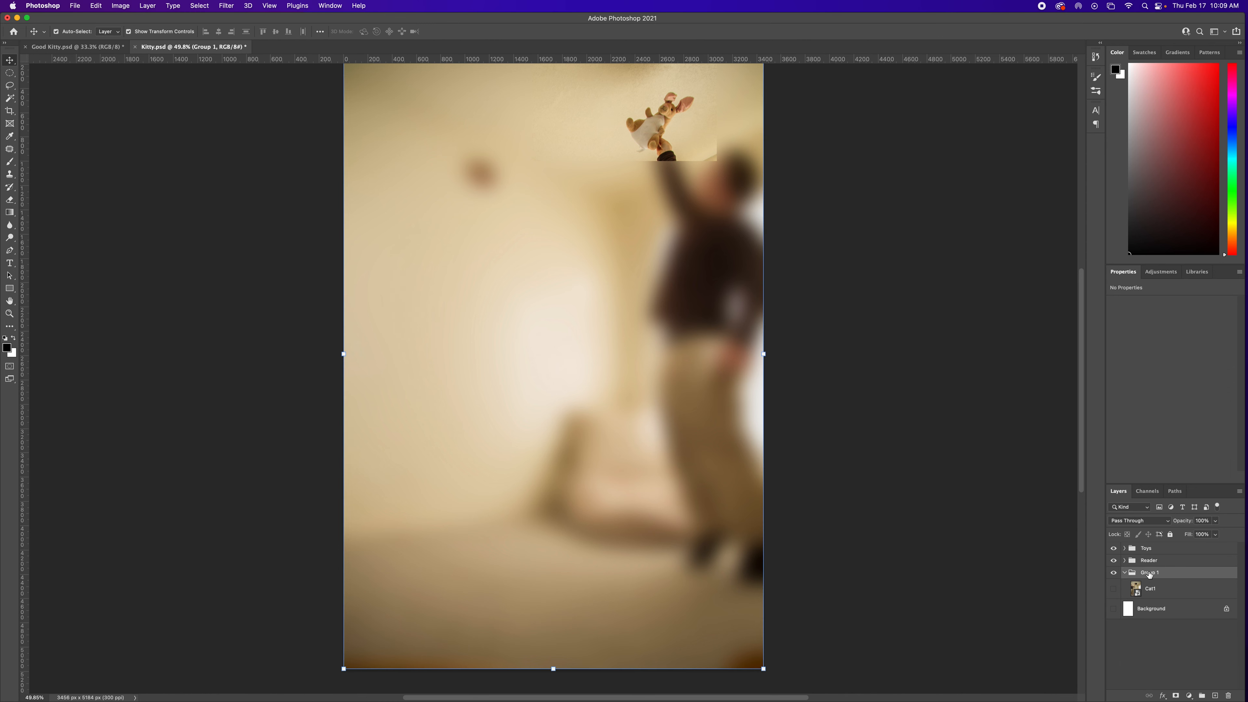
type("Cat")
key("Return")
left_click(1124, 573)
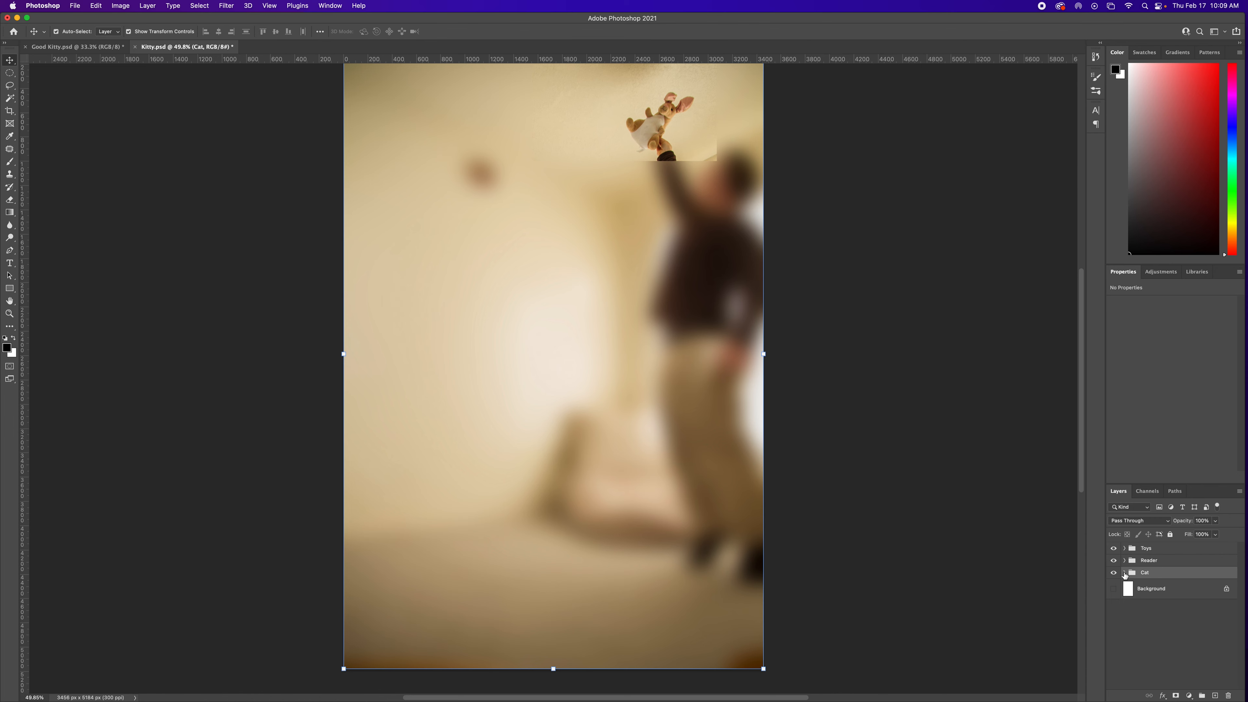
Step: Switch to Adobe Bridge and open the Toddler folder inside Chapter-7_Resources
left_click(113, 7)
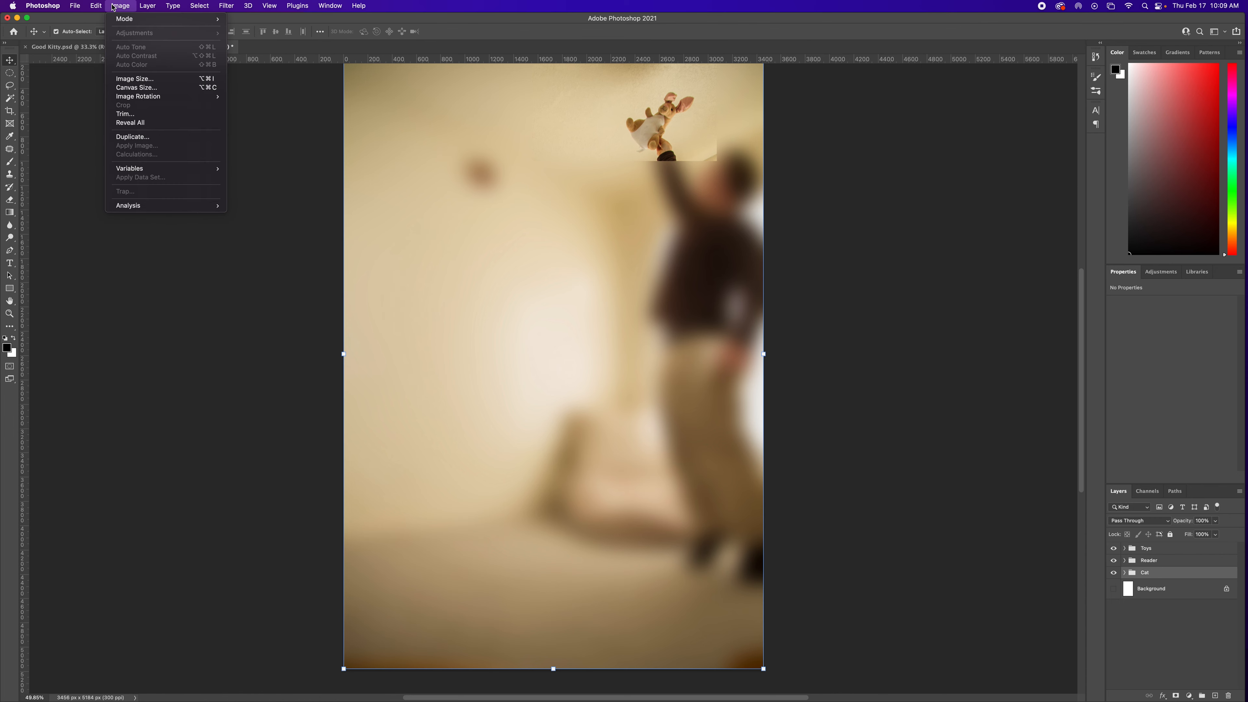
mouse_move(76, 7)
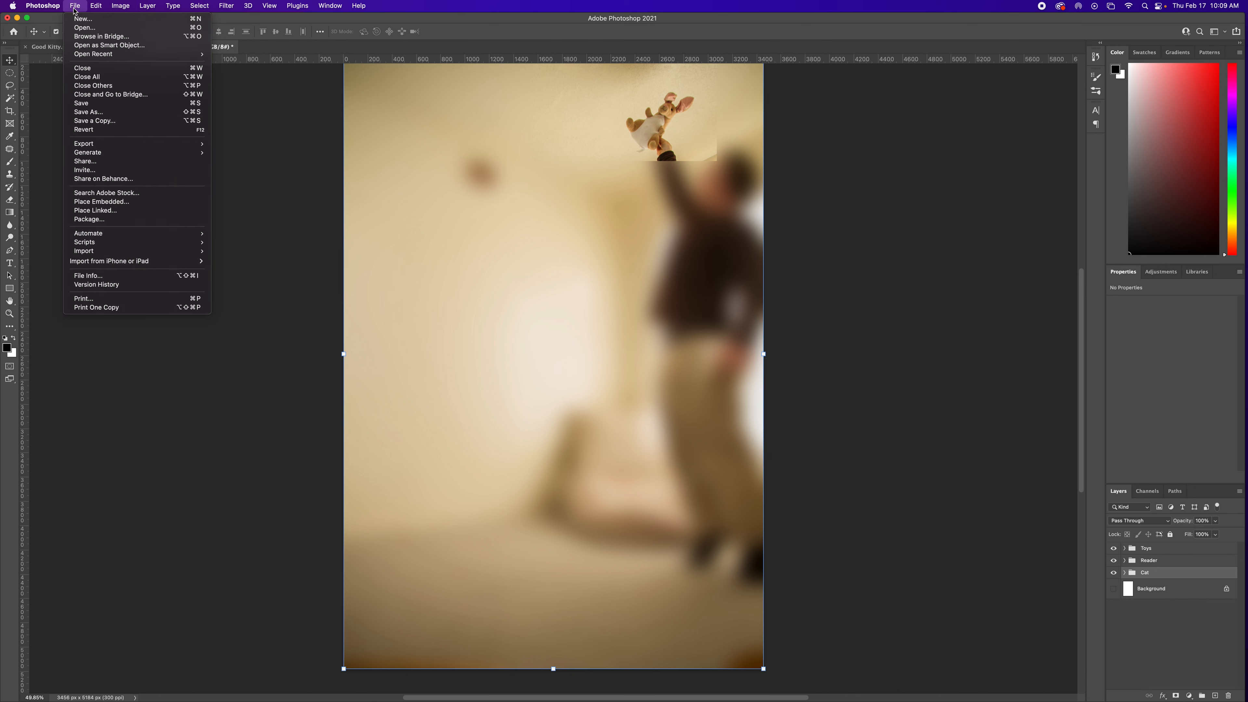
left_click(96, 39)
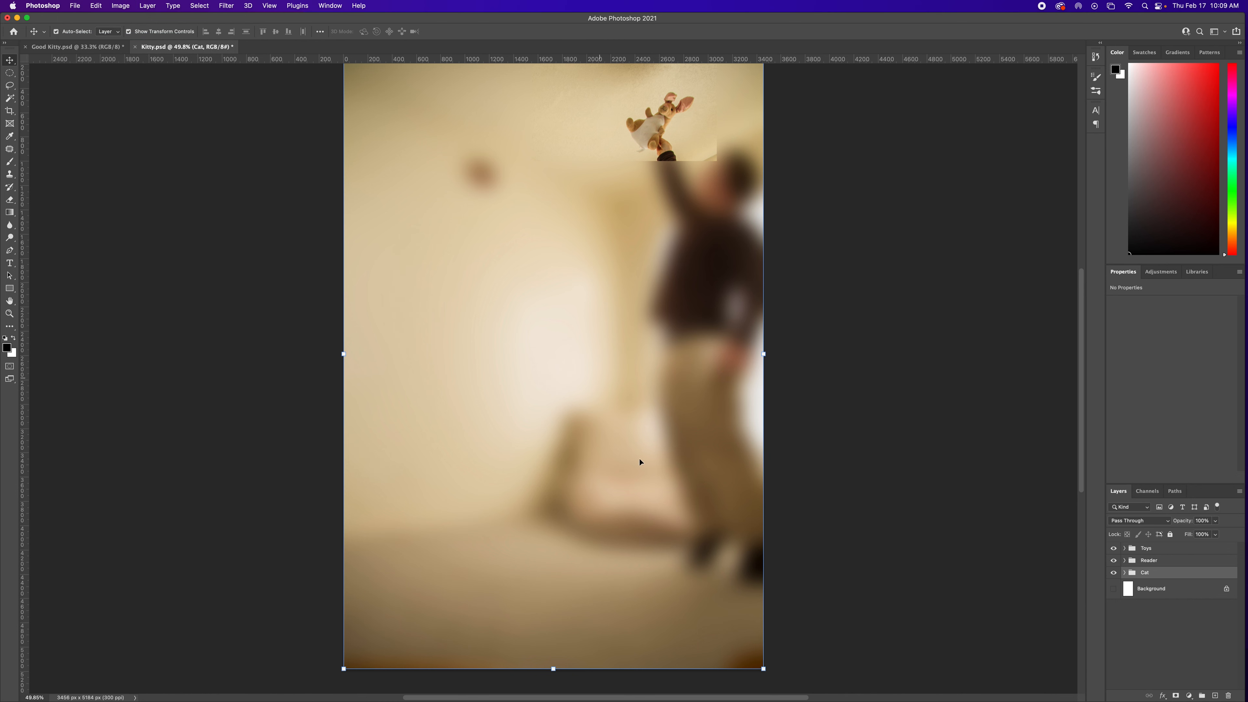
mouse_move(909, 701)
left_click(937, 685)
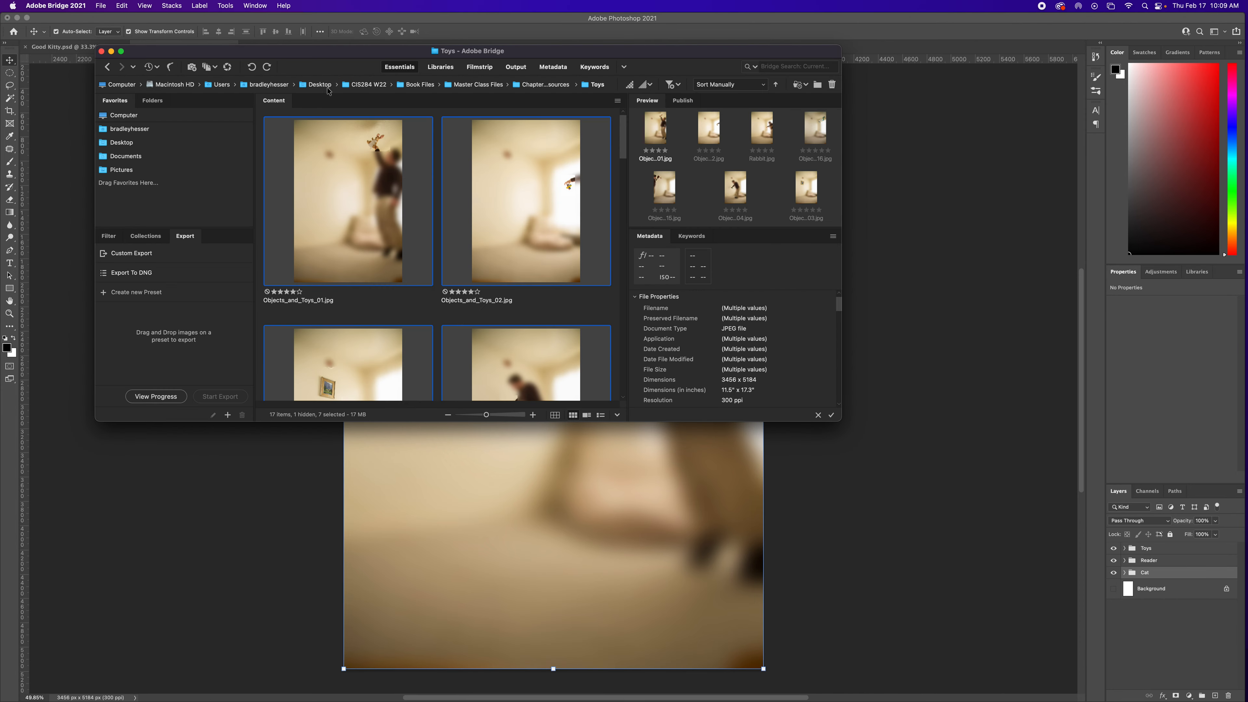
left_click(537, 86)
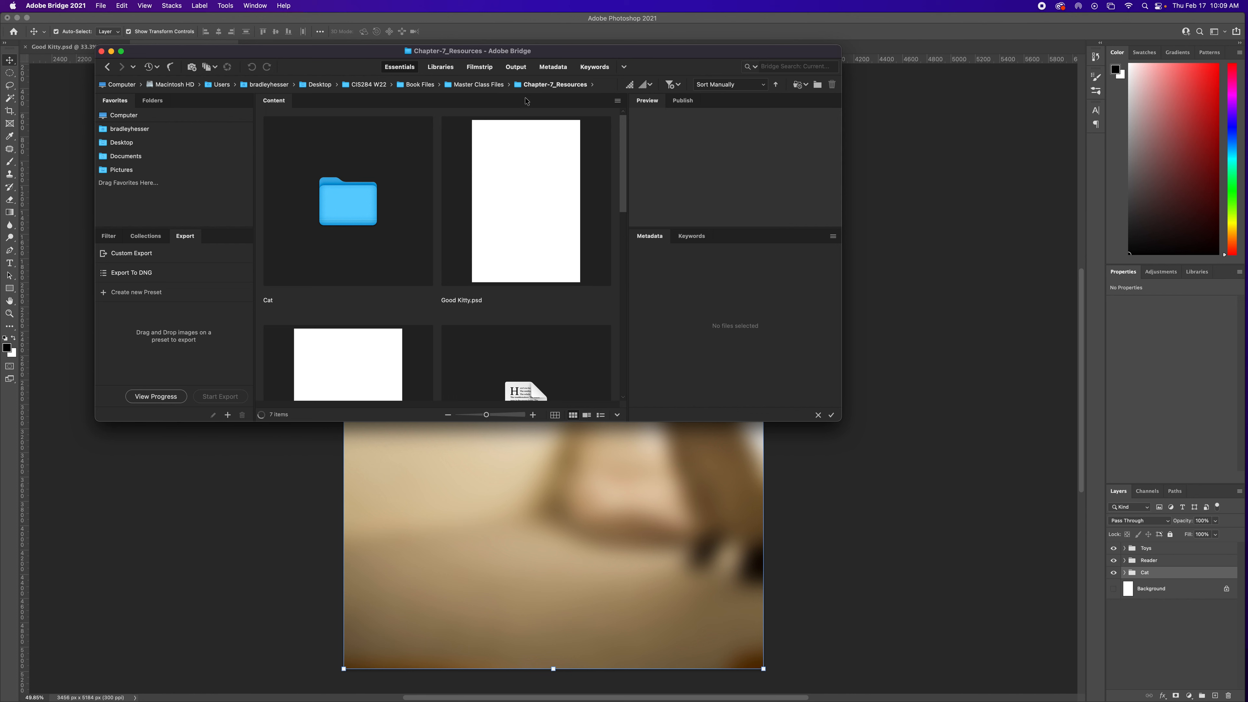
left_click_drag(626, 181, 621, 302)
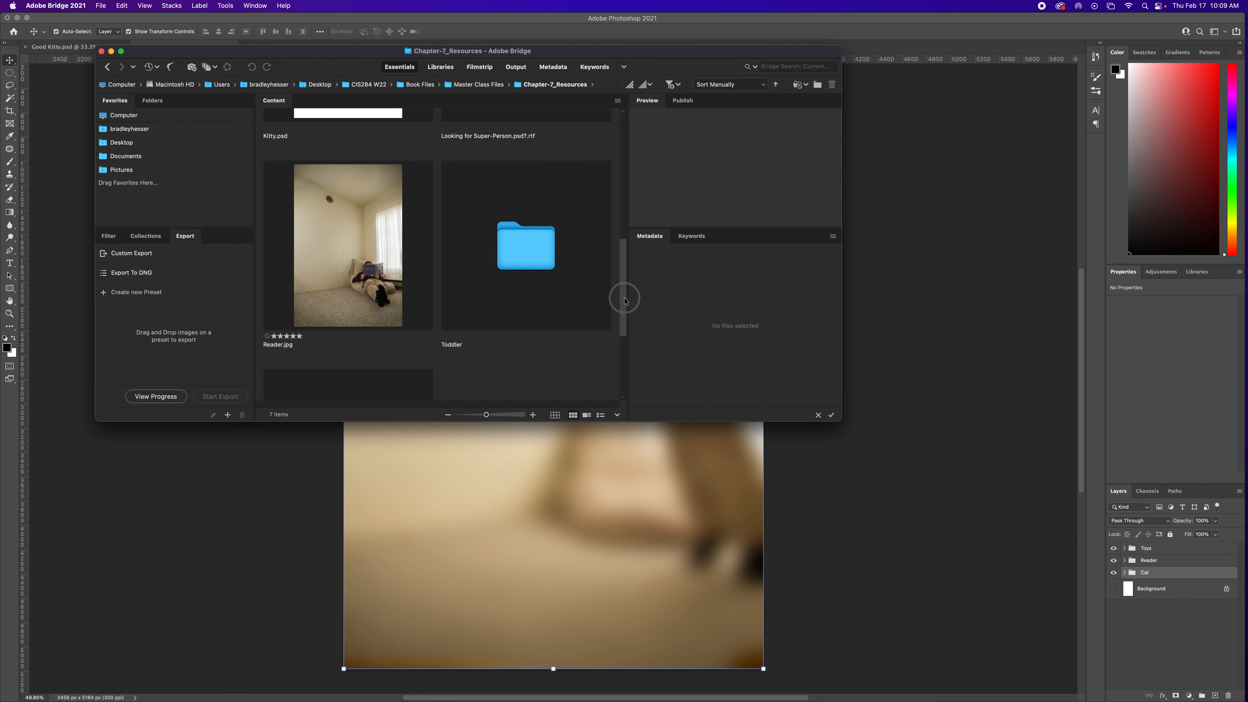
double_click(537, 263)
Step: Place Toddler.jpg from Bridge into the Kitty.psd document in Photoshop and commit the placement above the Cat group
left_click(361, 239)
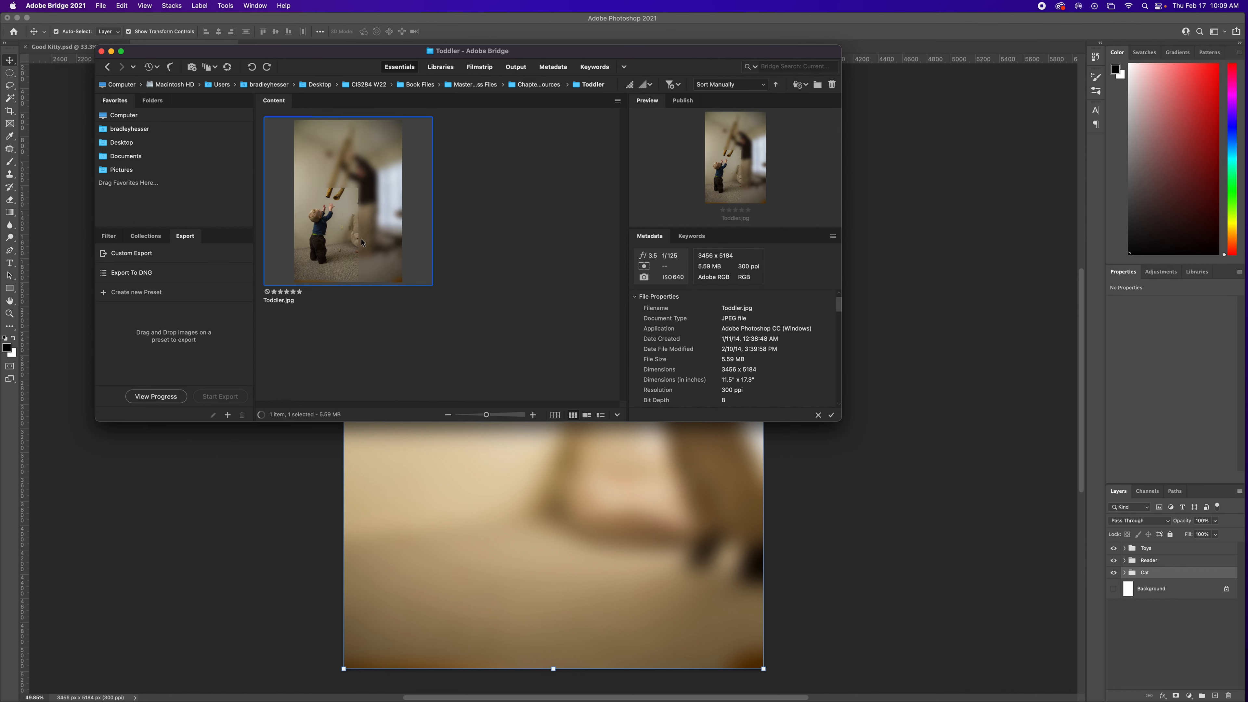
right_click(361, 239)
mouse_move(476, 381)
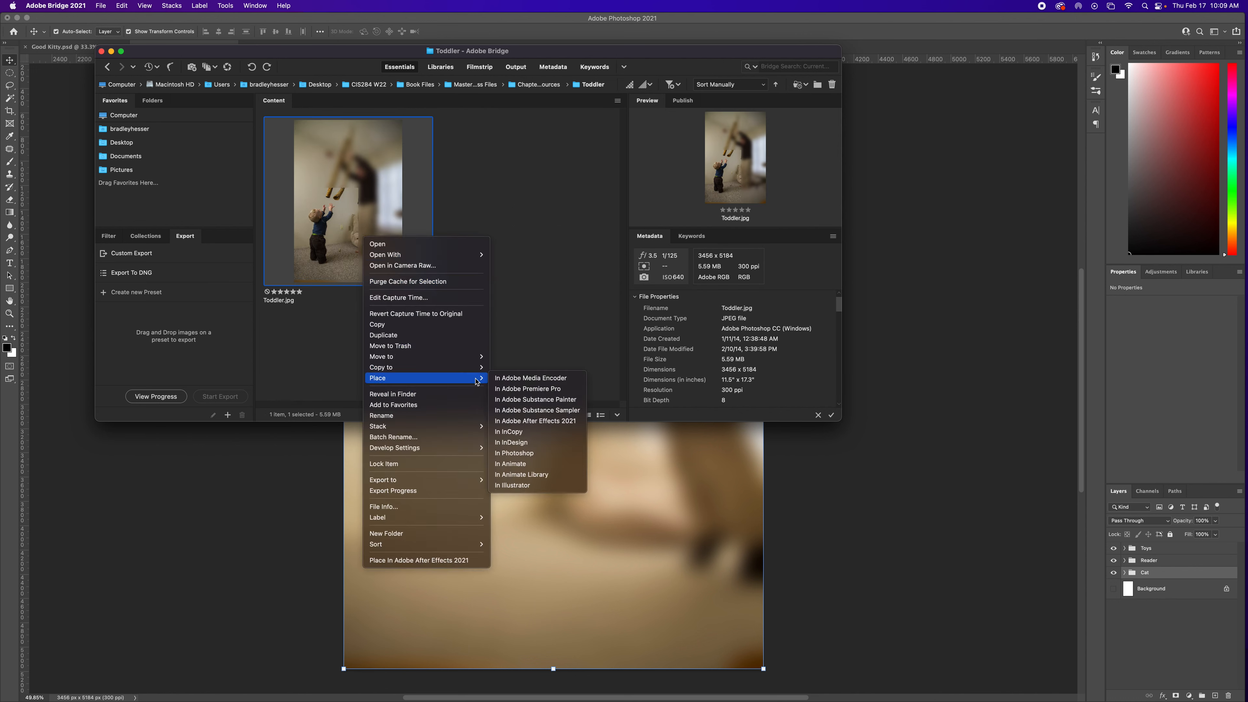
left_click(529, 453)
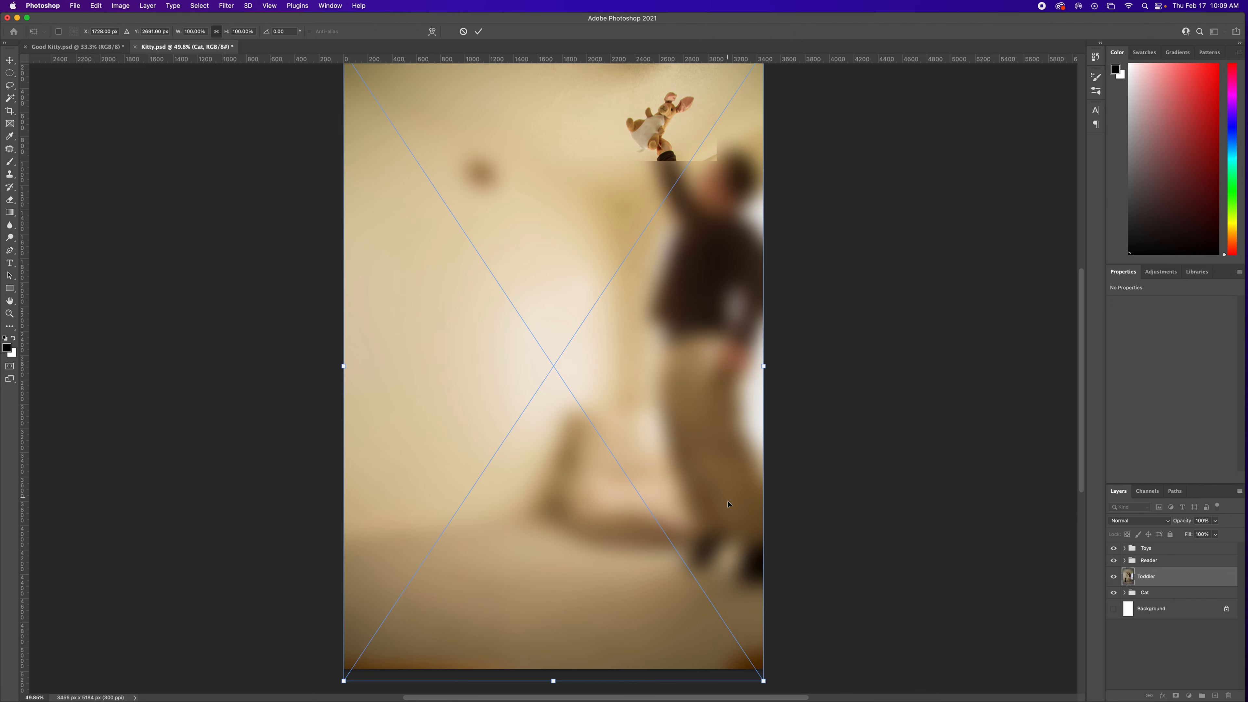
left_click(1180, 638)
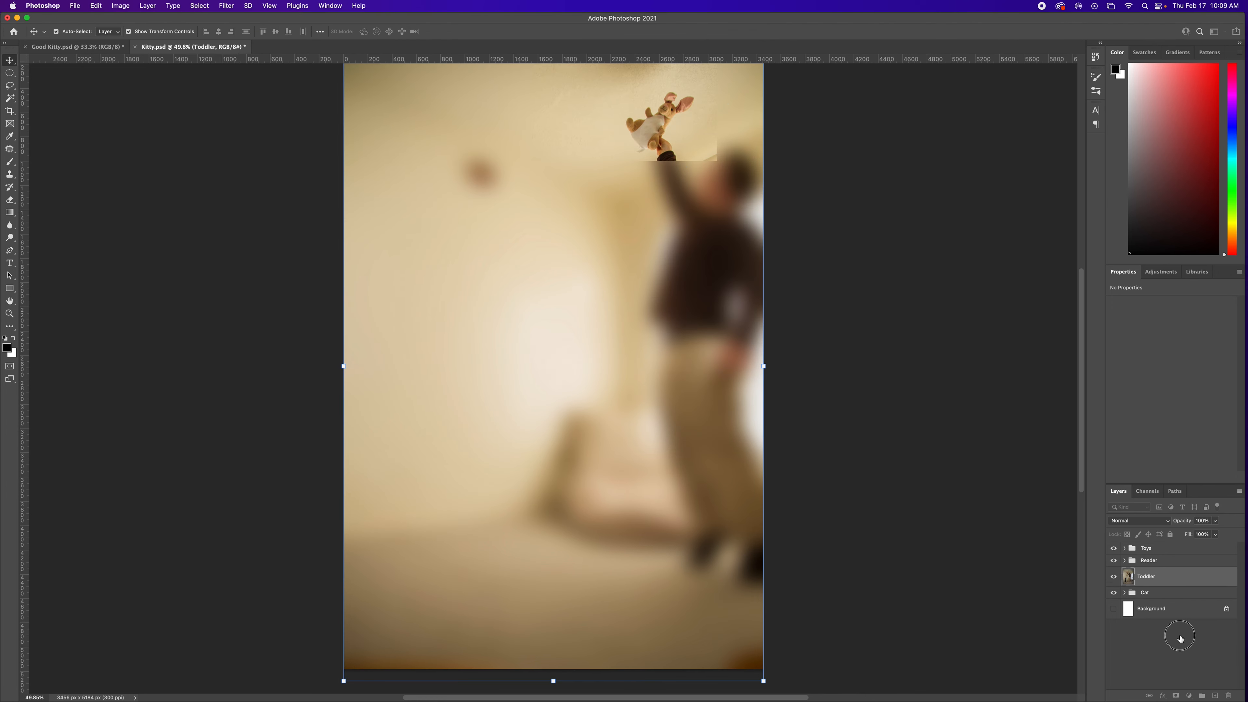